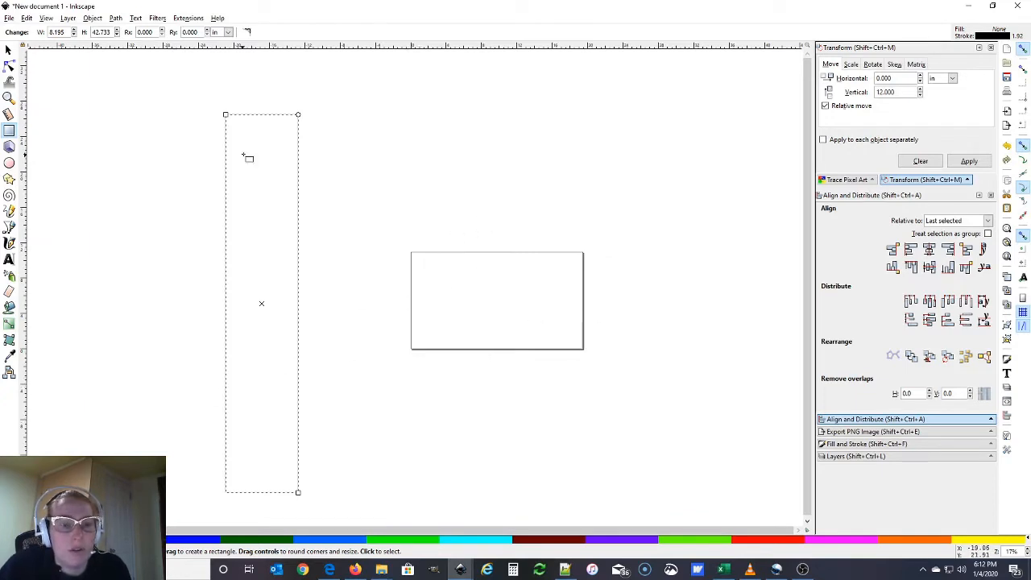
Resize the tall rectangle to 7.375 in wide (7+3/8) and 78 in tall (12*6.5)
key(s)
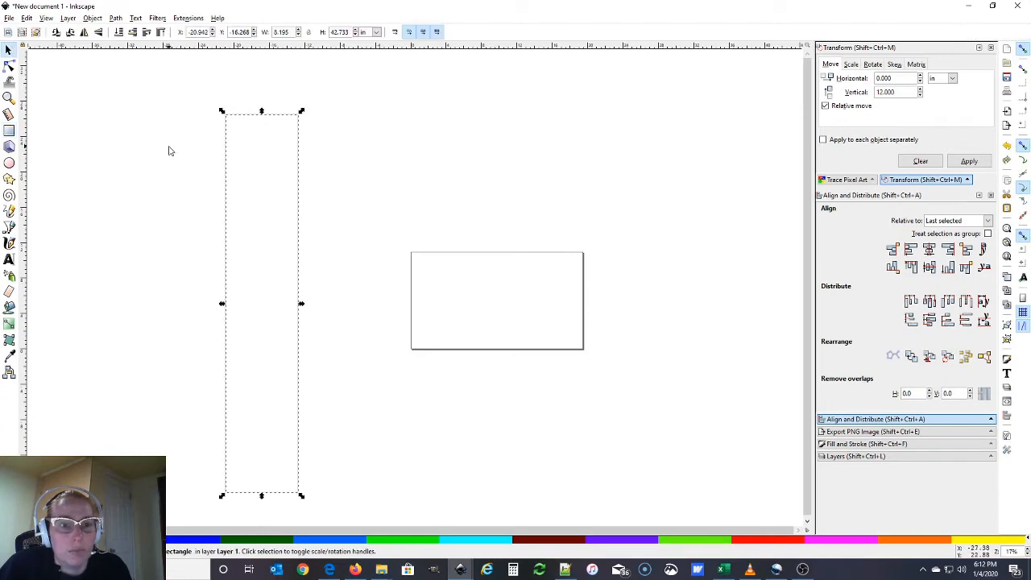
drag(292, 32, 271, 31)
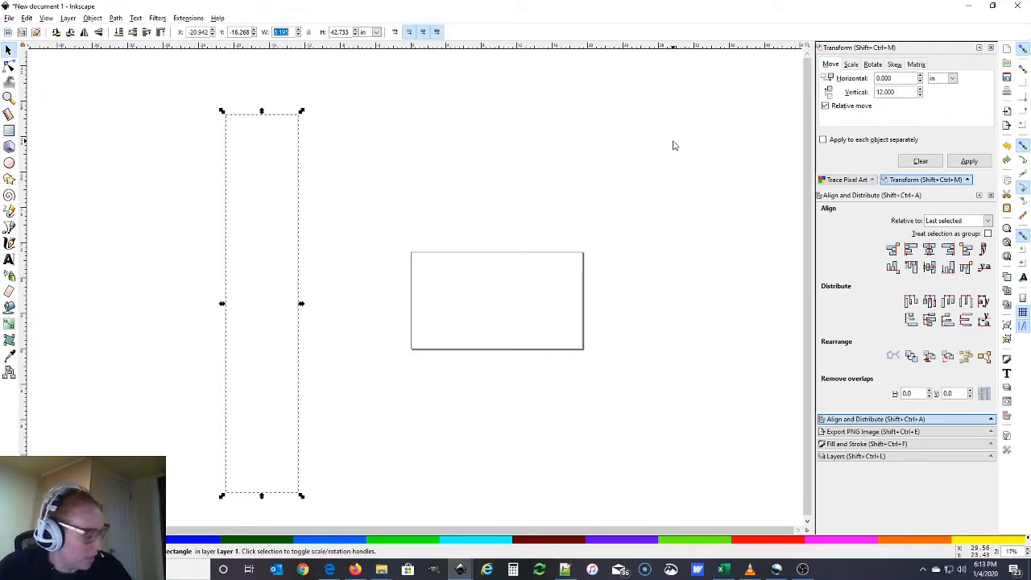
text(7+3/8)
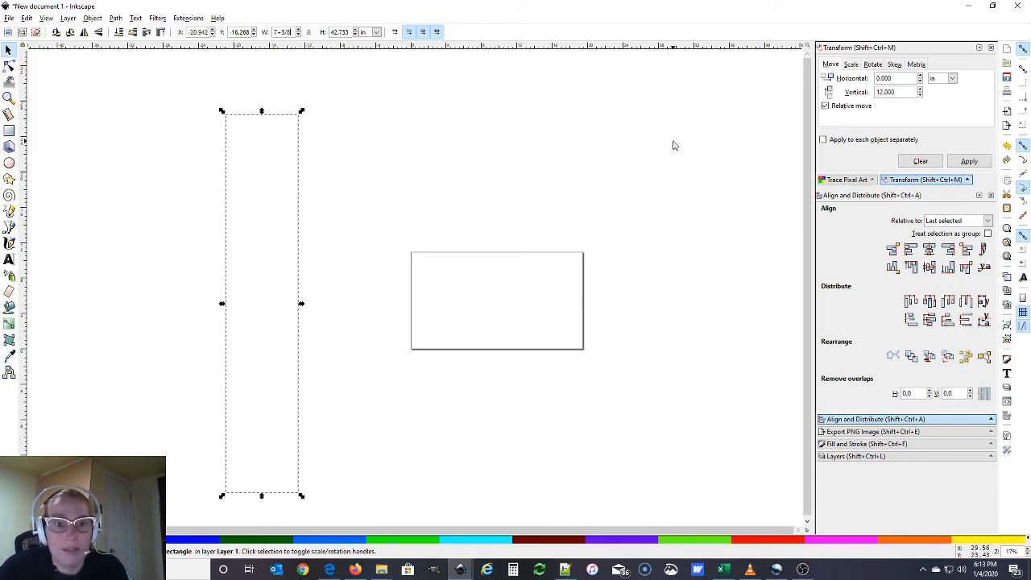
key(Return)
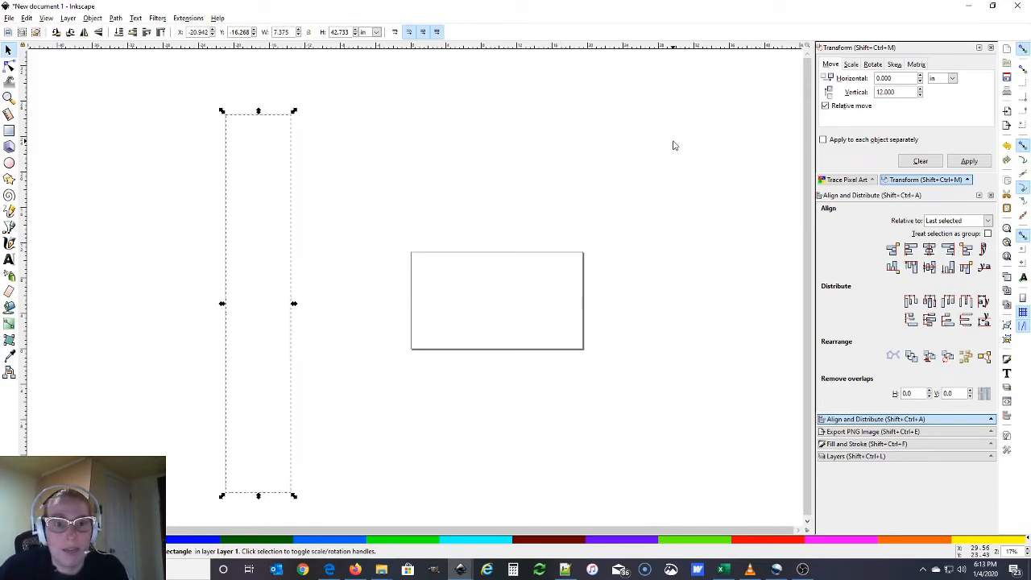
click(327, 32)
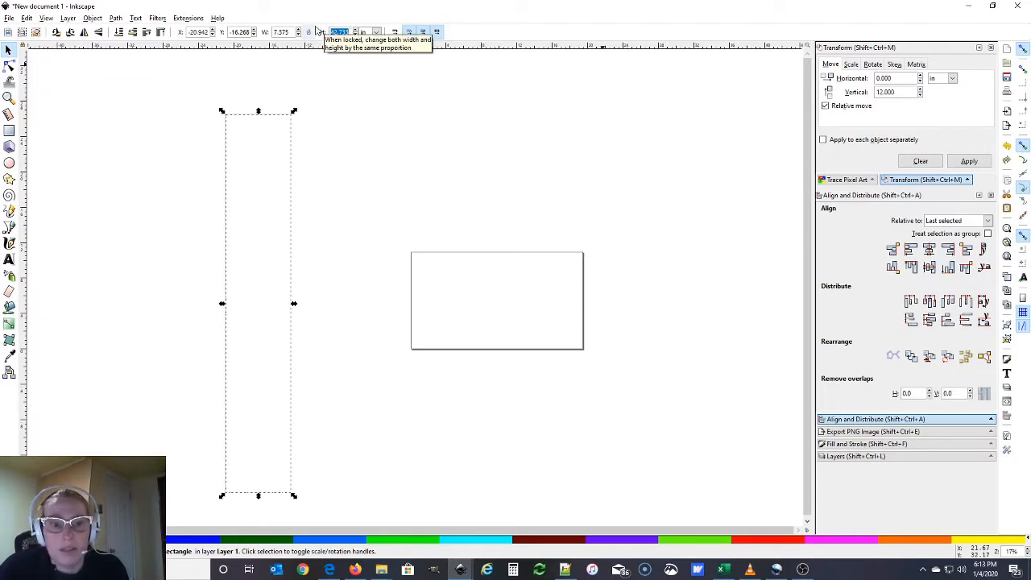
text(12.65)
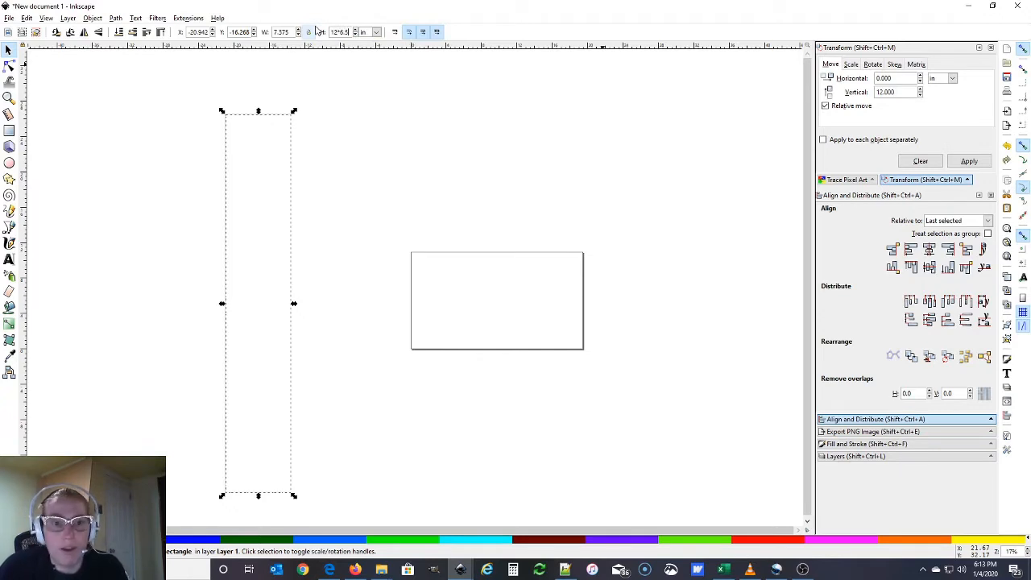
key(Return)
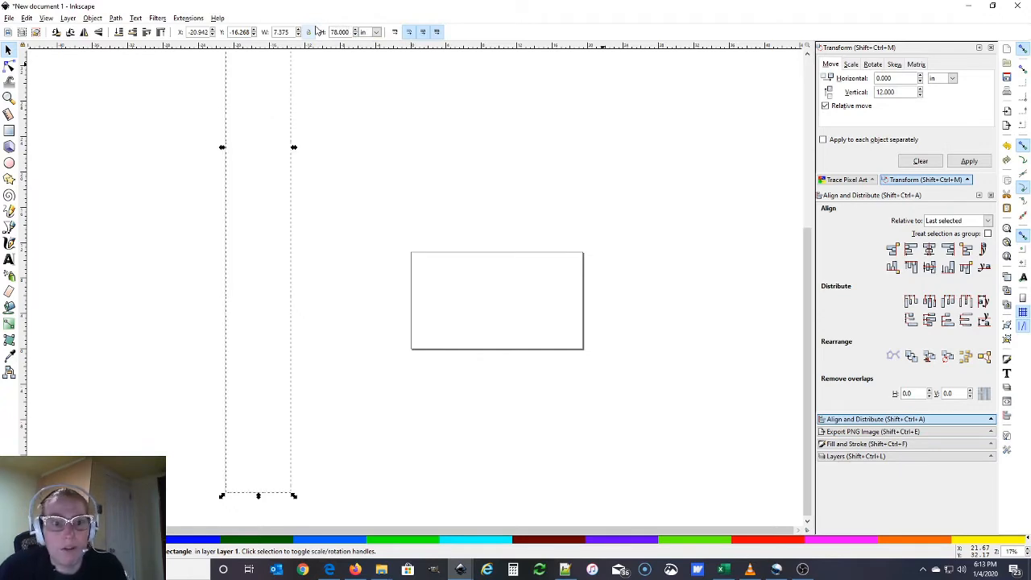
scroll(329, 104, up, 2)
ctrl+scroll(330, 105, down, 2)
scroll(330, 104, up, 3)
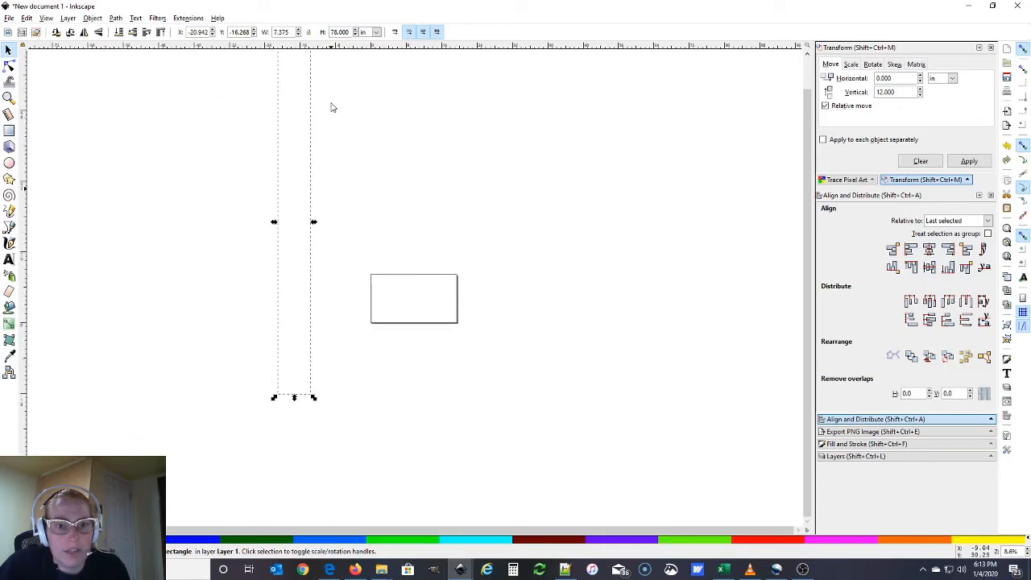
click(241, 290)
Set the tall rectangle's stroke width to 0.04 in in Fill and Stroke and check it
click(283, 96)
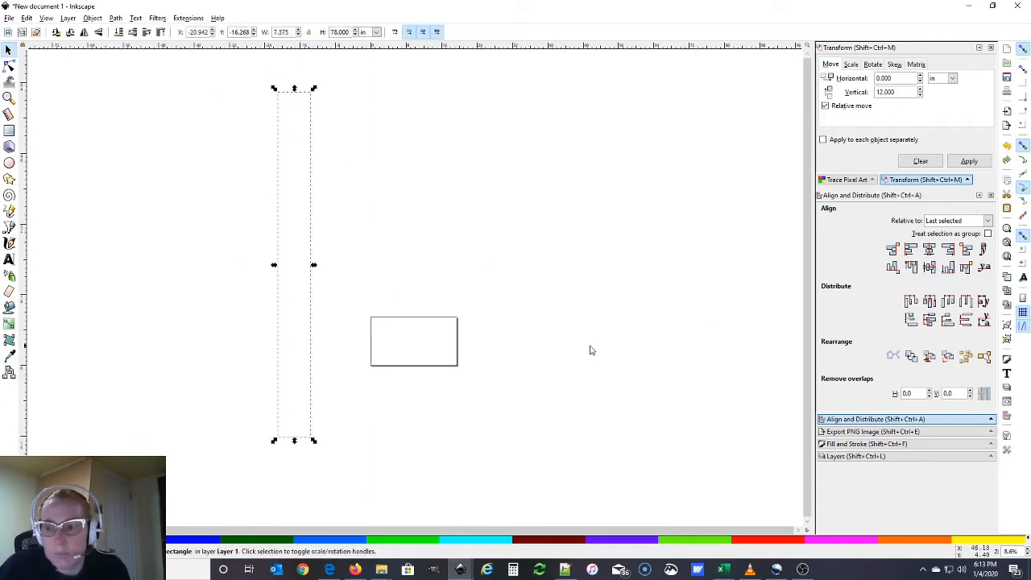
click(868, 444)
drag(897, 229, 853, 227)
text(.)
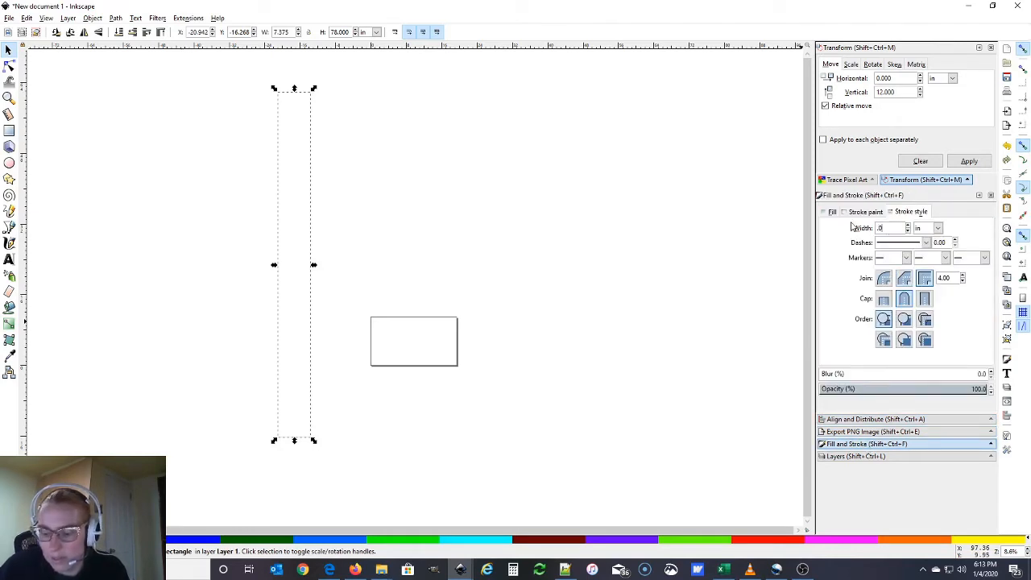
text(04)
key(Return)
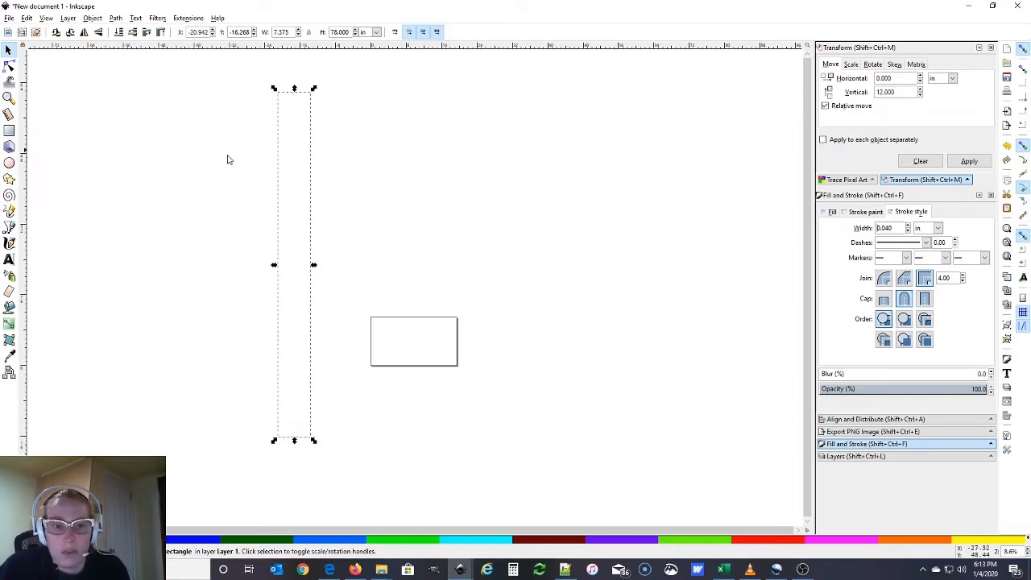
click(156, 178)
Thicken the rectangle's outline to a 0.06 in stroke and check the result
click(278, 158)
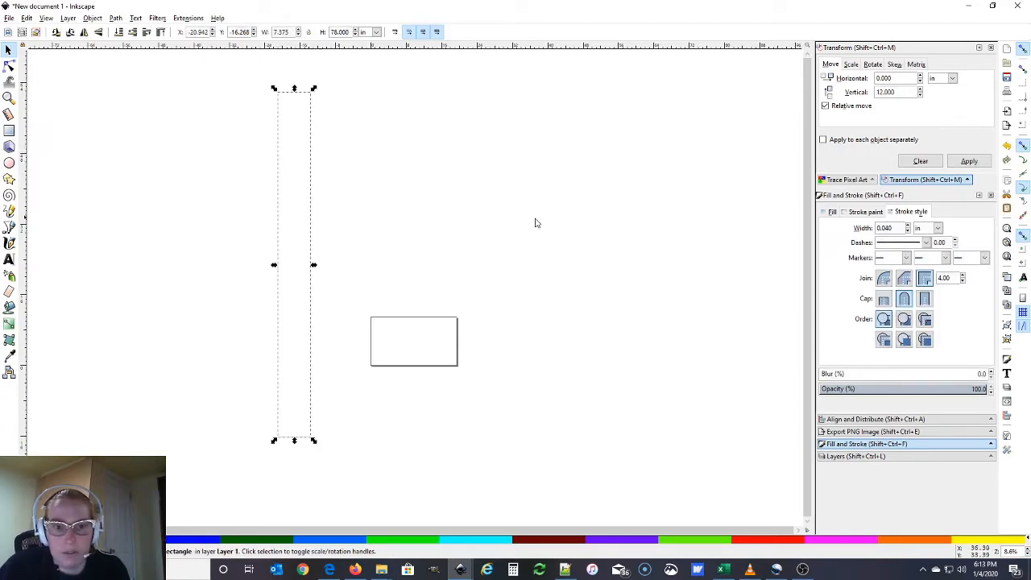
double_click(896, 227)
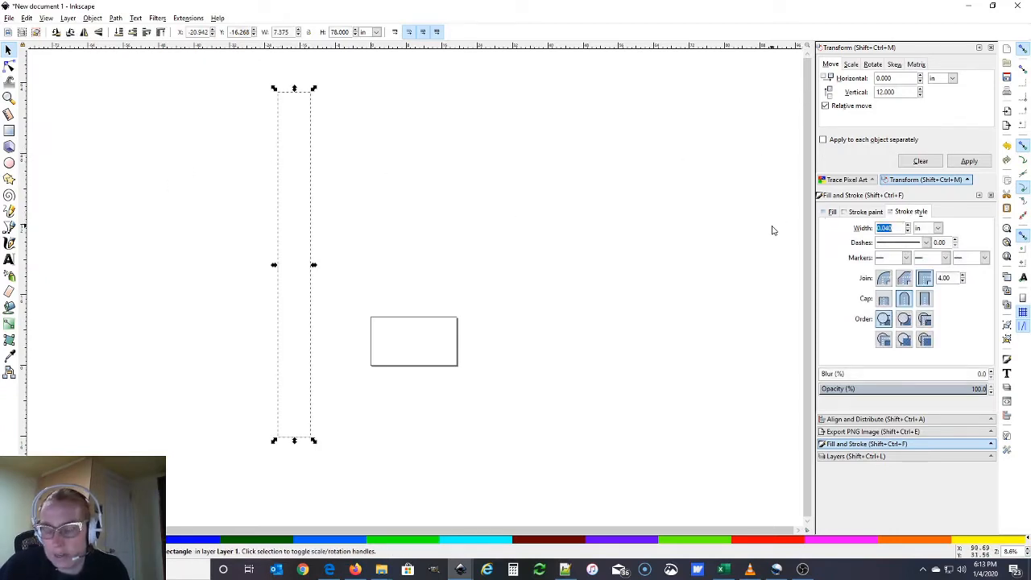
key(BackSpace)
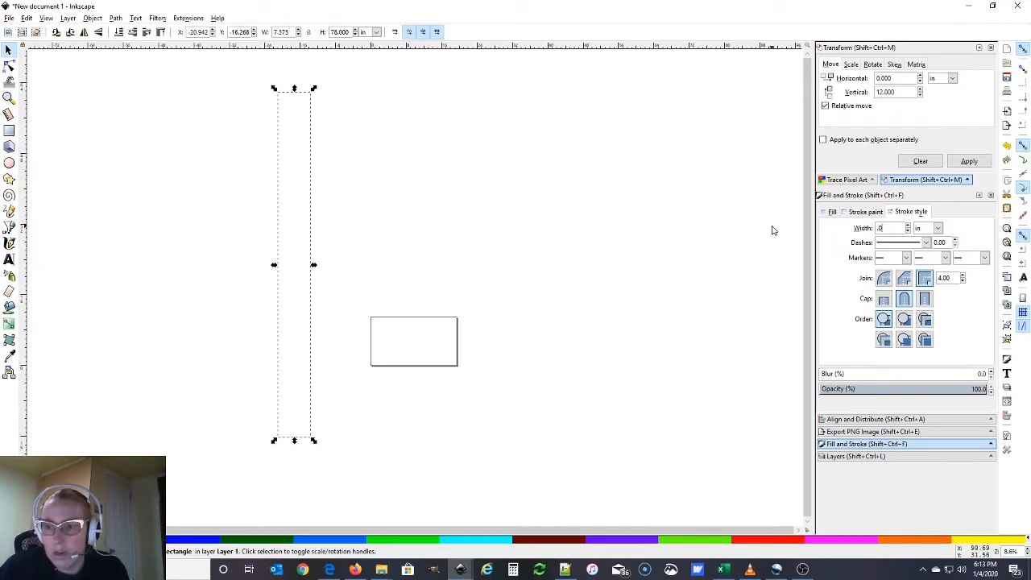
text(.06)
key(Return)
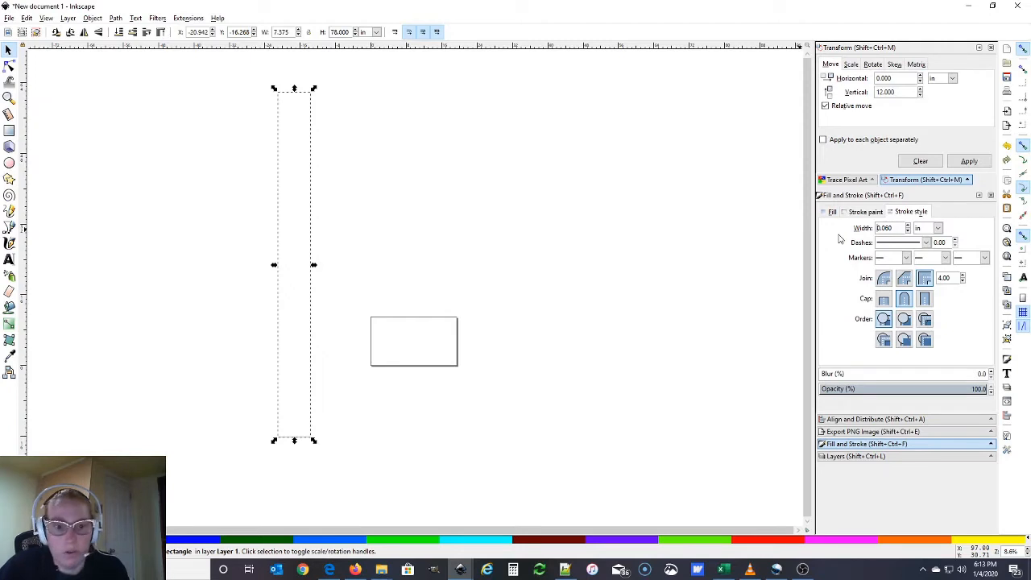
click(209, 176)
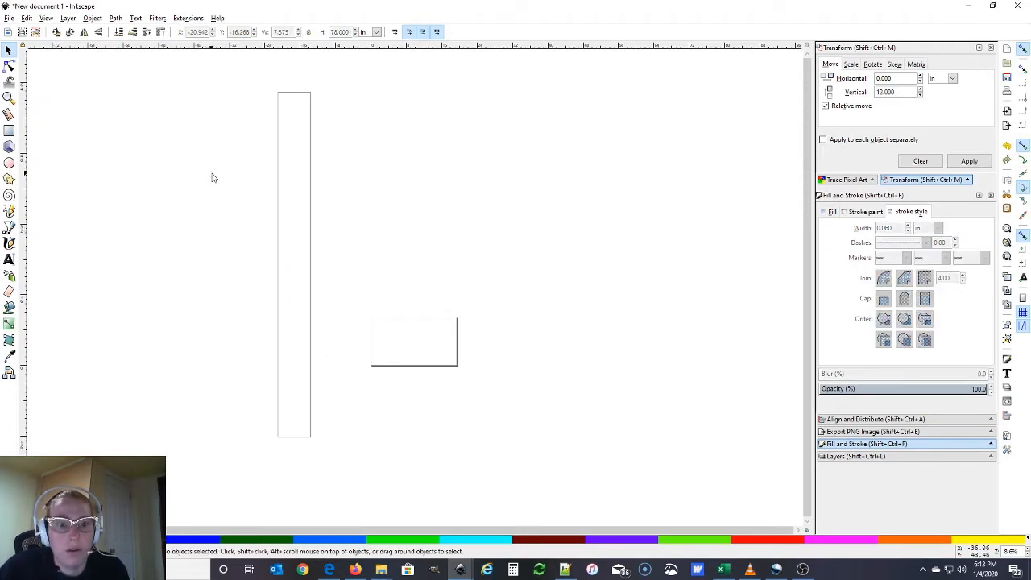
Increase the rectangle's outline to the final 0.1 in stroke width
click(287, 98)
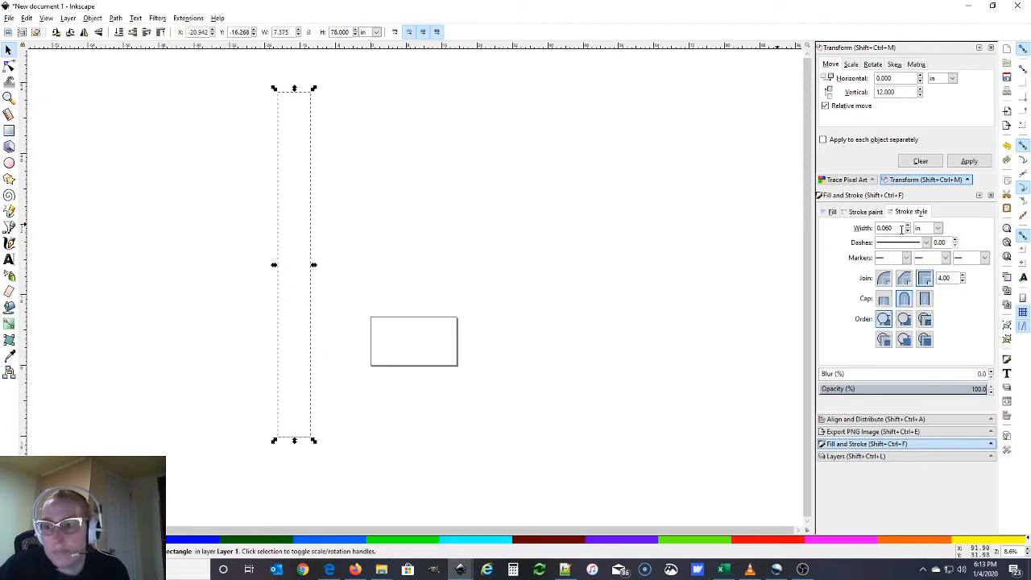
drag(901, 228, 862, 229)
key(BackSpace)
text(.1)
key(Return)
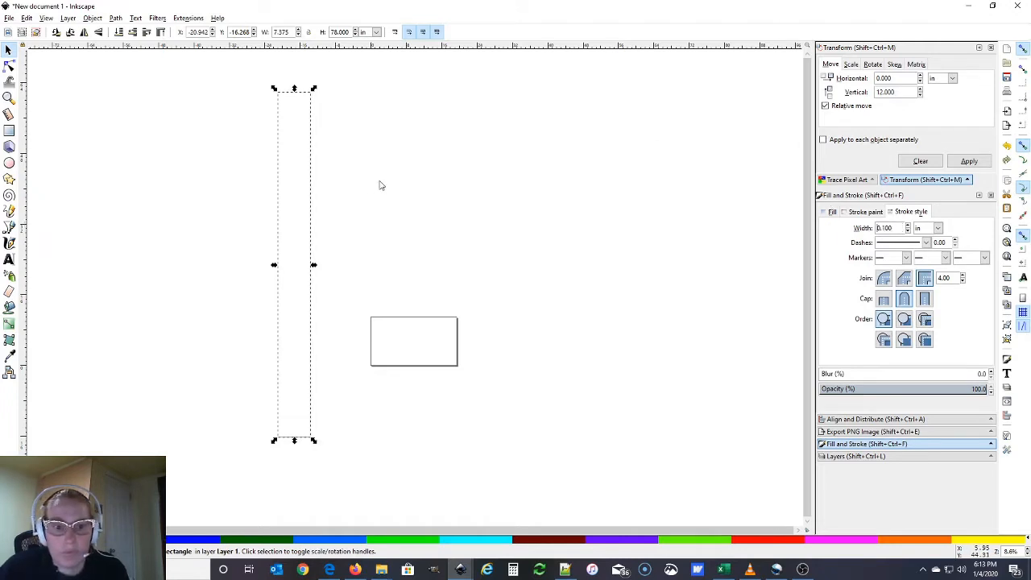
click(343, 180)
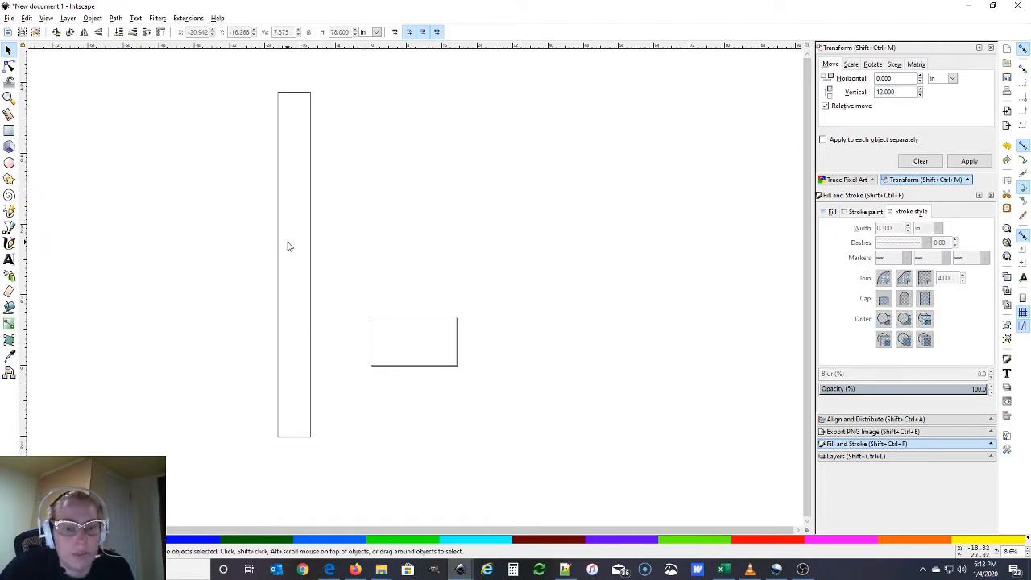
scroll(228, 325, up, 1)
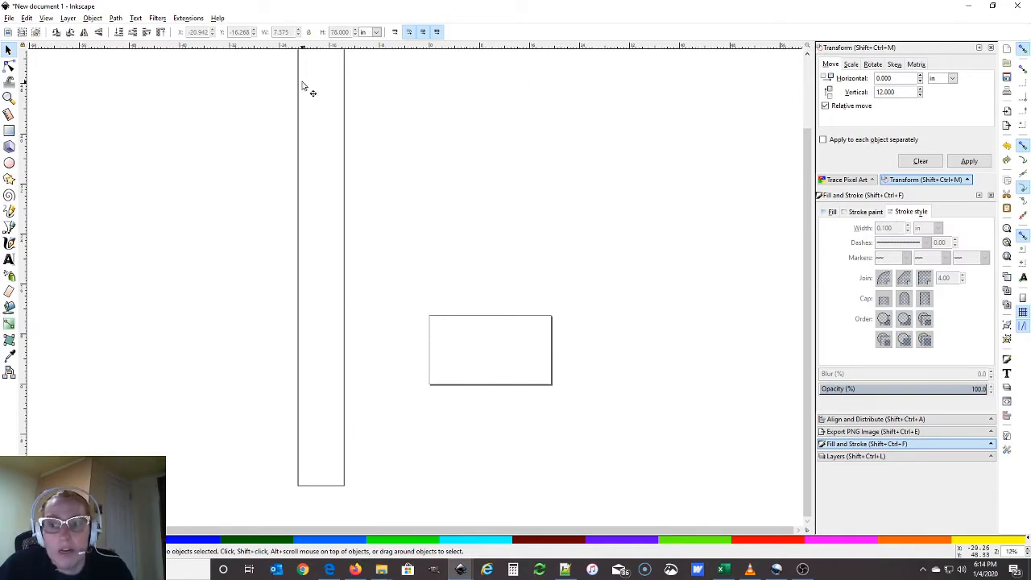
Open the Transform panel and draw a straight horizontal pen line right of the rectangle
click(94, 19)
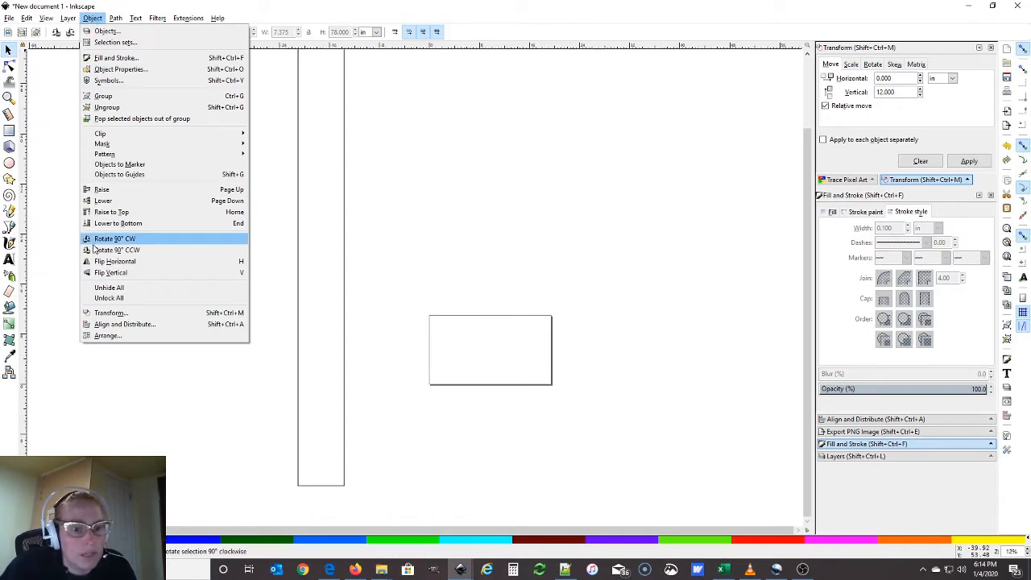
click(109, 312)
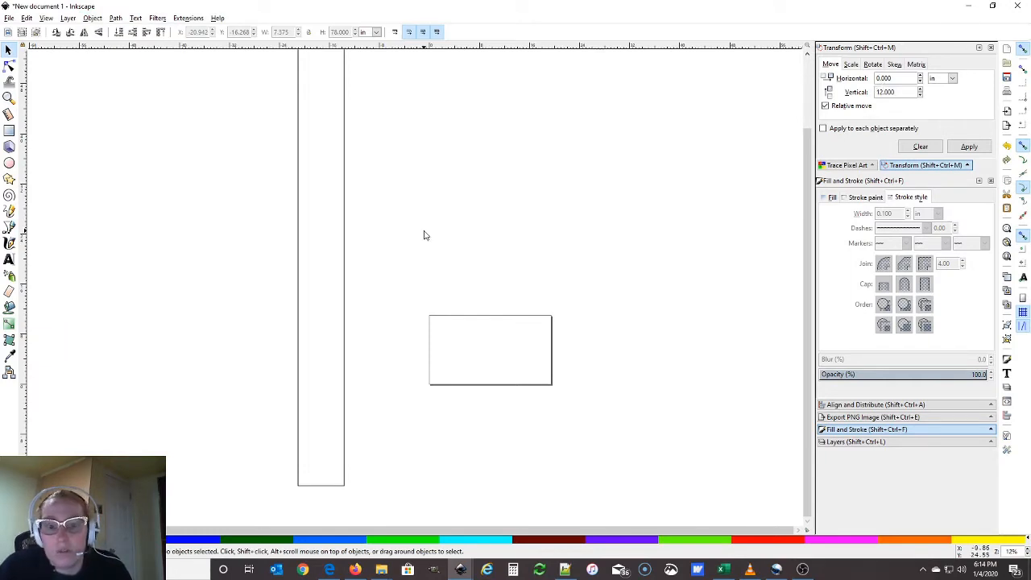
click(10, 230)
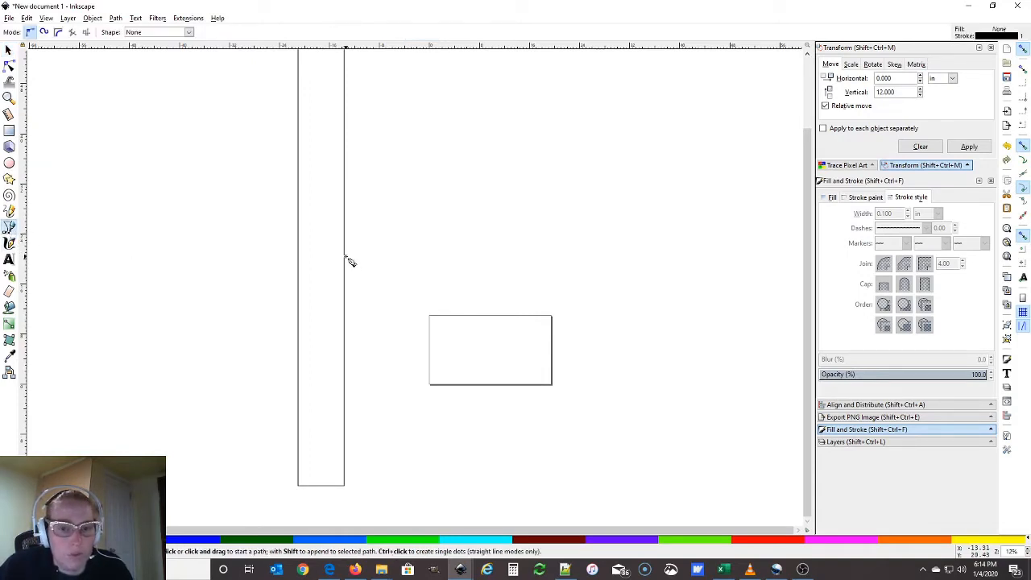
click(397, 243)
drag(397, 242, 480, 242)
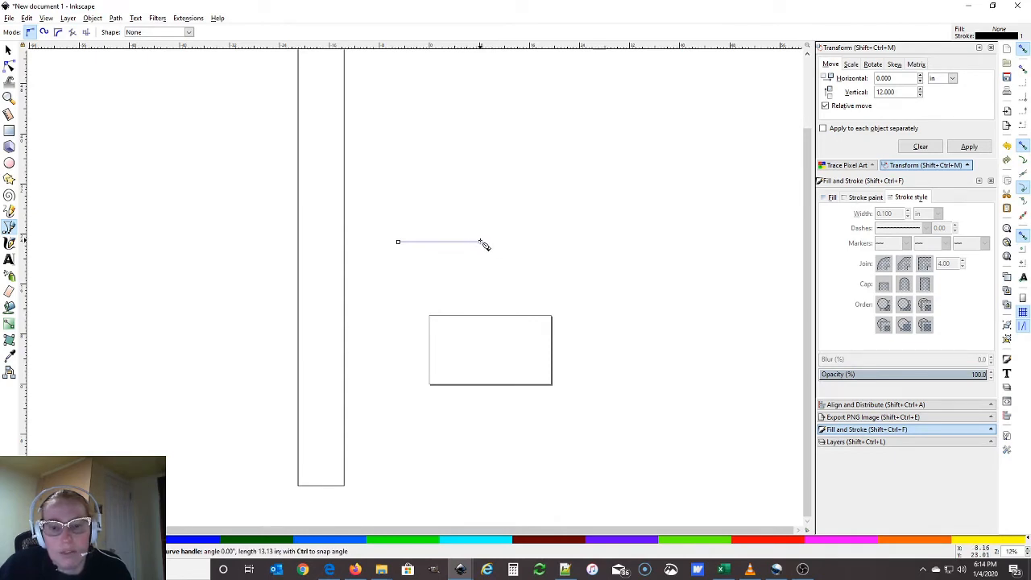
drag(480, 242, 481, 242)
key(Return)
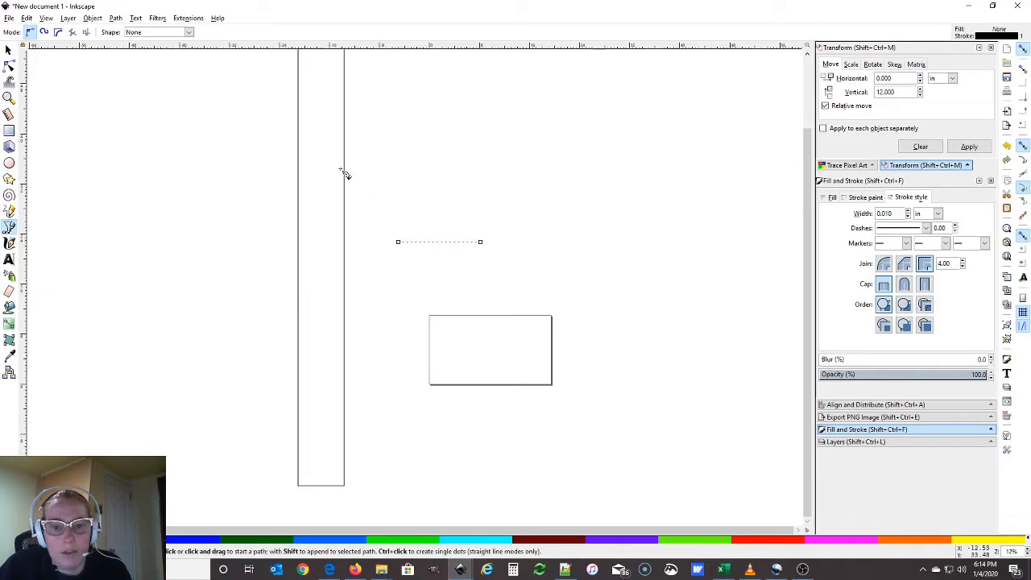
click(9, 50)
Nudge the line slightly left and set its width to 4 in
ctrl+scroll(423, 285, up, 7)
scroll(551, 379, up, 5)
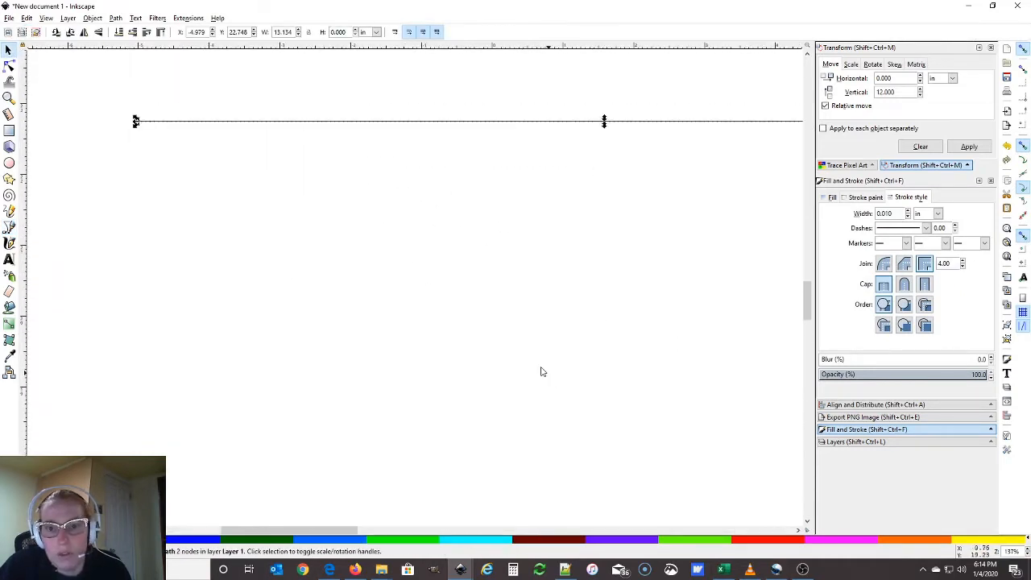
scroll(551, 378, up, 3)
drag(292, 234, 260, 237)
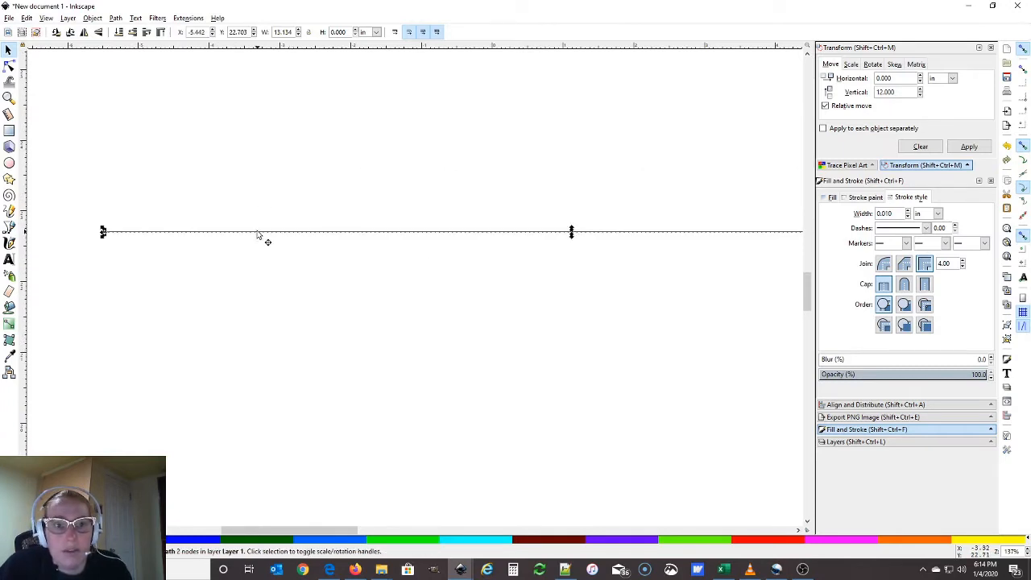
double_click(284, 32)
text(4)
key(Return)
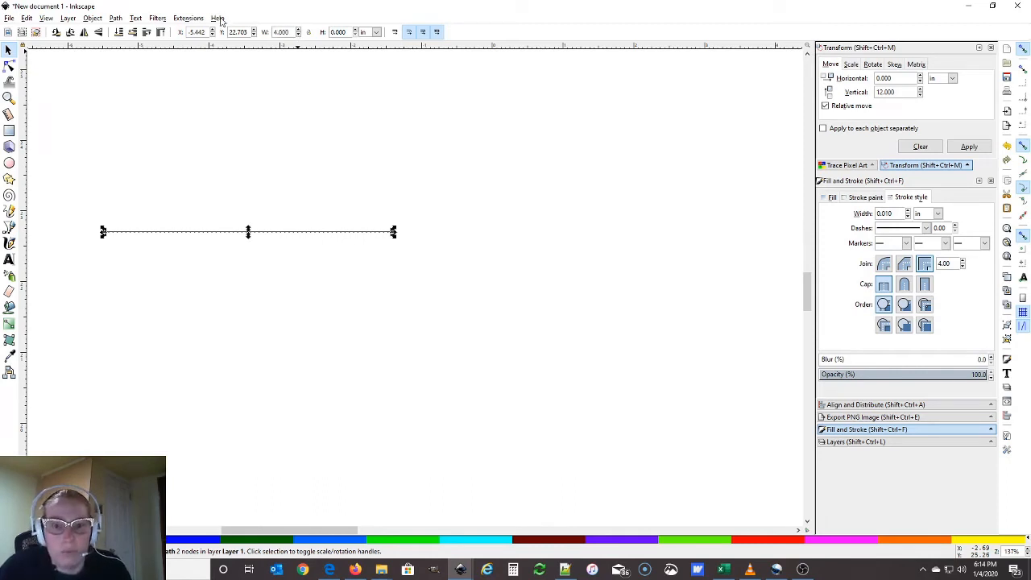
Give the line a 0.1 in stroke, after briefly trying 1 in
drag(298, 530, 284, 530)
ctrl+scroll(269, 369, down, 3)
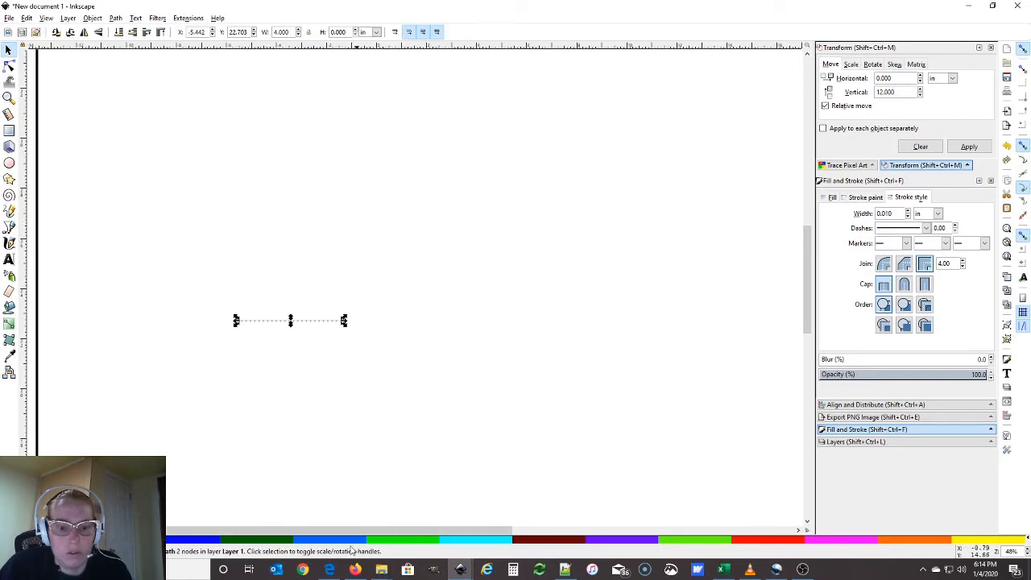
drag(896, 213, 854, 211)
text(1)
key(Return)
text(1)
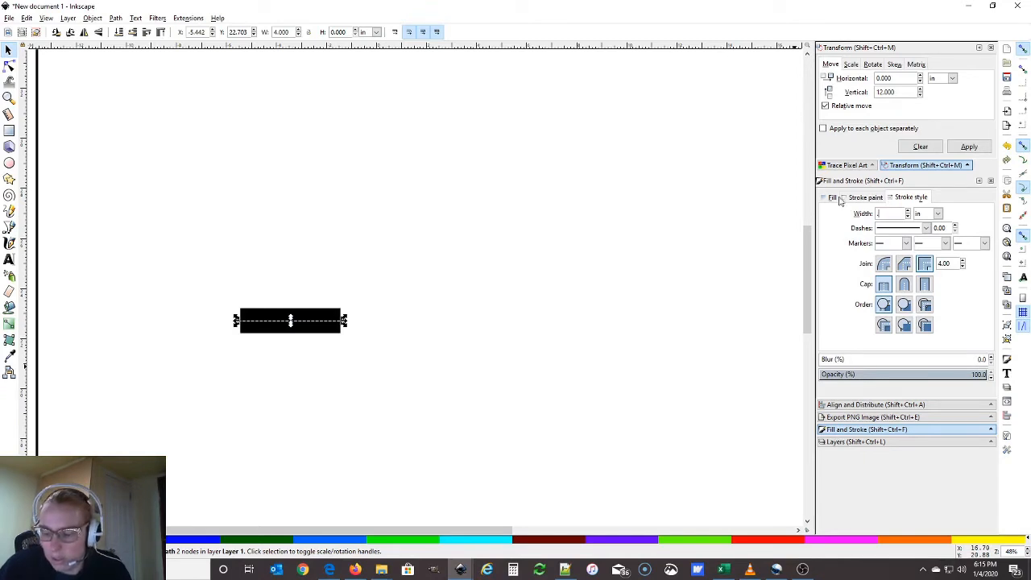
key(Return)
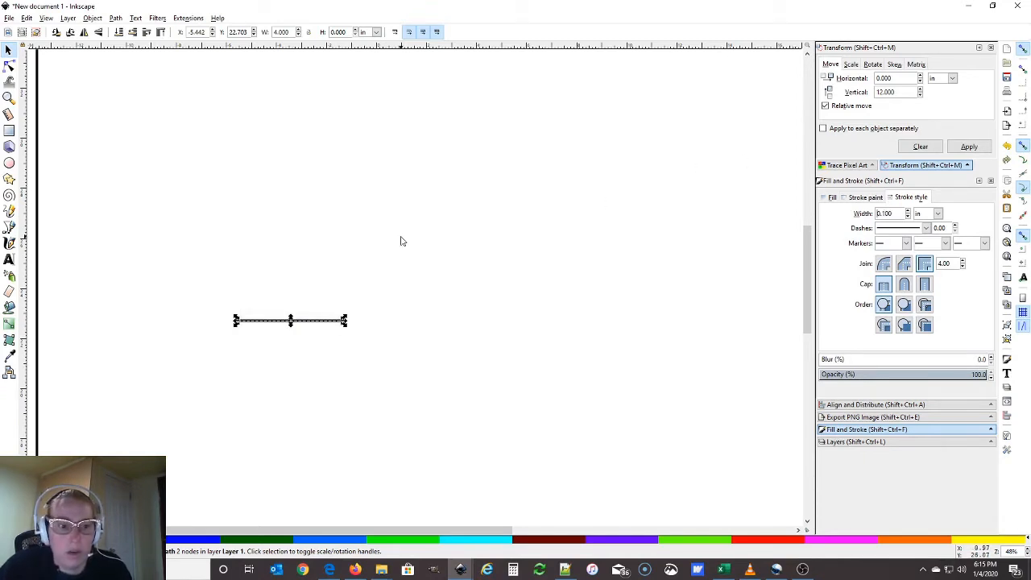
click(285, 212)
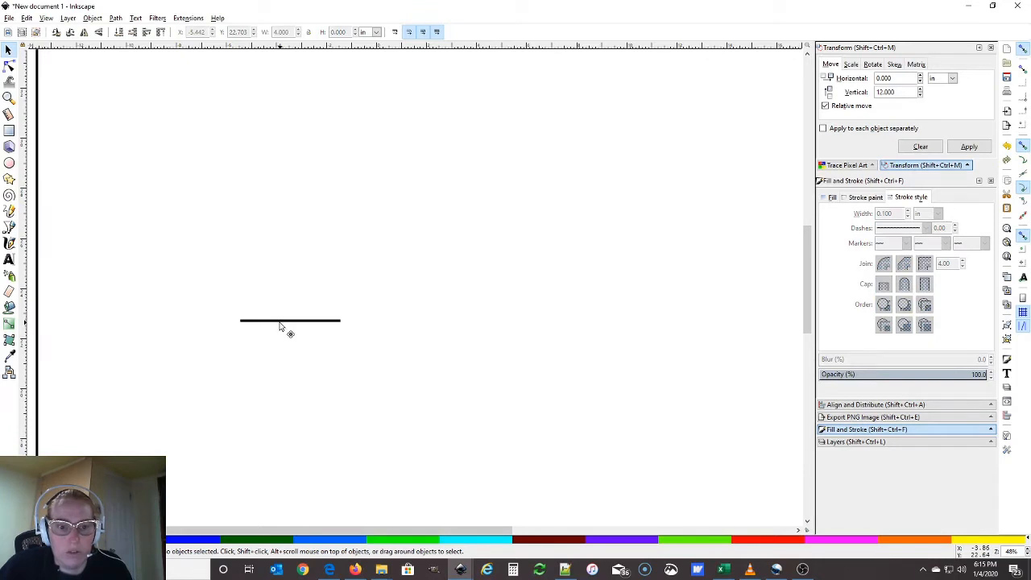
Drag the 4 in tick line down into the tall rectangle, settling it near the bottom
drag(281, 329, 180, 350)
drag(478, 536, 380, 532)
drag(370, 343, 127, 365)
scroll(260, 417, down, 5)
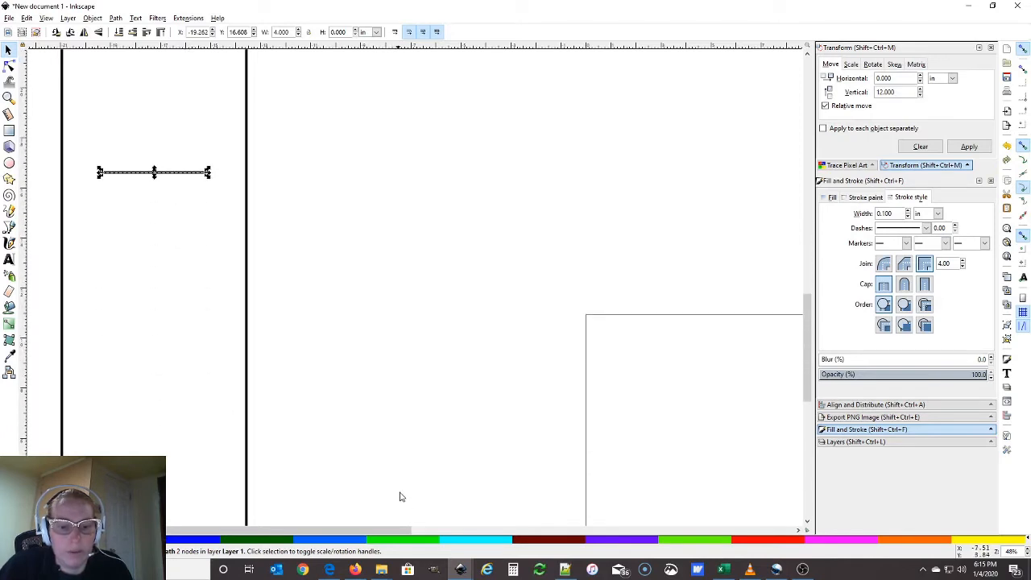
scroll(278, 354, down, 3)
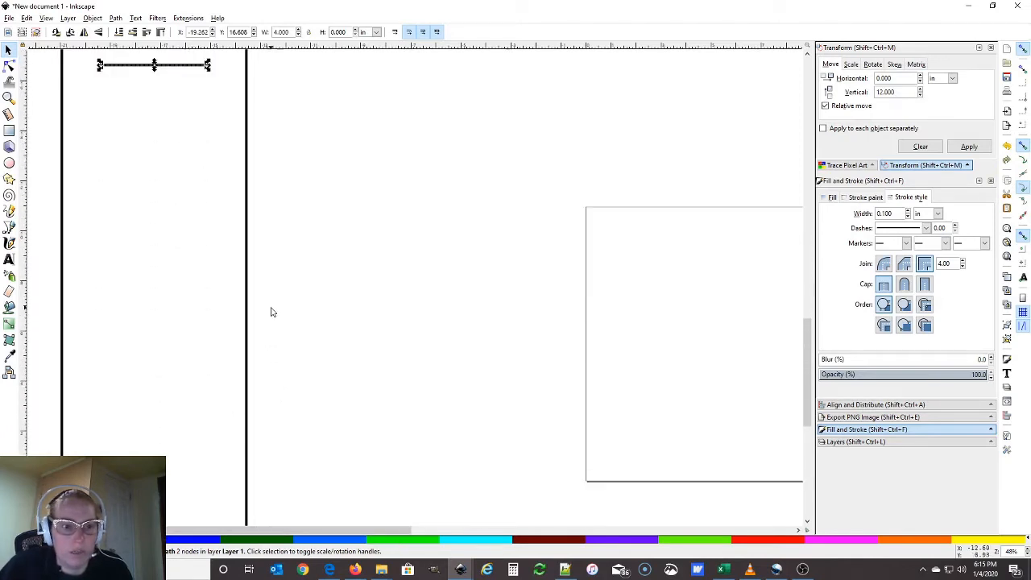
click(169, 100)
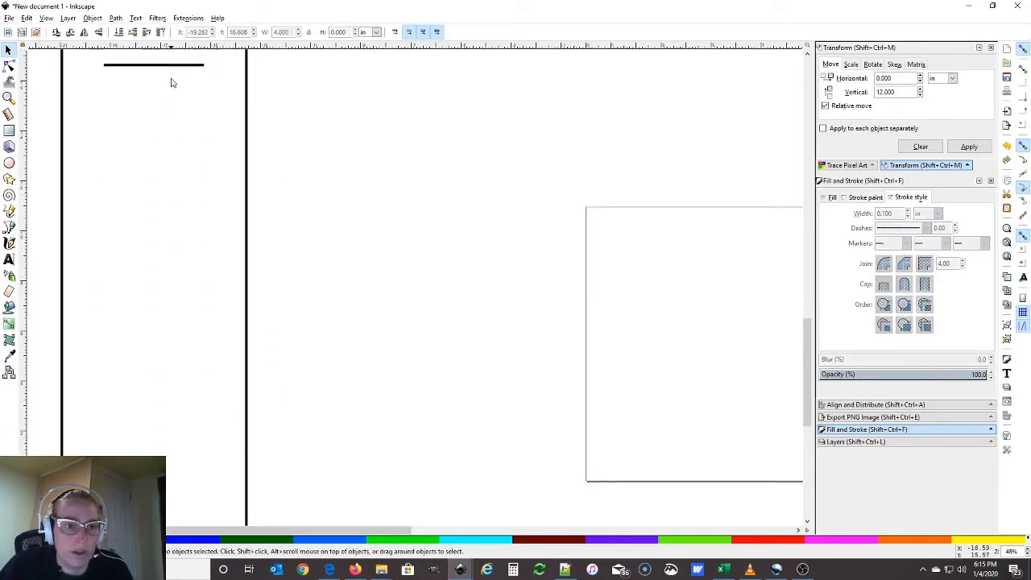
drag(169, 65, 177, 517)
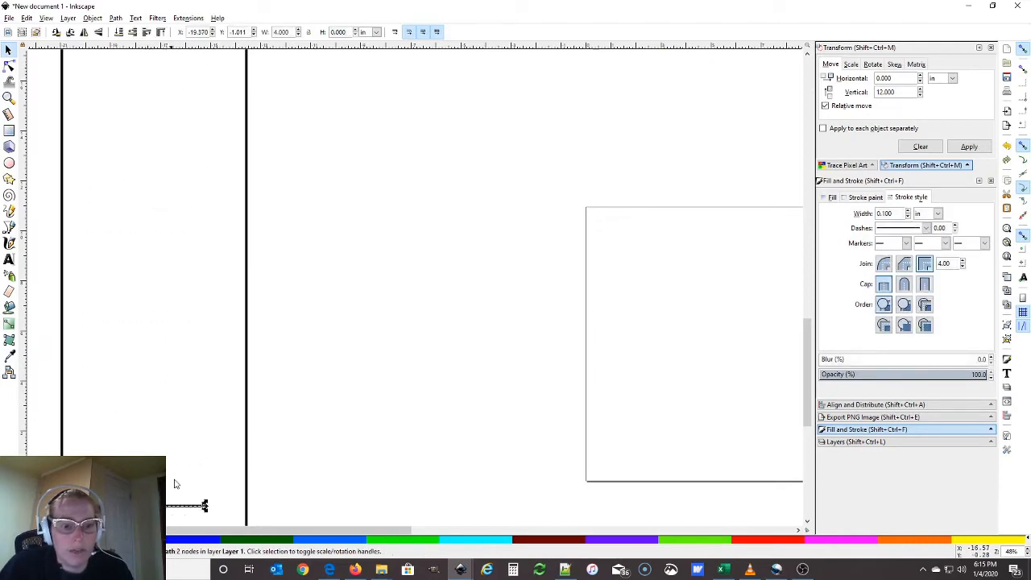
scroll(172, 359, down, 9)
scroll(169, 344, down, 1)
drag(185, 145, 194, 435)
scroll(196, 403, down, 3)
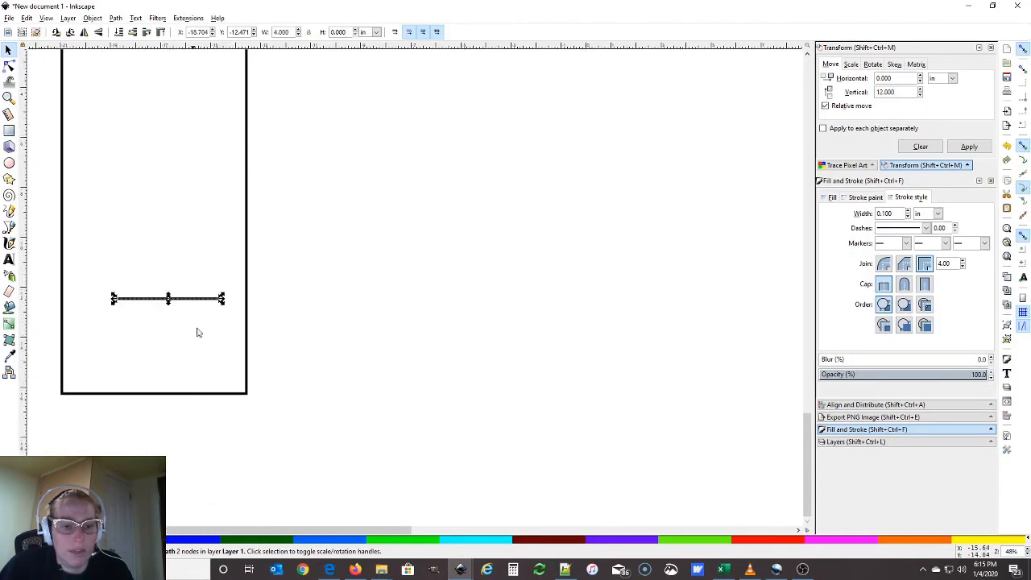
drag(196, 298, 186, 302)
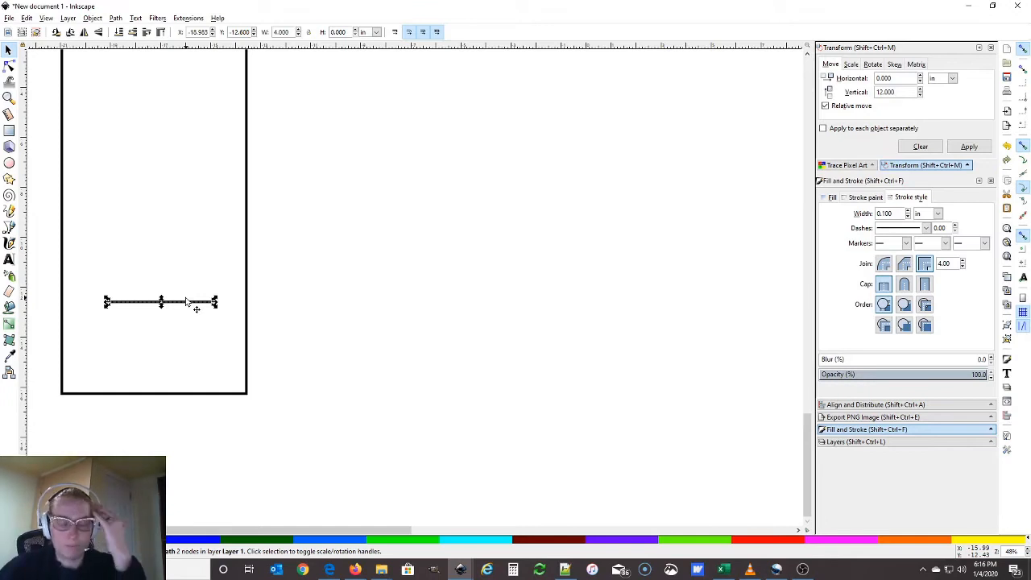
Move the tick line right of the outline and set Transform's vertical move to 1 in
click(177, 340)
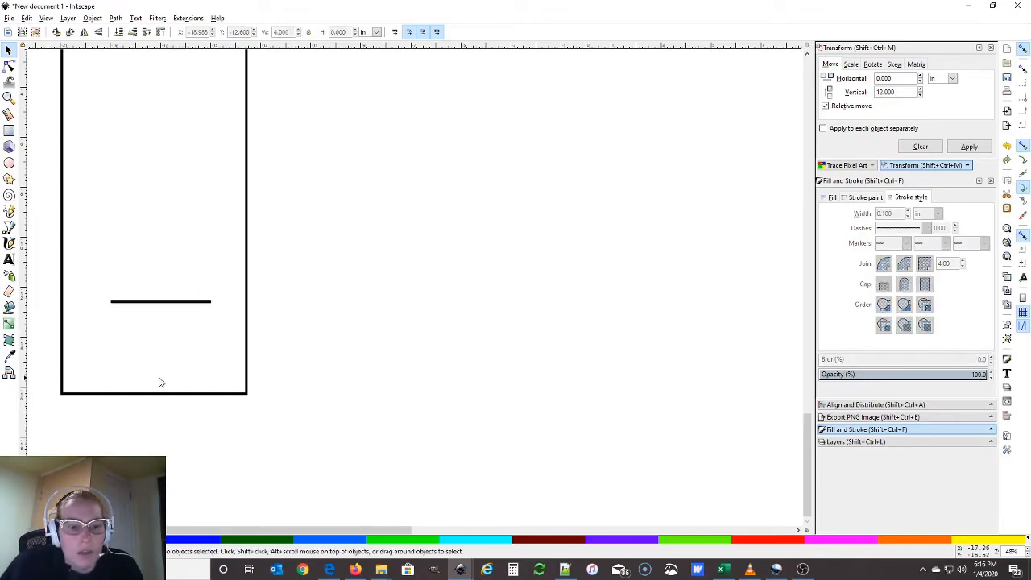
click(158, 306)
drag(177, 311, 390, 349)
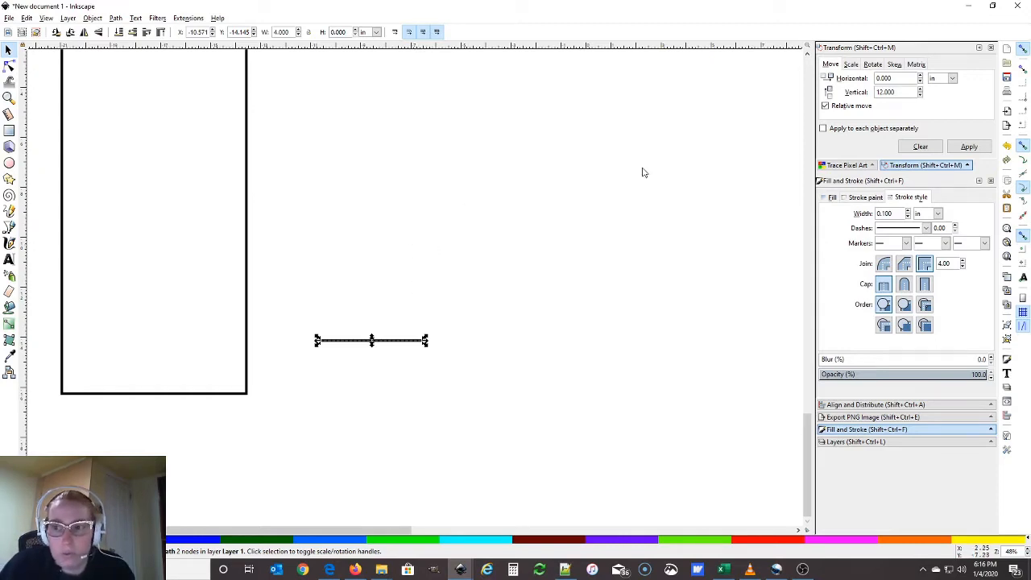
click(376, 290)
click(384, 342)
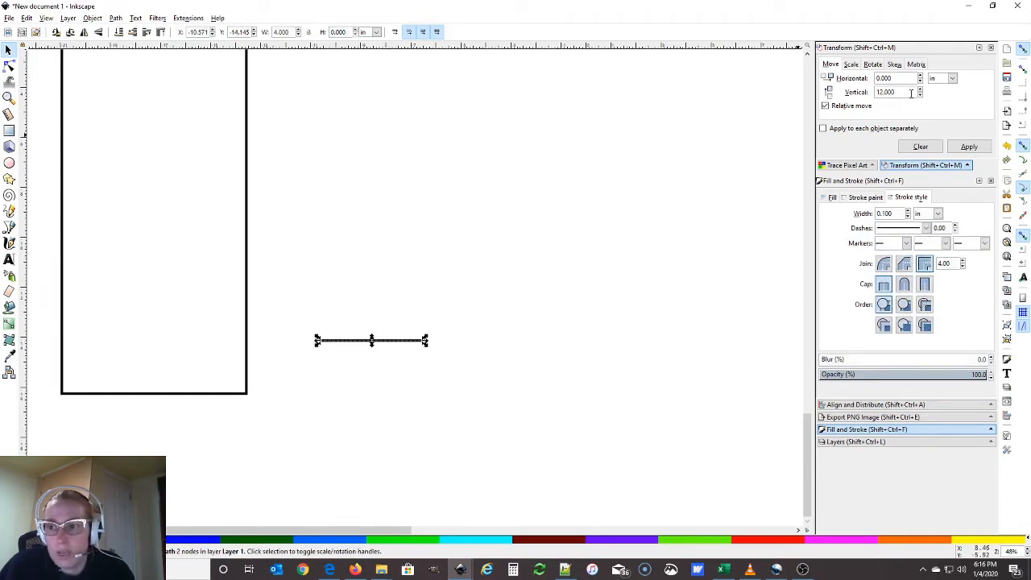
drag(908, 92, 836, 90)
text(1)
key(Return)
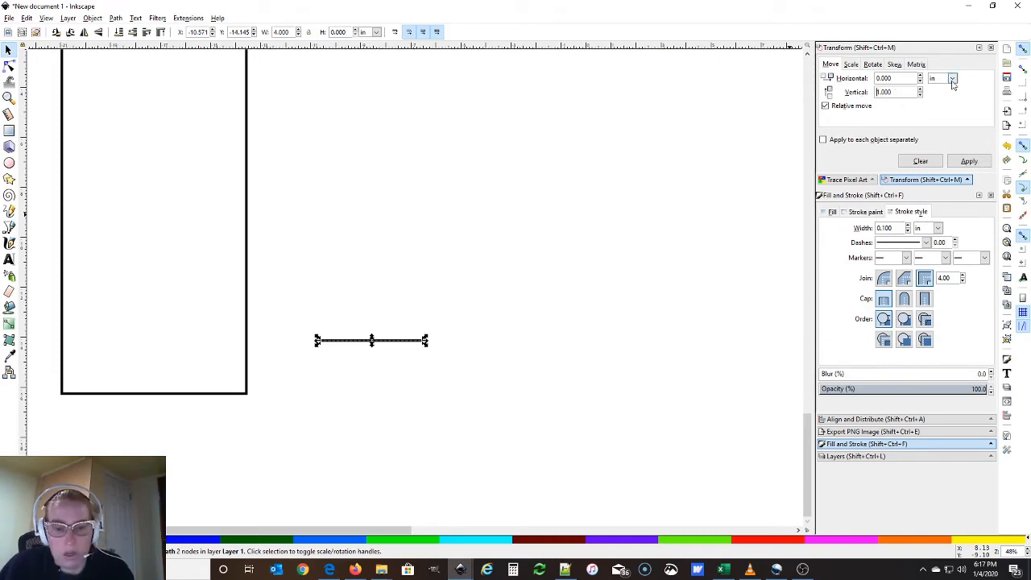
Try duplicating the line, then undo and delete the extra copy, keeping one tick selected
click(92, 18)
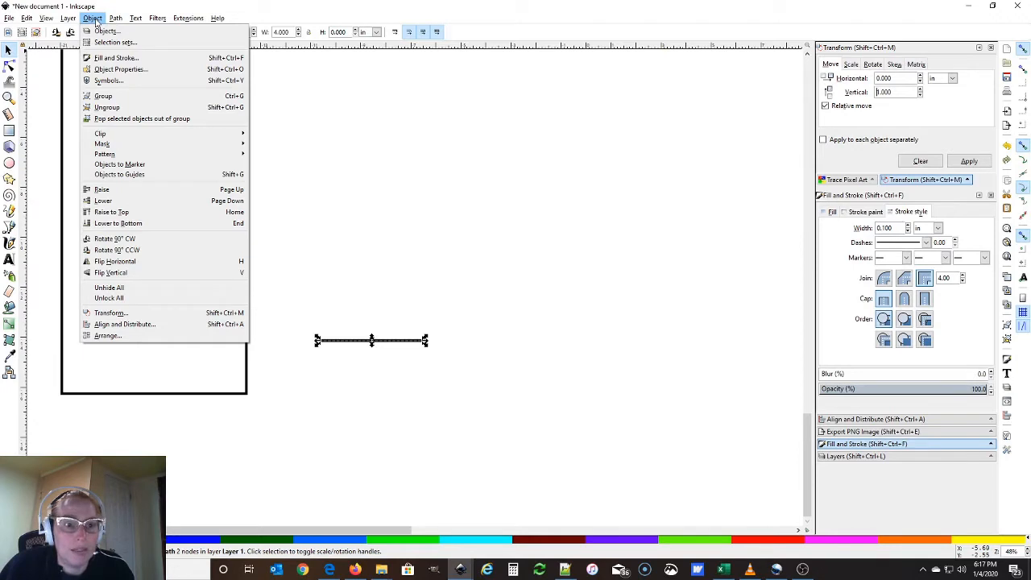
click(95, 19)
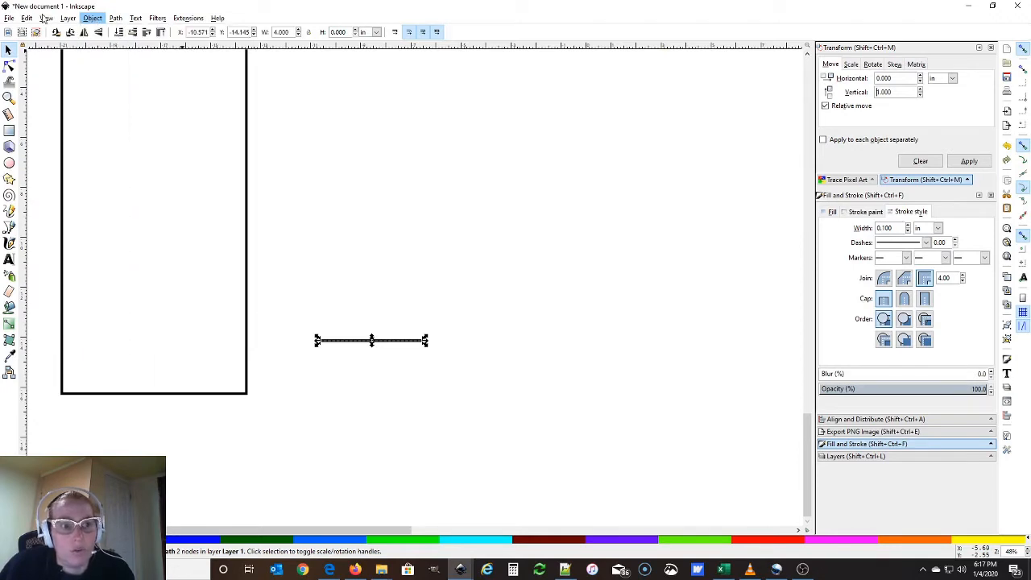
click(27, 19)
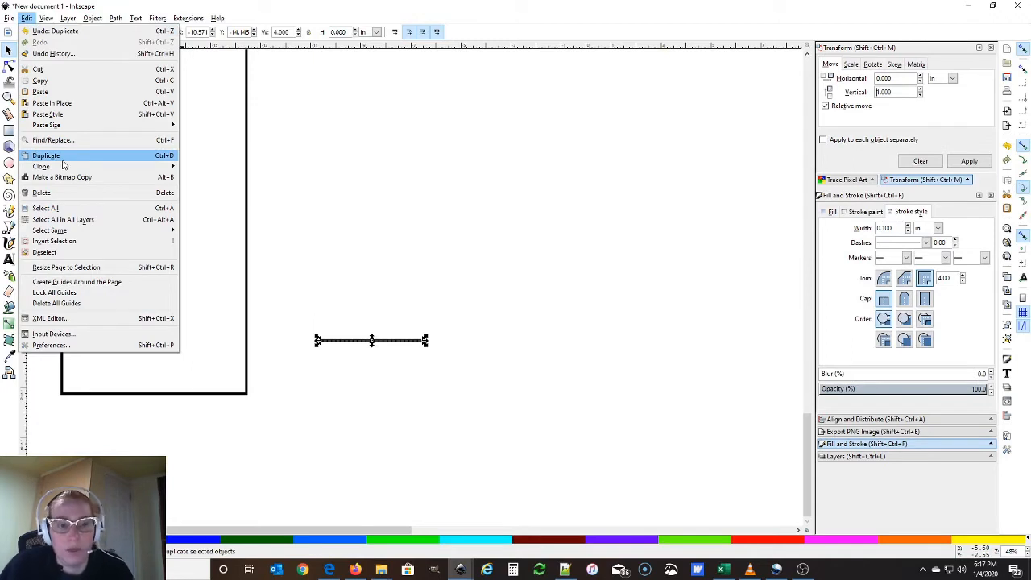
click(540, 265)
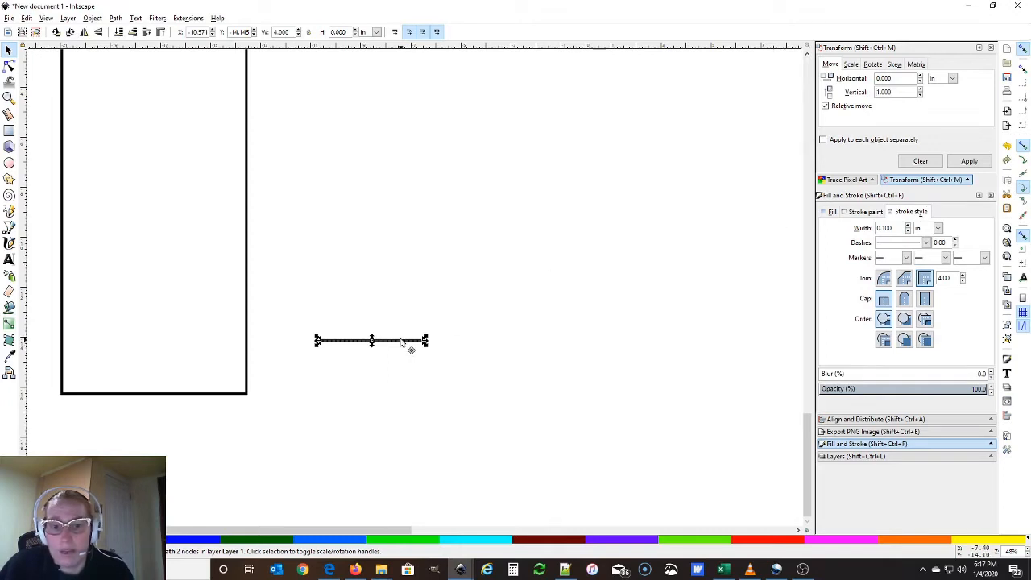
drag(408, 347, 410, 272)
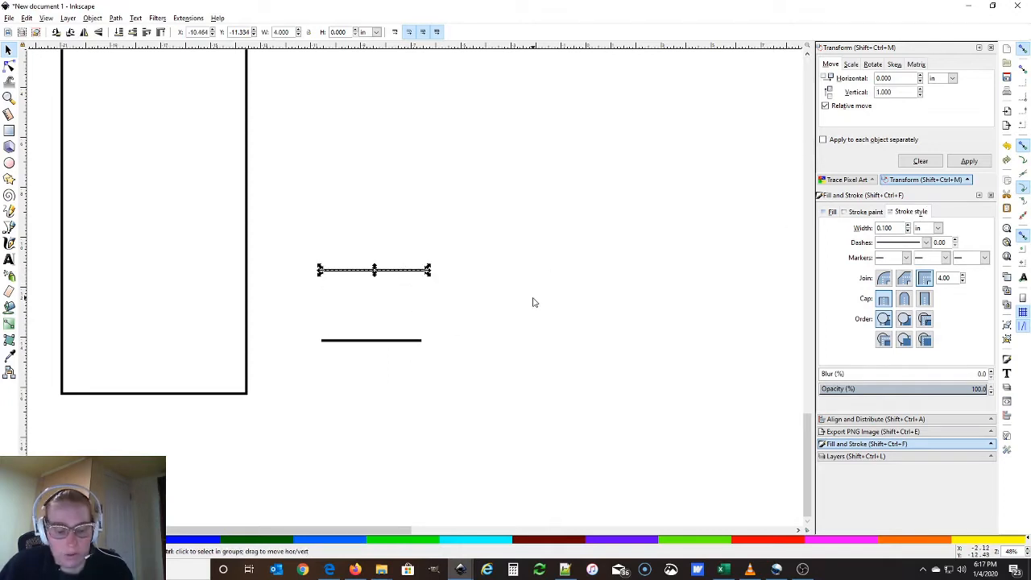
key(ctrl+z)
drag(419, 345, 414, 297)
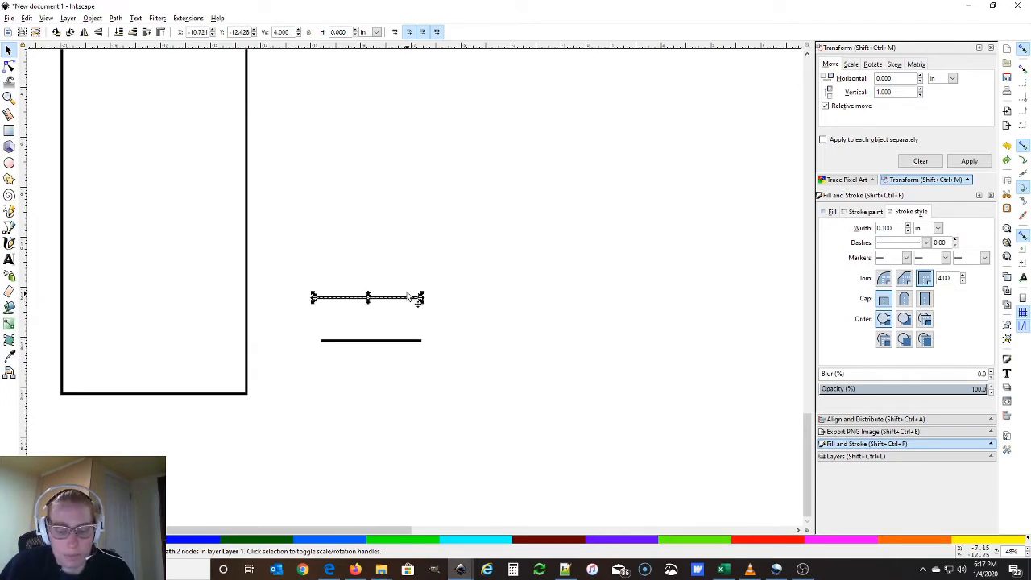
key(Delete)
click(424, 341)
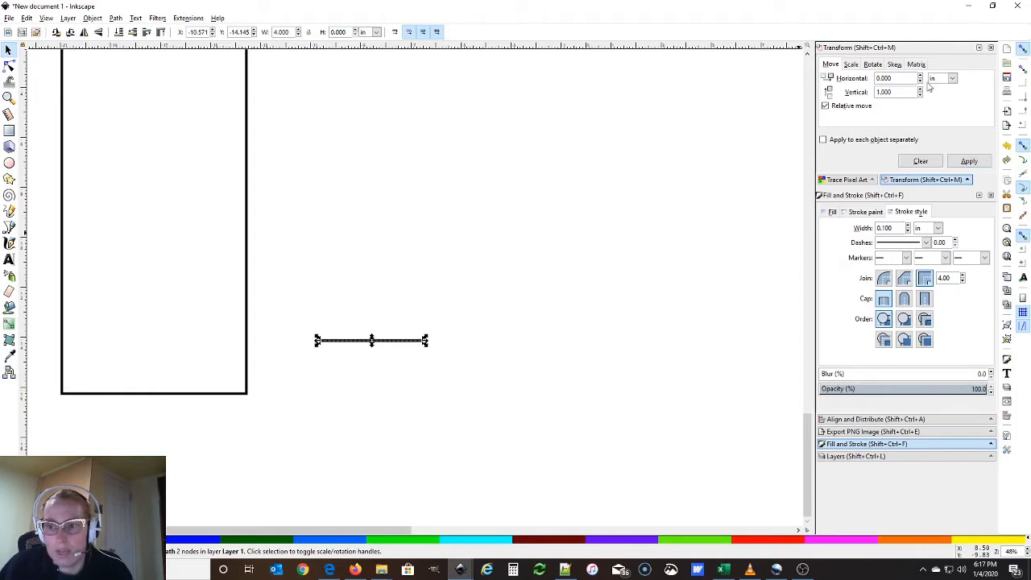
Stack twelve 4 in tick lines 1 in apart by duplicating and applying the 1 in upward move
click(960, 163)
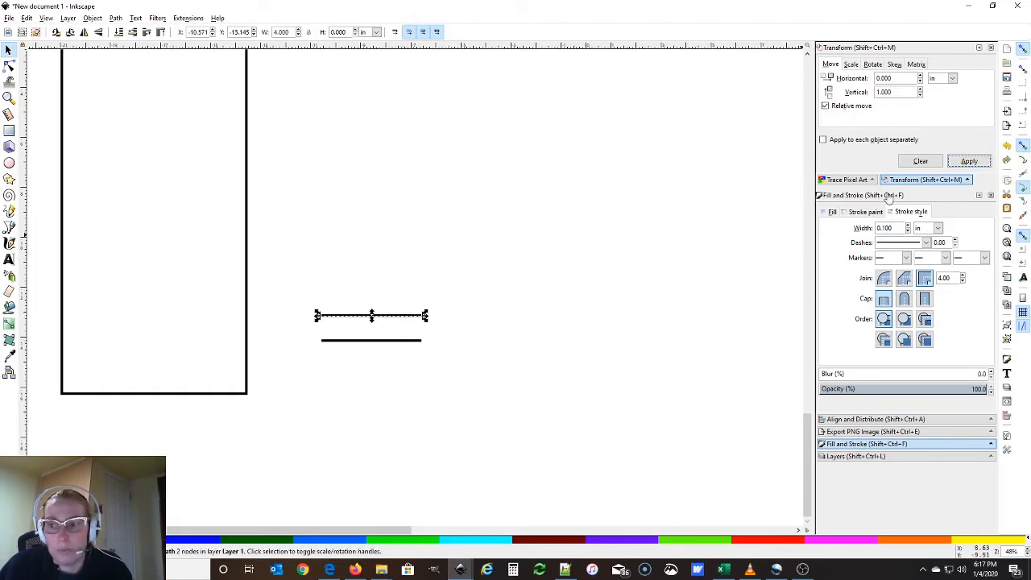
click(969, 162)
key(ctrl+d)
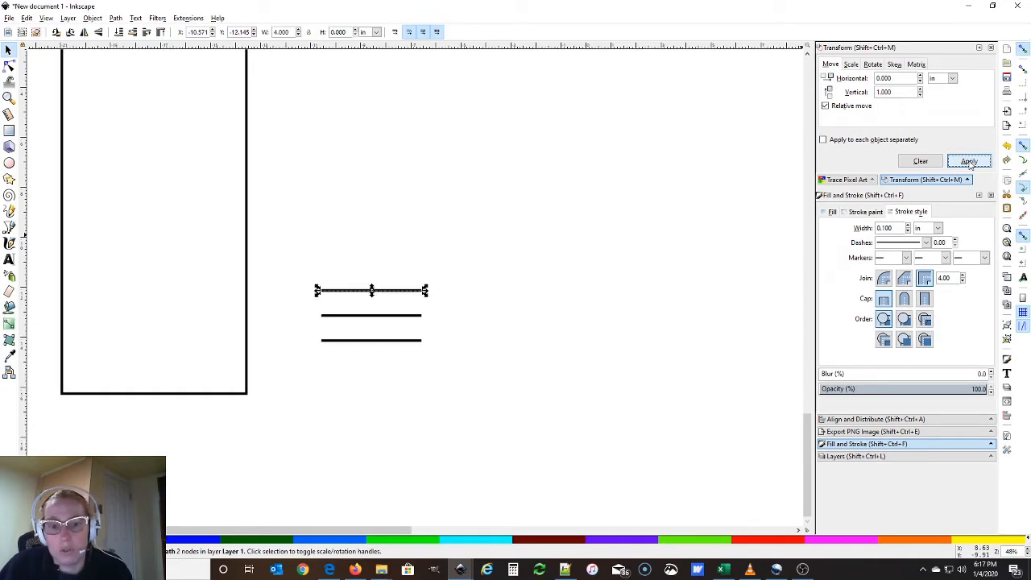
click(969, 162)
key(ctrl+d)
click(969, 162)
key(ctrl+d)
click(969, 162)
key(ctrl+d)
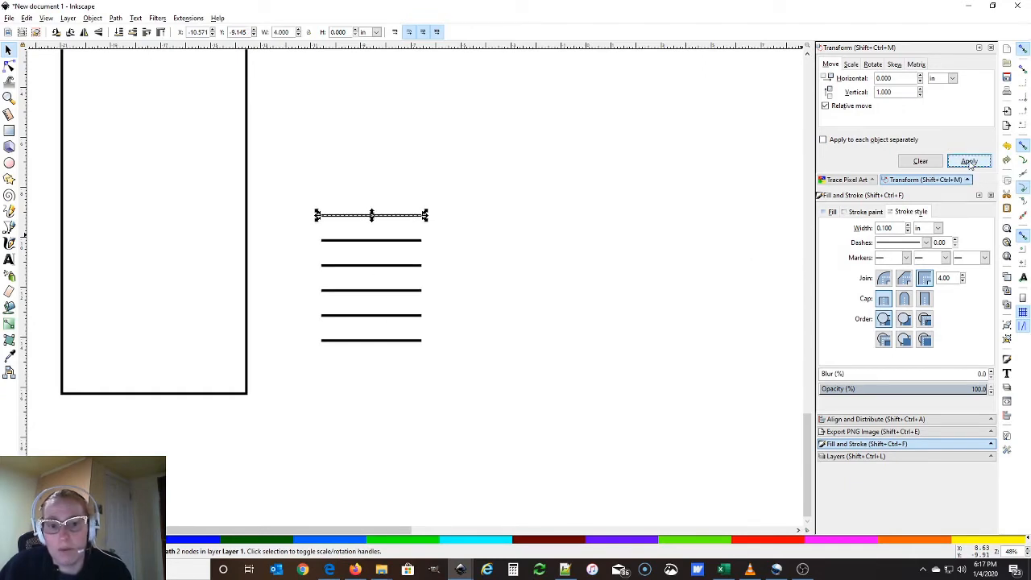
click(969, 162)
key(ctrl+d)
click(970, 162)
key(ctrl+d)
click(970, 162)
key(ctrl+d)
click(970, 162)
key(ctrl+d)
click(969, 162)
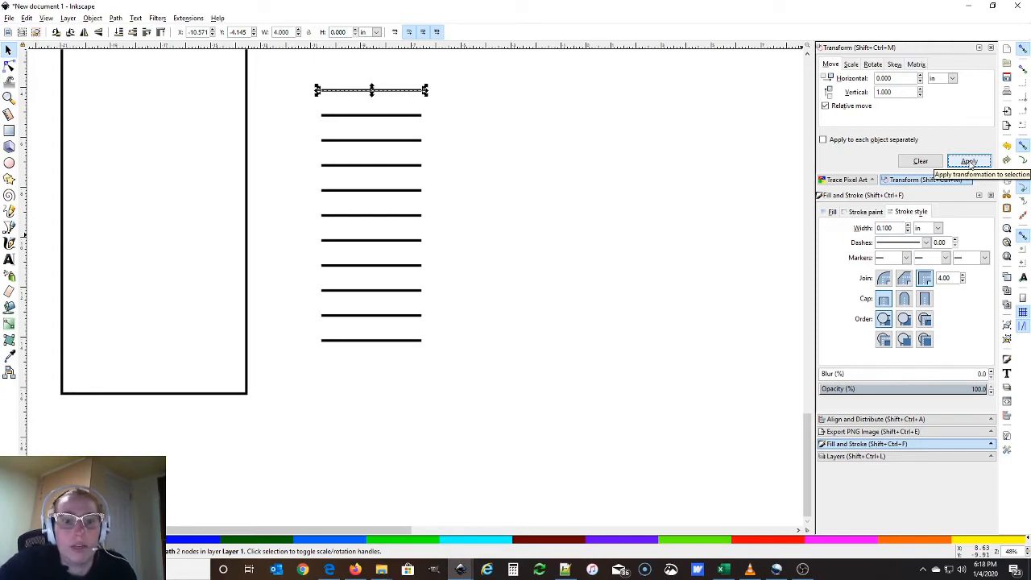
key(ctrl+d)
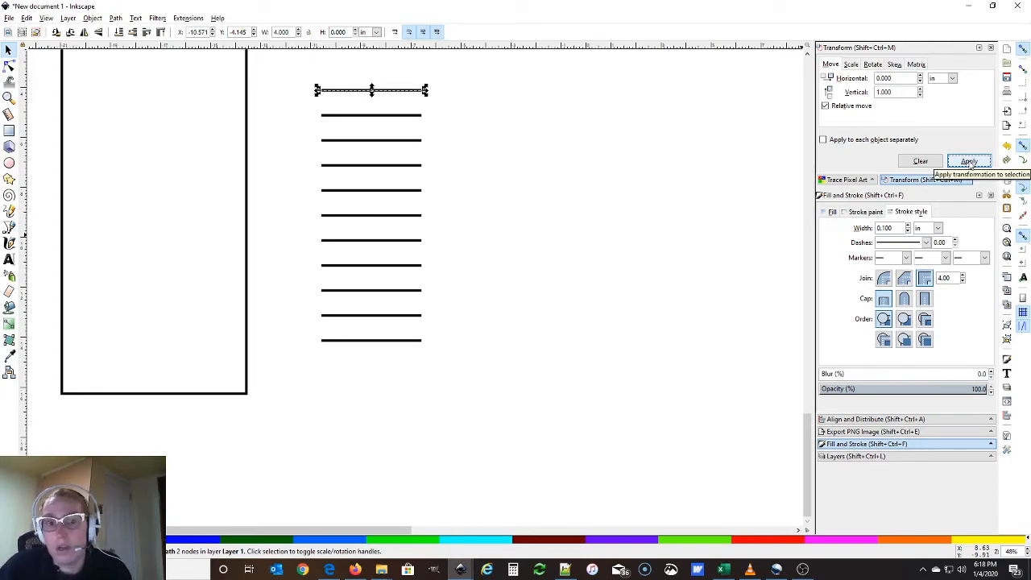
click(969, 162)
scroll(556, 328, up, 3)
click(555, 232)
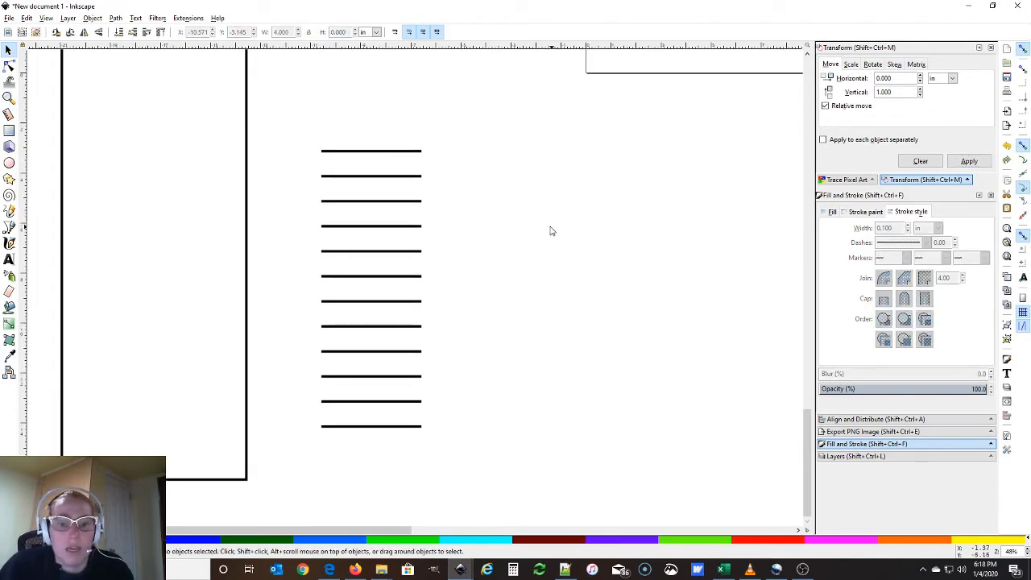
Pick out the middle (seventh from top) tick and change its W from 4.000 to 3 in
click(413, 153)
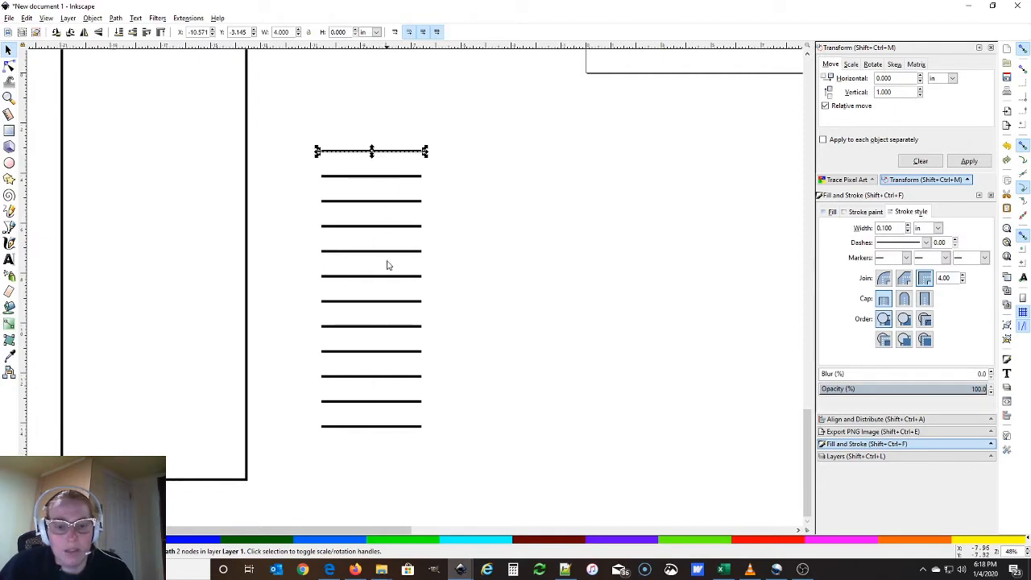
click(415, 427)
click(414, 402)
click(410, 377)
click(403, 353)
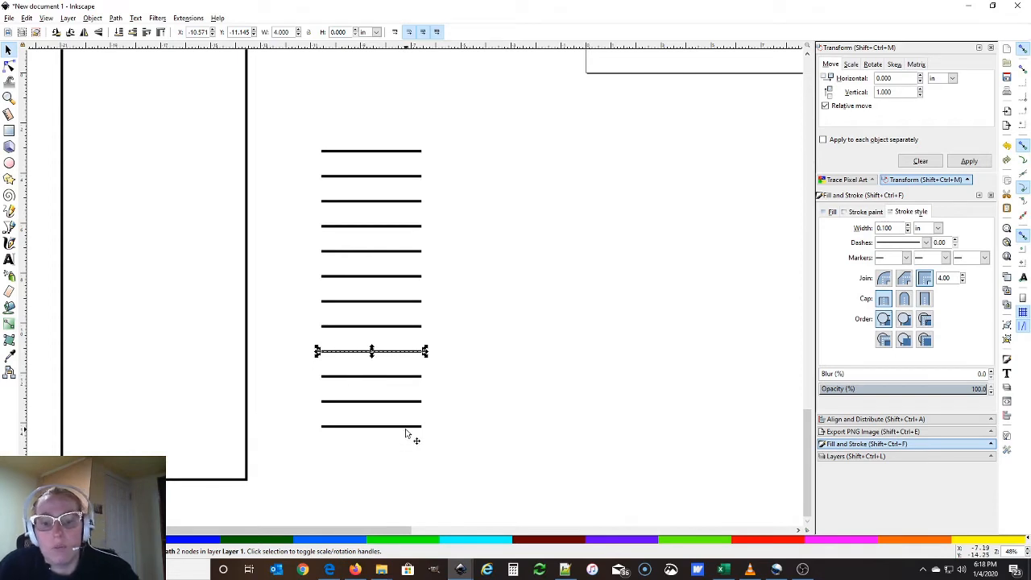
click(409, 304)
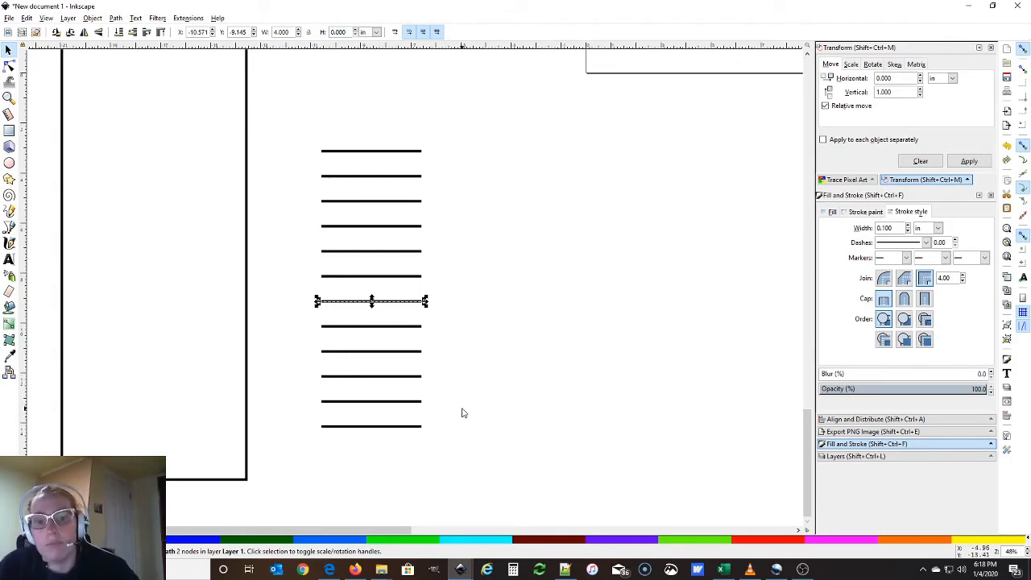
click(385, 304)
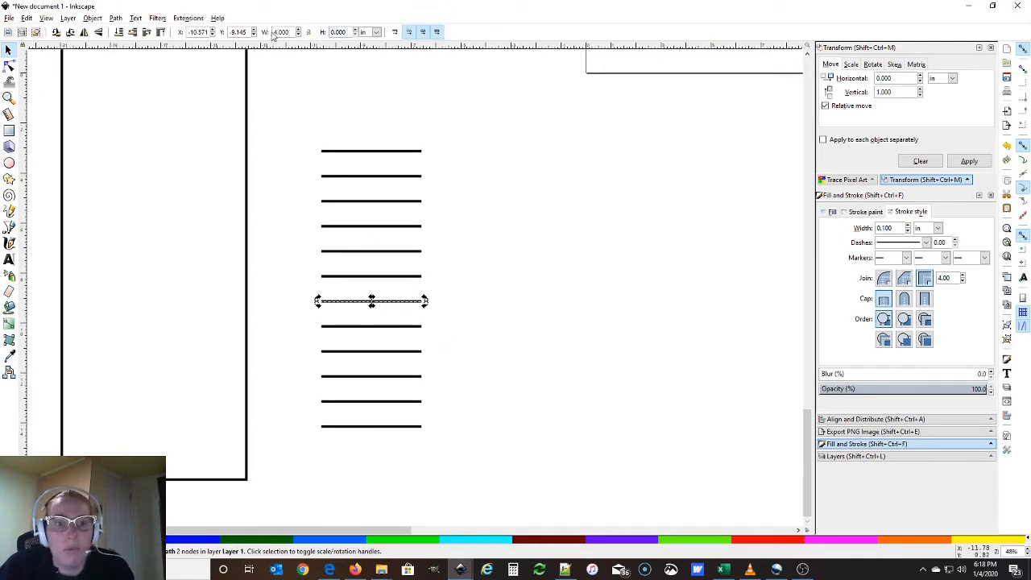
drag(291, 33, 253, 30)
text(3)
key(Return)
click(251, 193)
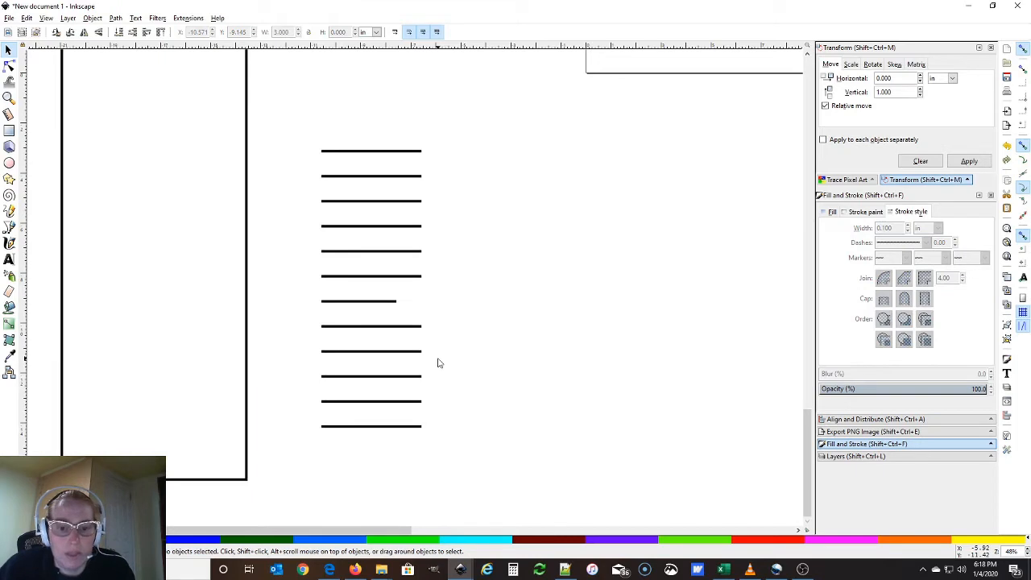
Shorten the fourth-from-top and third-from-bottom ticks to 2 in wide
click(401, 375)
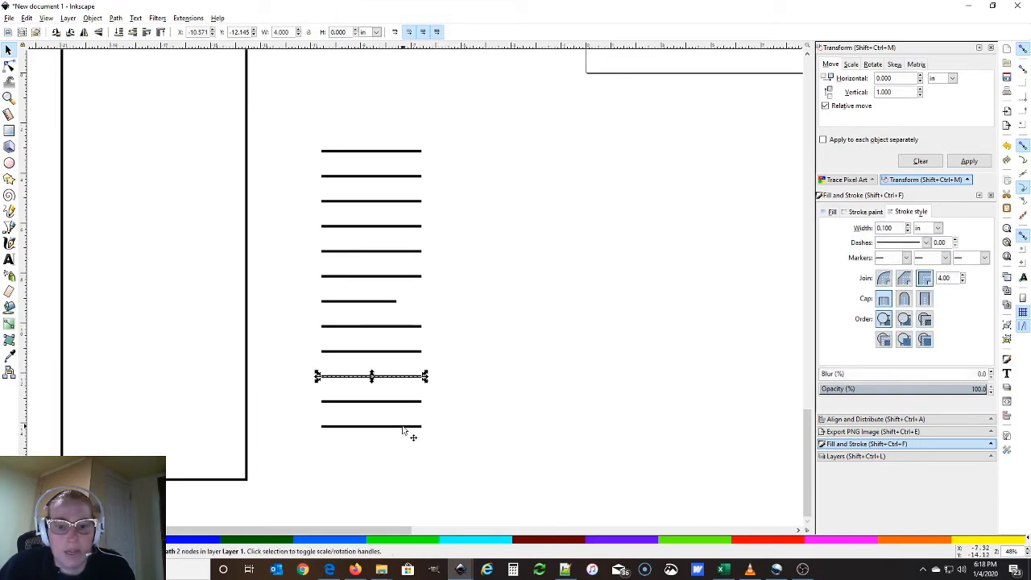
click(401, 379)
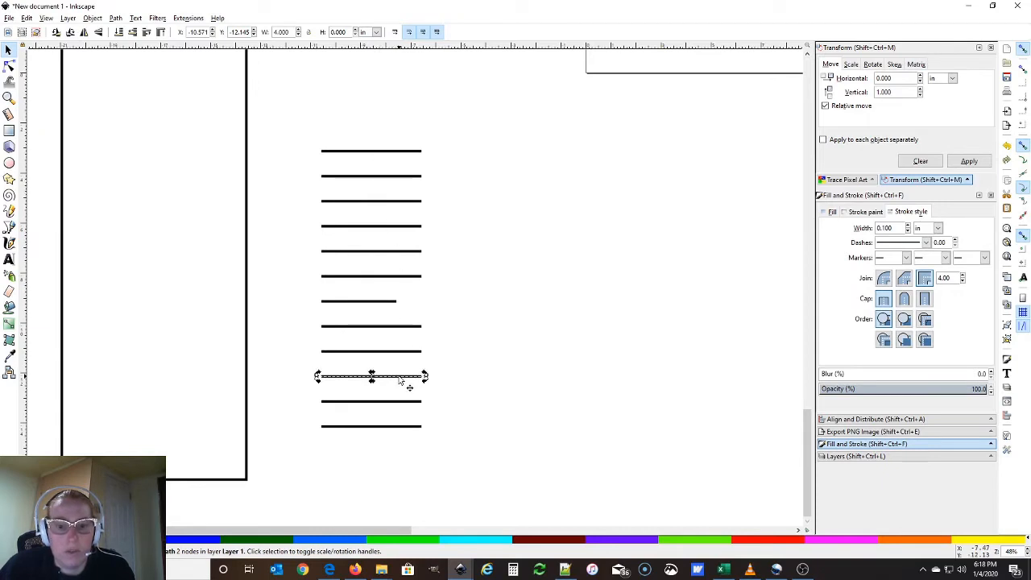
click(394, 226)
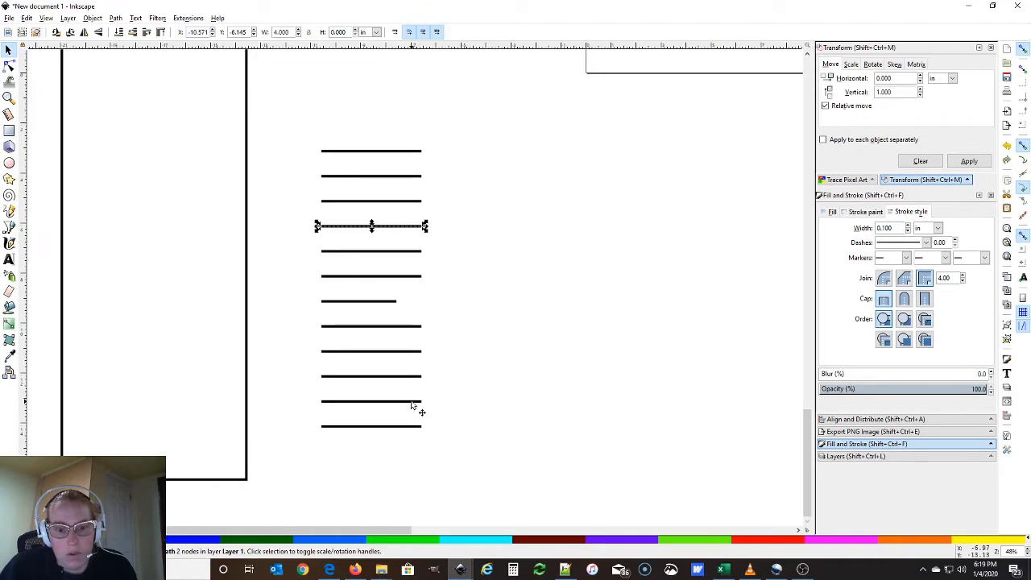
click(397, 376)
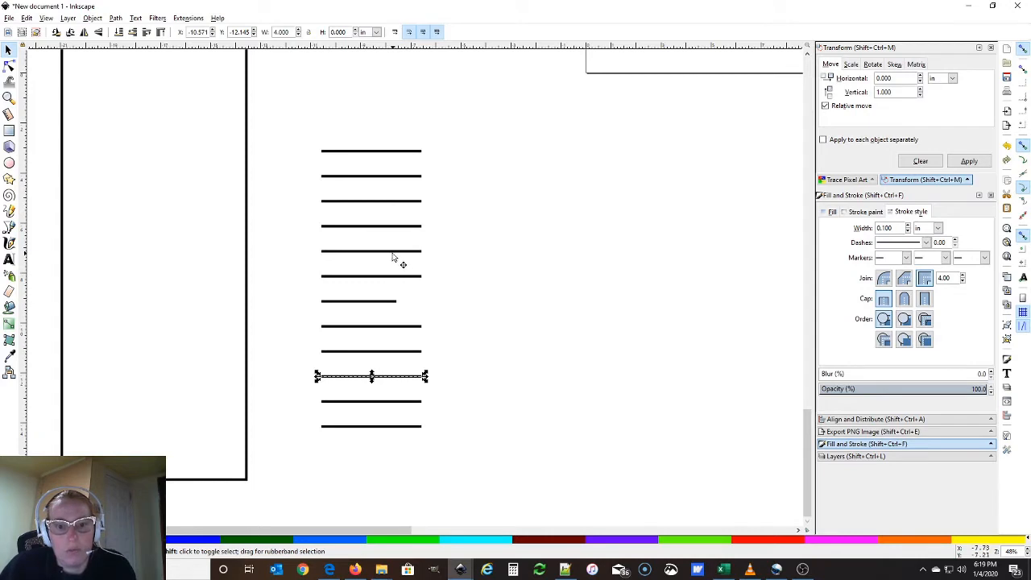
shift+click(400, 229)
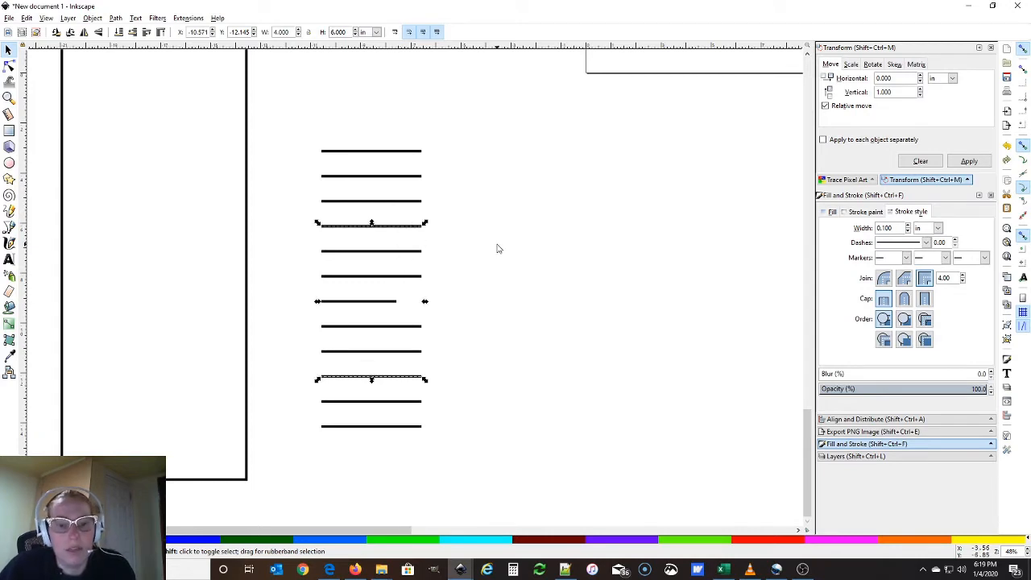
double_click(284, 33)
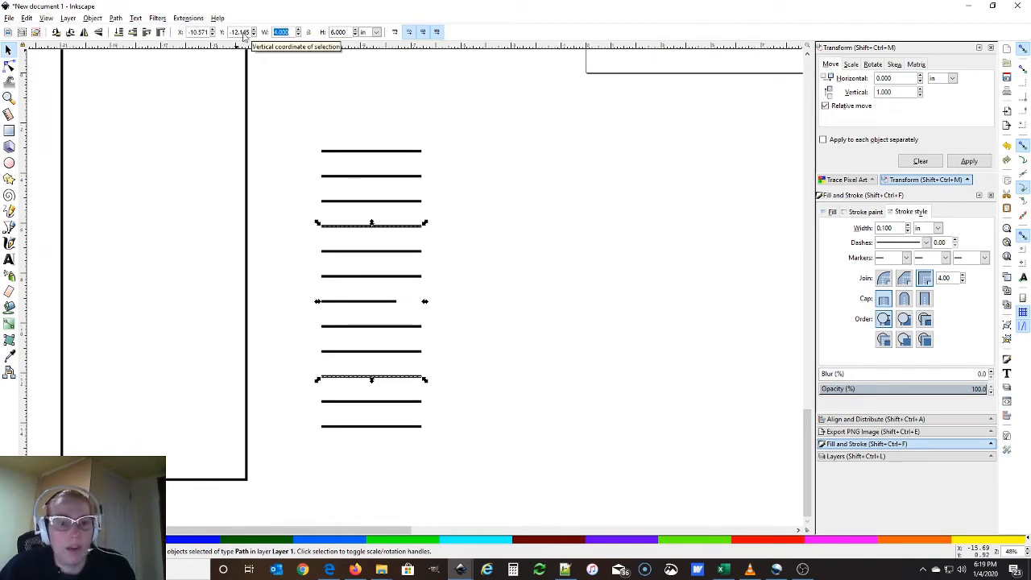
text(2)
key(Return)
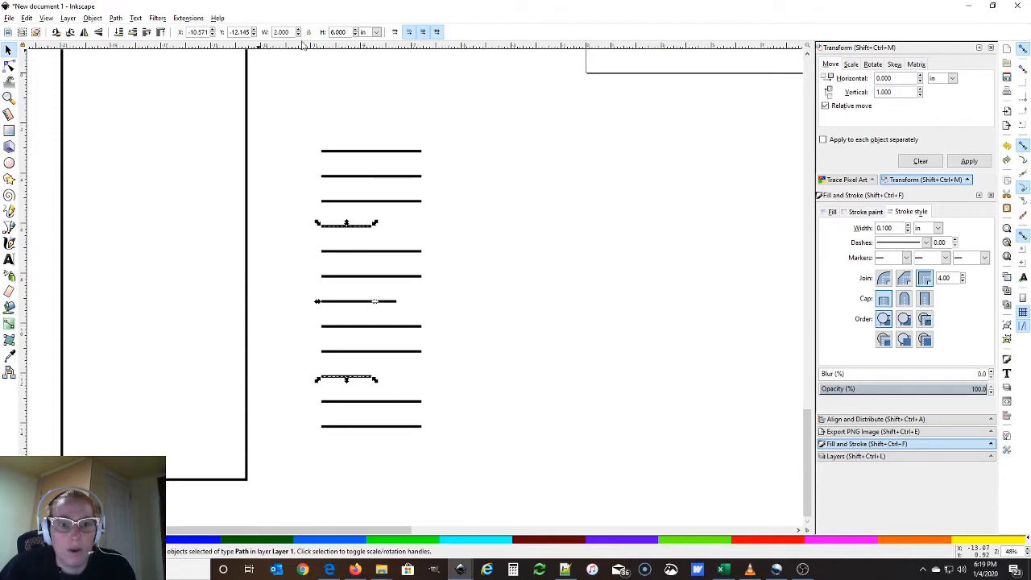
click(298, 308)
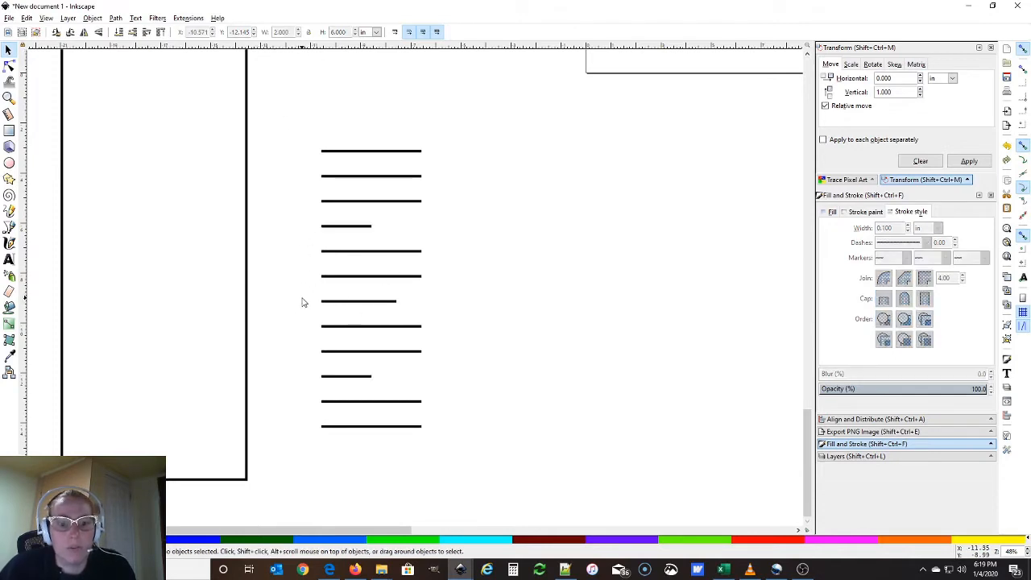
Rubber-band select the eight minor ticks and set their width to 1 in
drag(430, 444, 303, 387)
drag(425, 364, 305, 316)
drag(438, 290, 316, 239)
drag(433, 217, 313, 164)
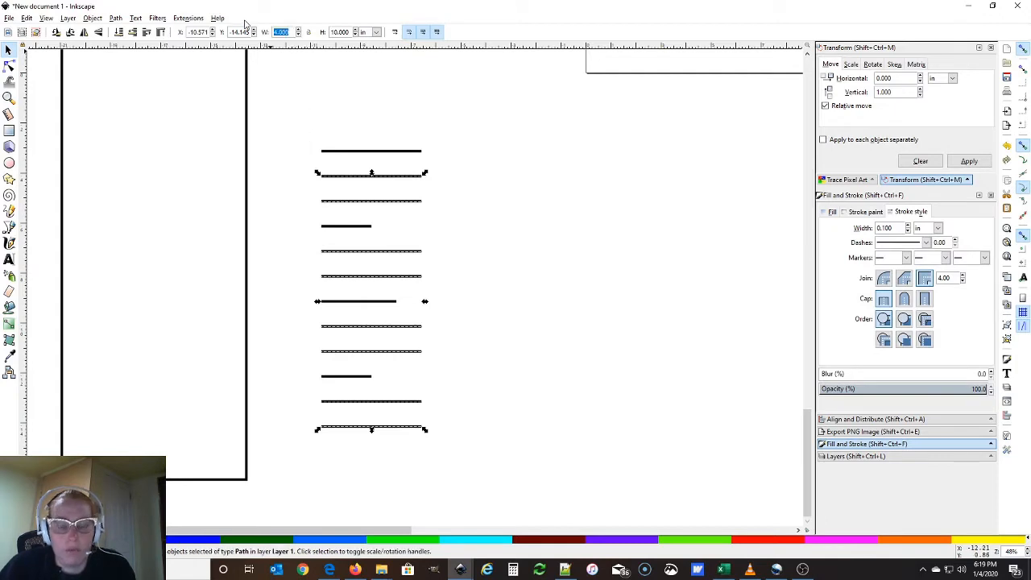
text(1)
key(Return)
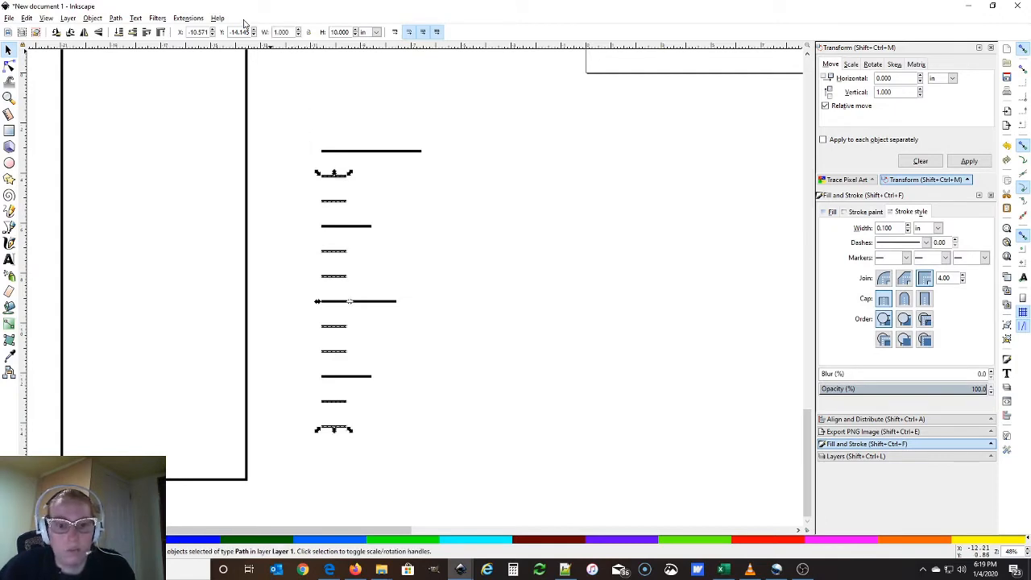
click(418, 221)
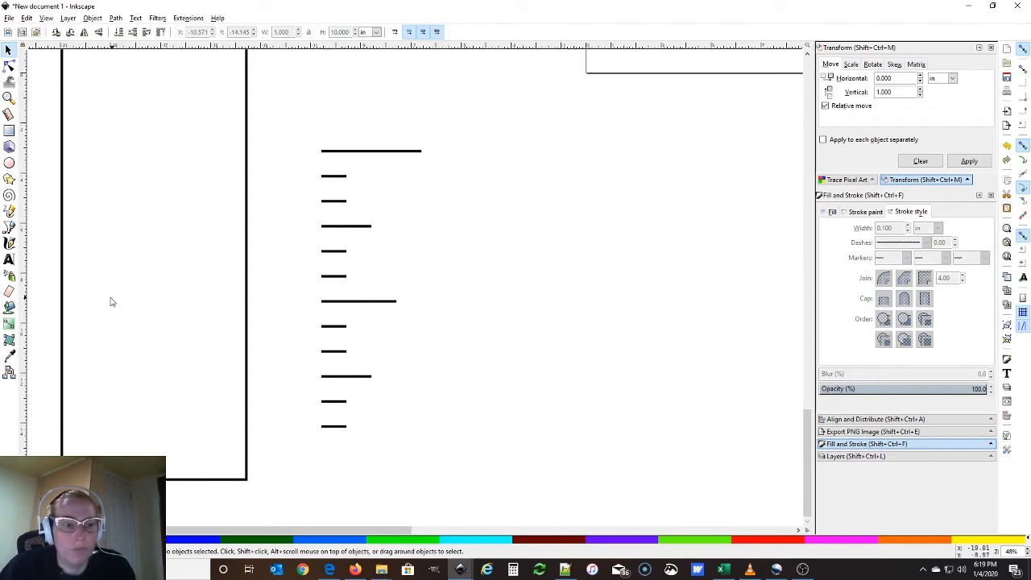
click(9, 259)
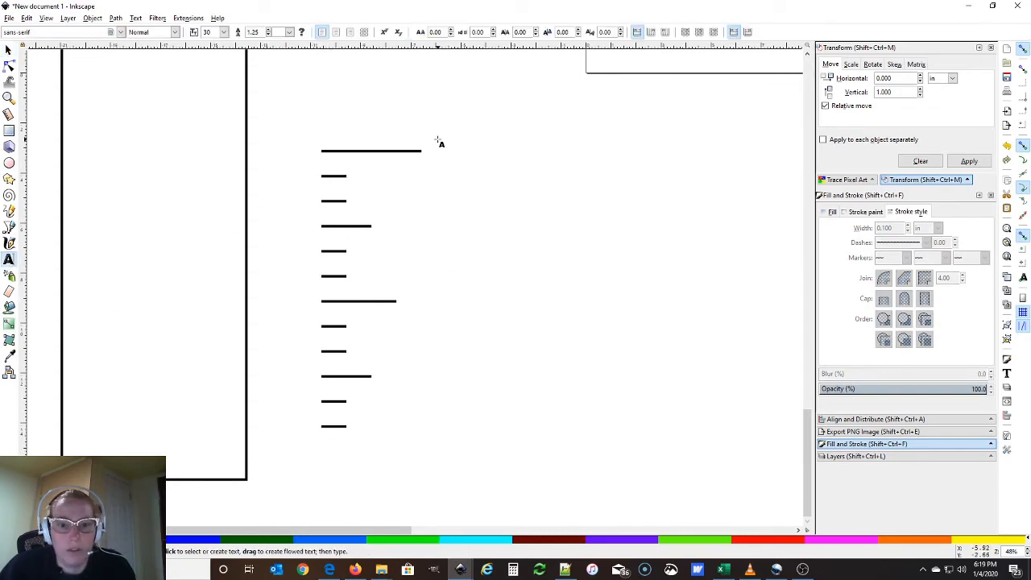
Add a '1' text label beside the top tick and nudge it level with that tick
drag(437, 140, 492, 178)
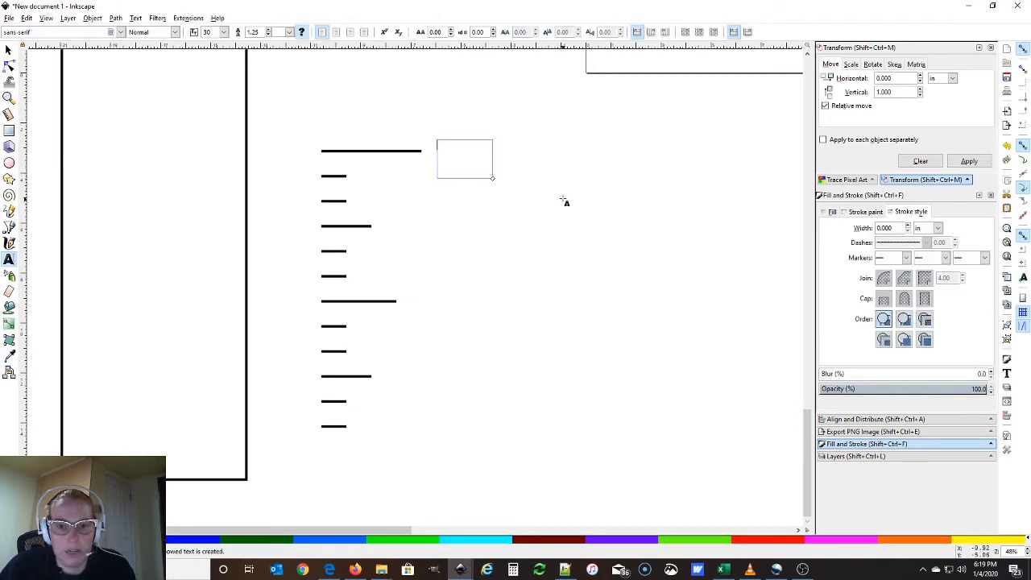
text(1)
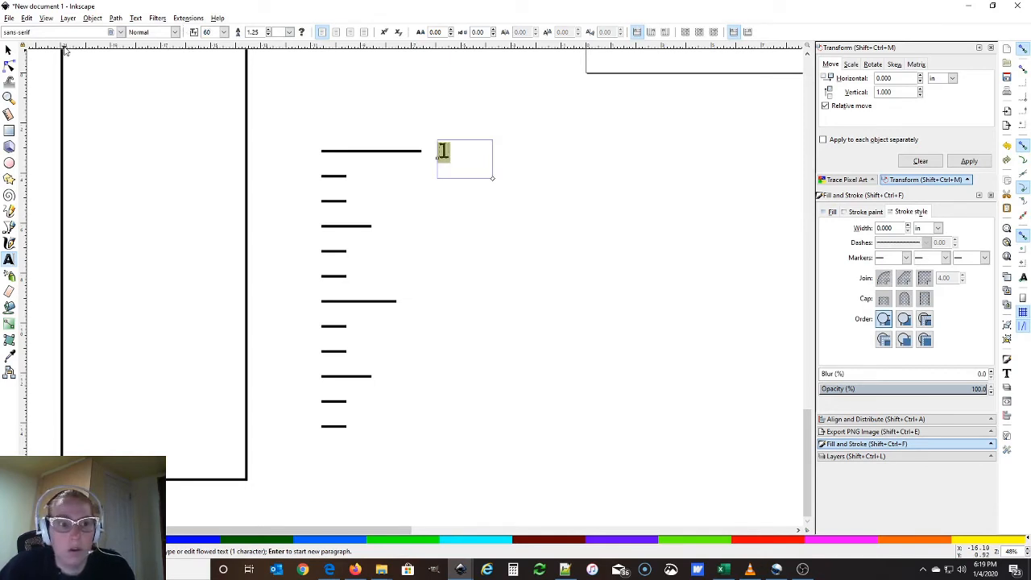
click(11, 51)
click(559, 284)
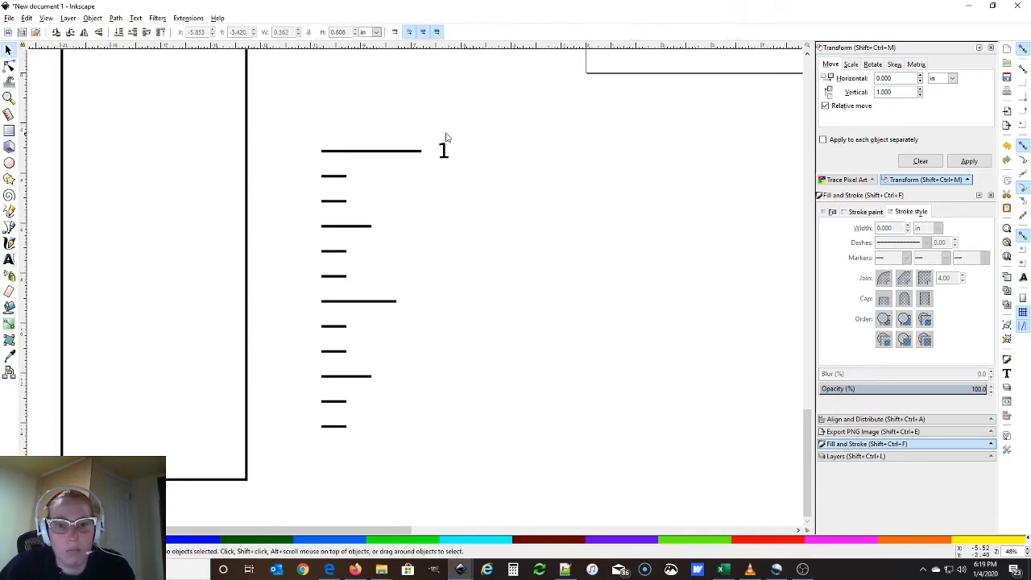
click(448, 158)
drag(446, 160, 445, 161)
click(479, 209)
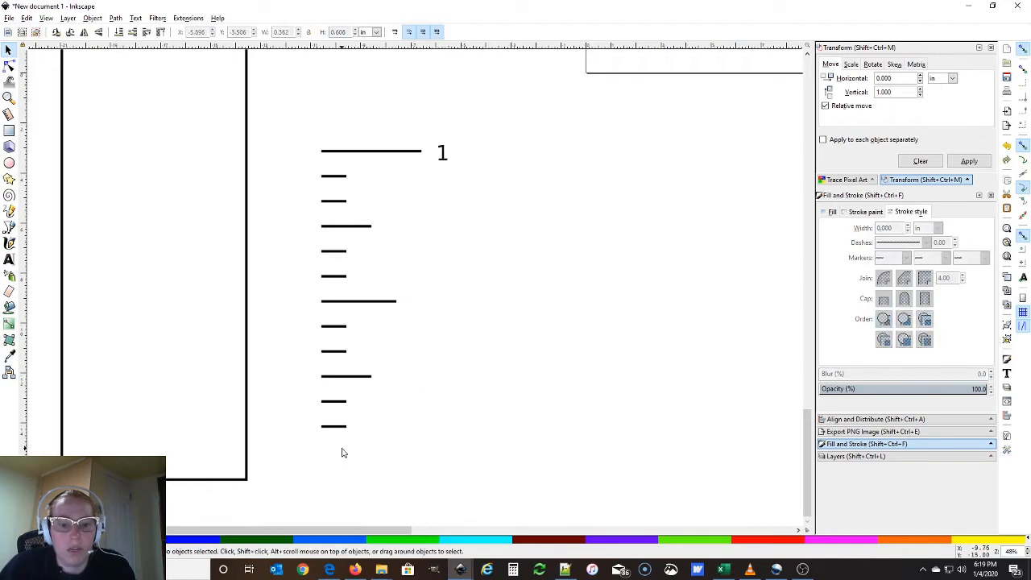
Inspect the strokes of a short tick, a longer tick and the top tick
click(335, 401)
click(339, 377)
key(Escape)
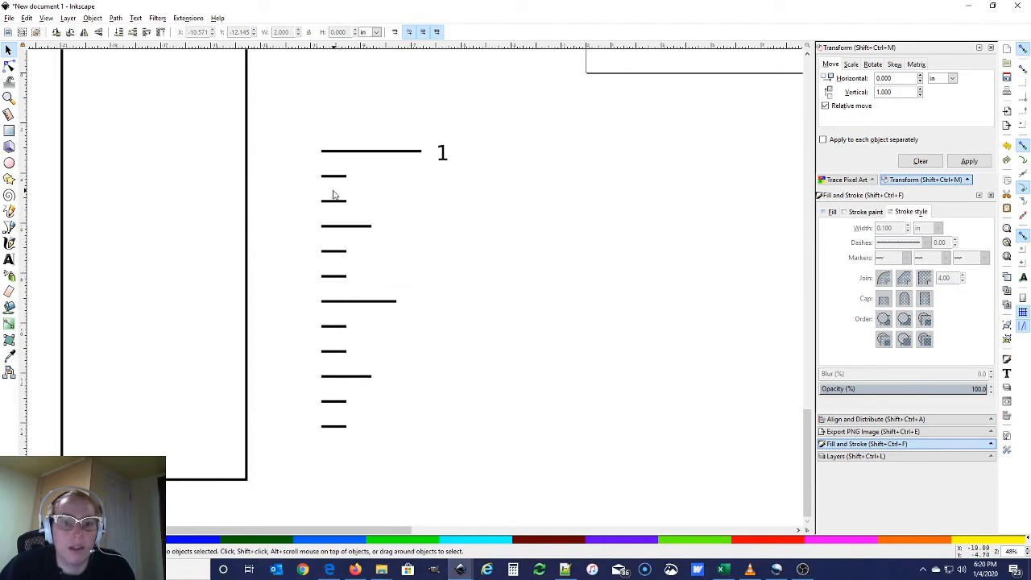
click(345, 153)
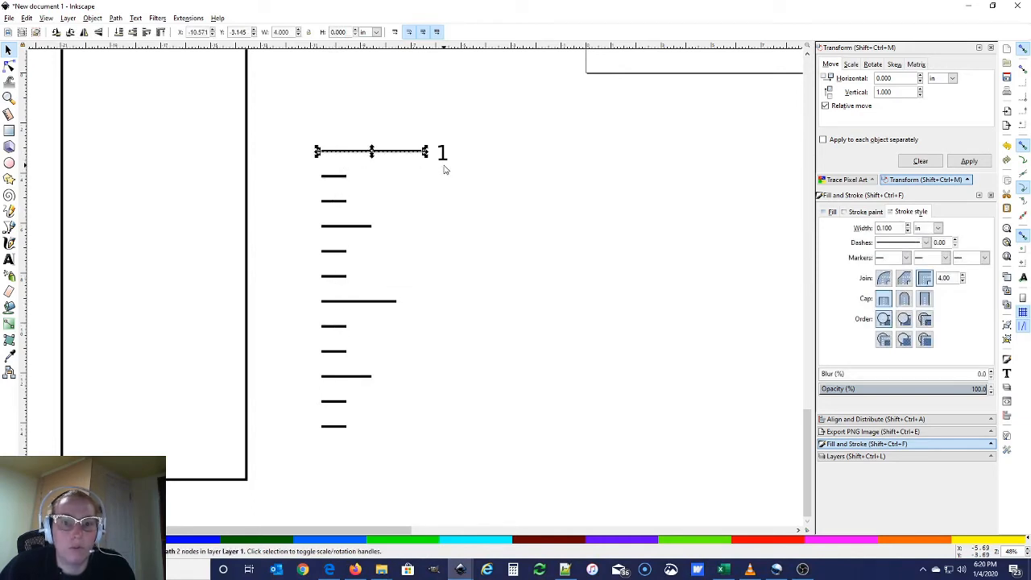
key(Escape)
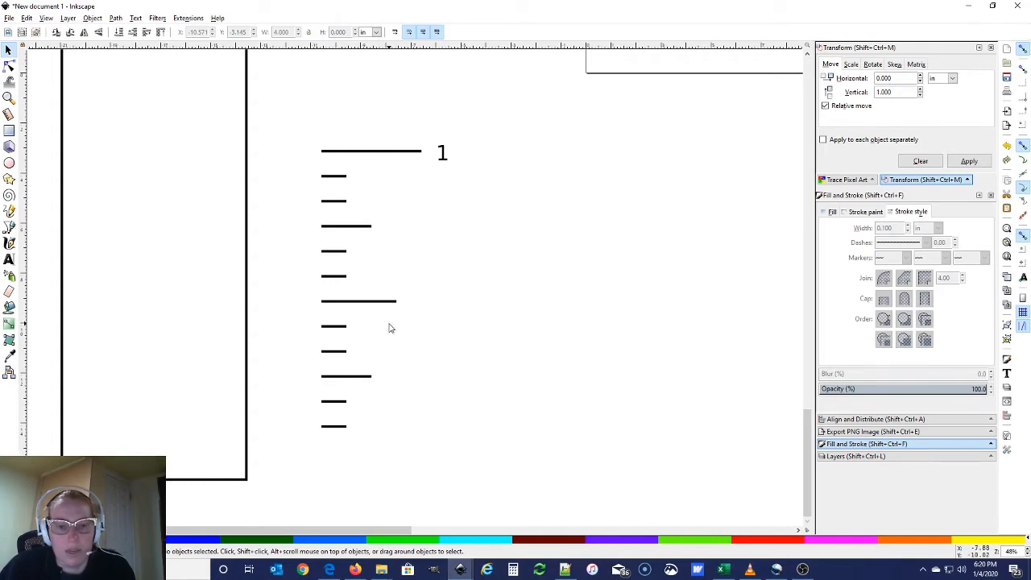
click(448, 155)
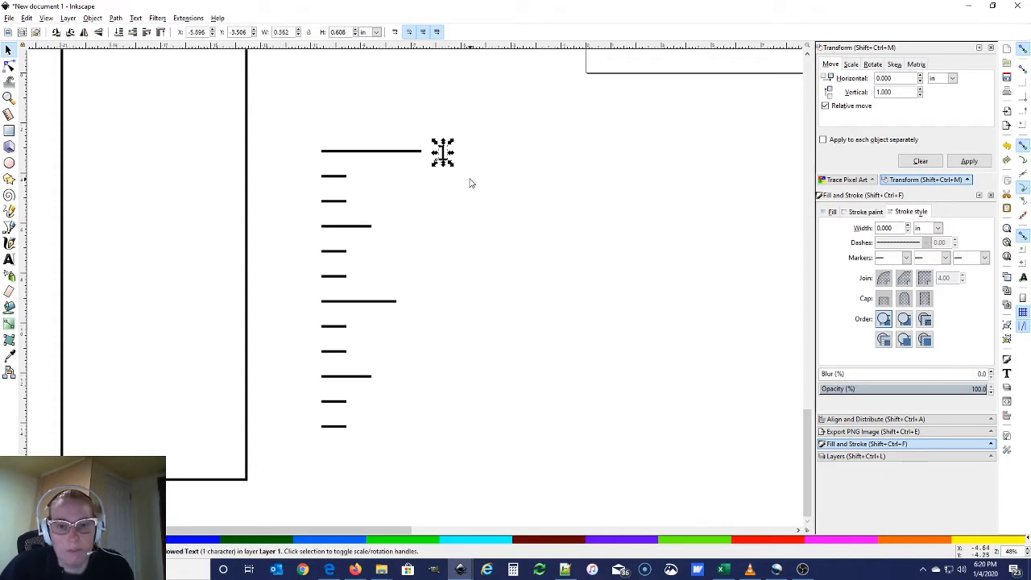
key(ctrl+d)
drag(437, 152, 433, 306)
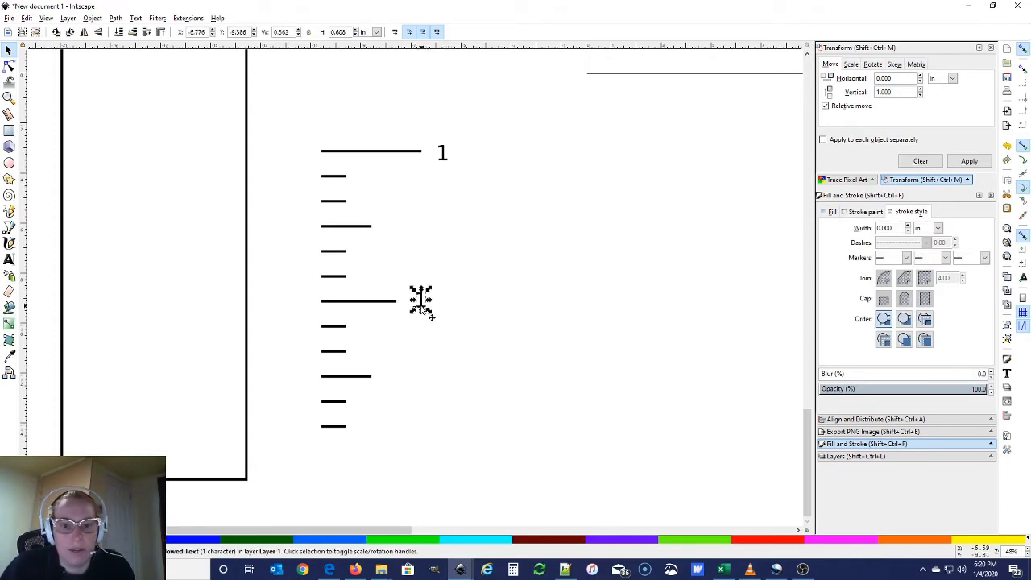
double_click(421, 300)
key(BackSpace)
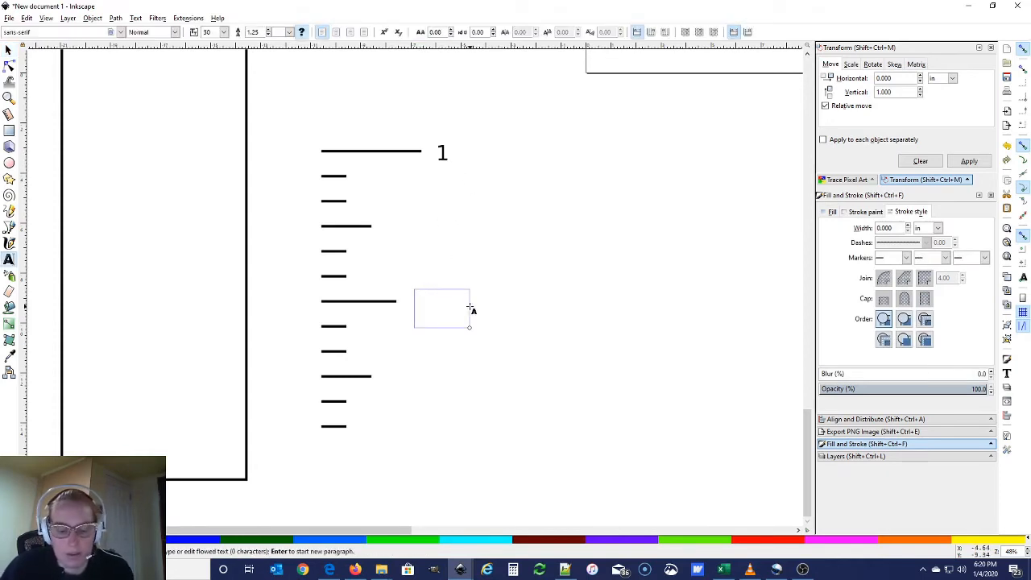
text(6 in)
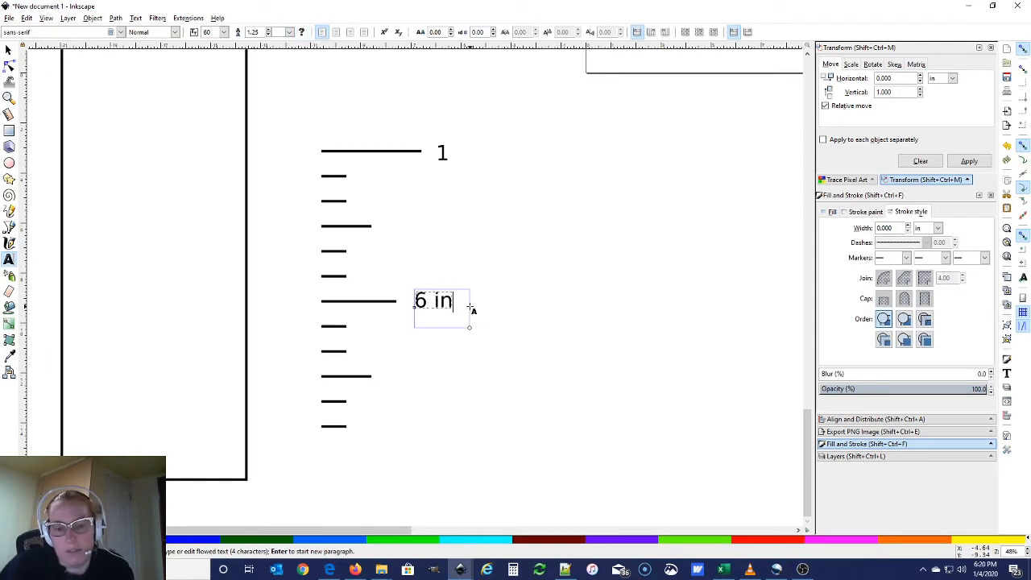
key(BackSpace)
key(BackSpace)
key(BackSpace)
key(BackSpace)
text(2)
key(BackSpace)
text(1/2)
key(BackSpace)
key(BackSpace)
key(BackSpace)
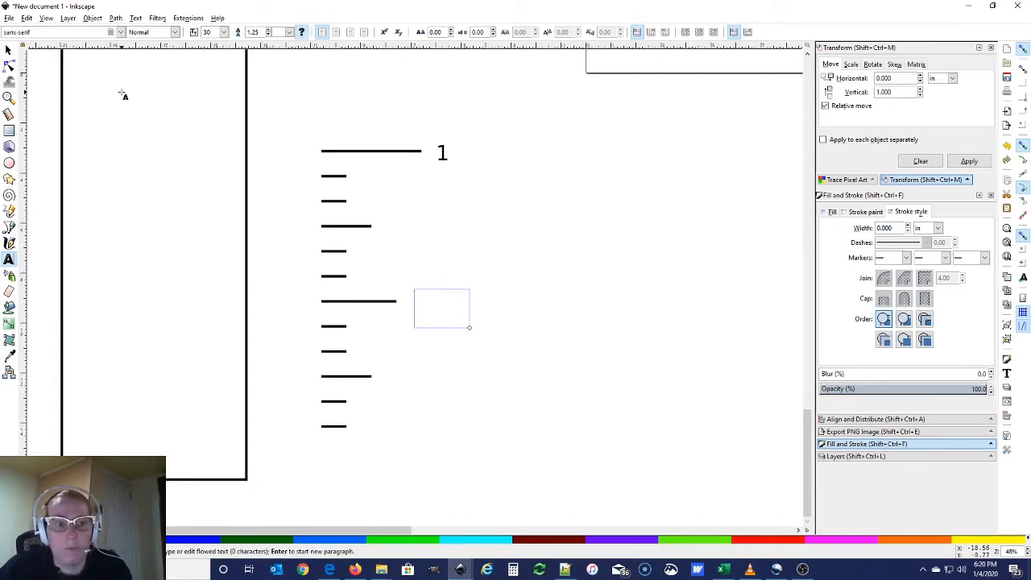
click(8, 50)
click(443, 163)
click(421, 333)
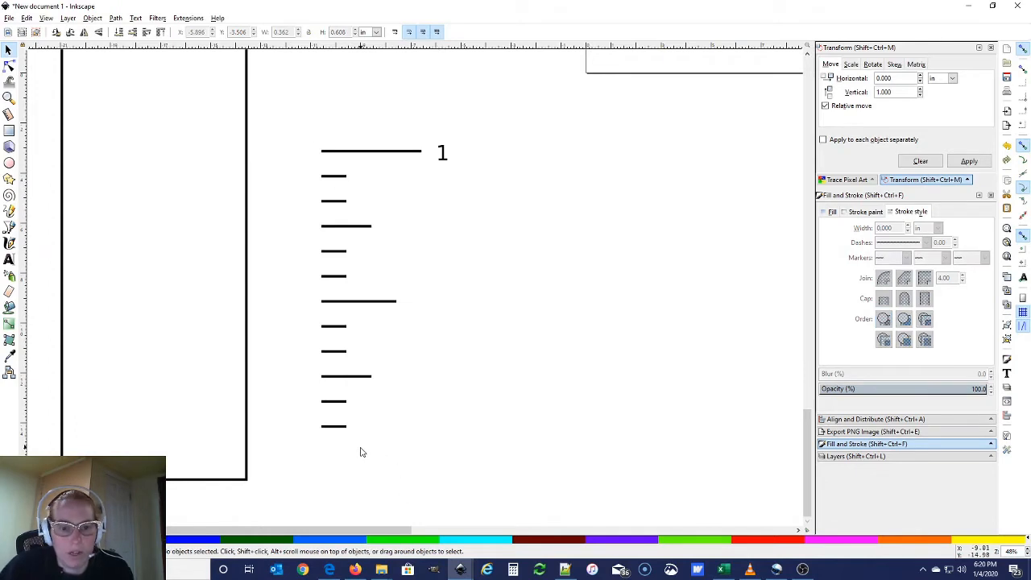
Select the ticks, edit the vertical move offset, and delete a stray moved set
drag(301, 133, 436, 453)
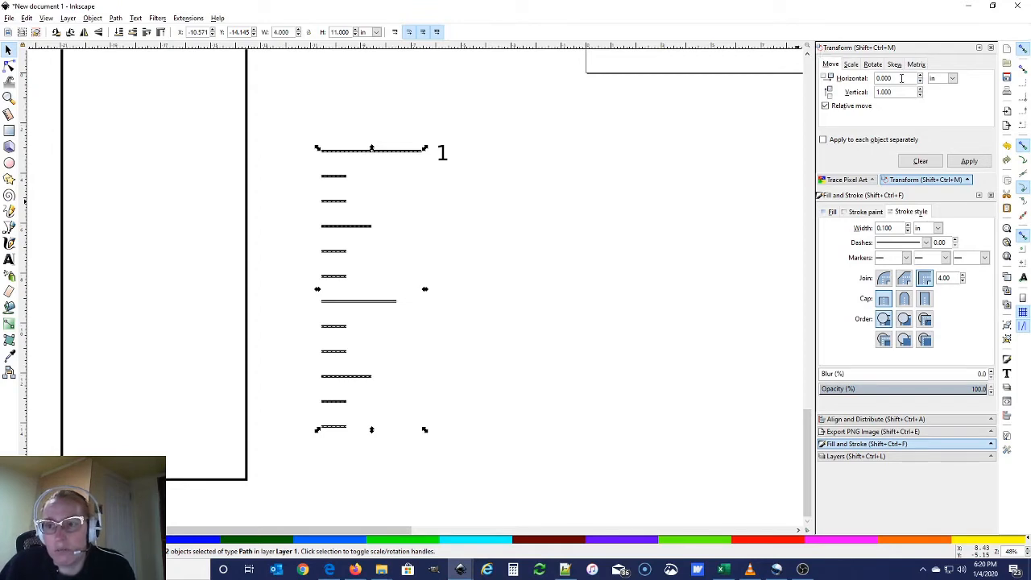
triple_click(893, 91)
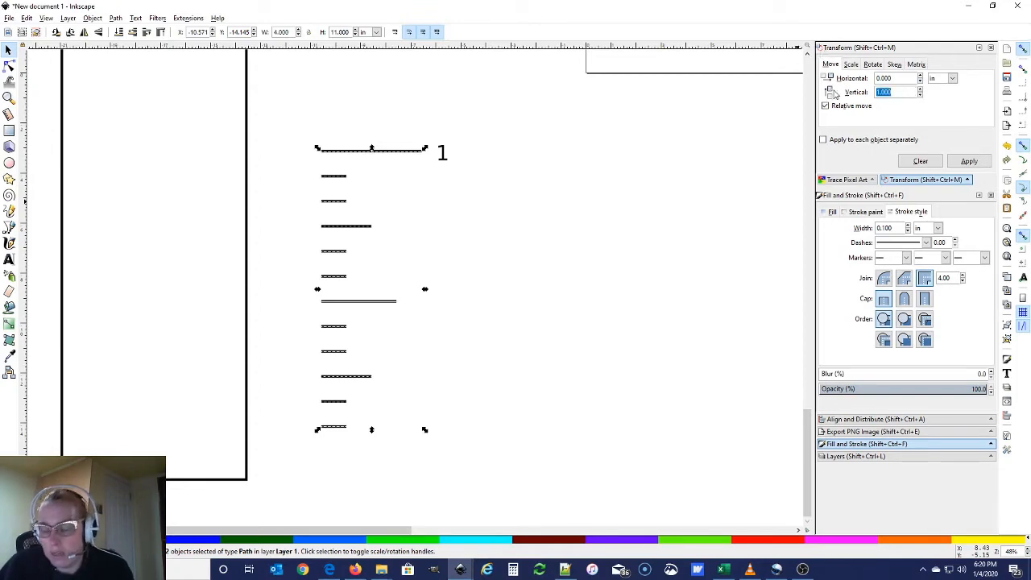
text(1)
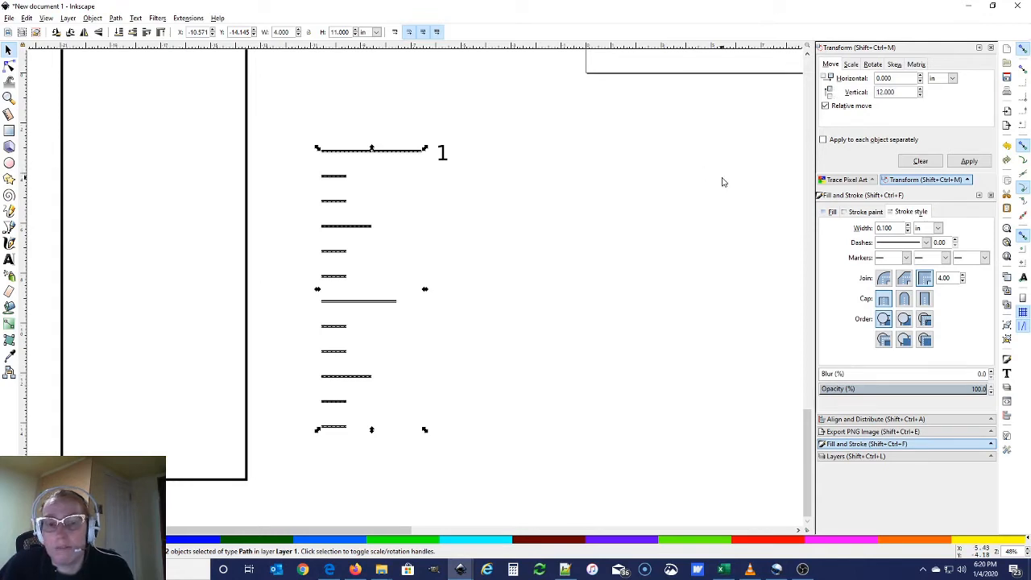
click(495, 302)
mouse_move(298, 121)
mouse_down()
mouse_move(419, 394)
mouse_move(430, 453)
mouse_up()
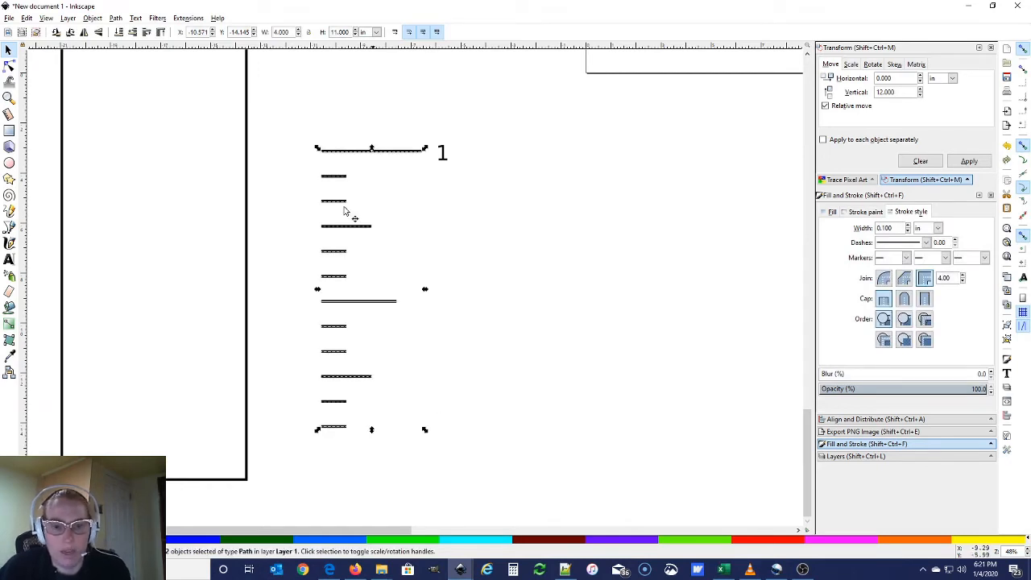
drag(354, 228, 374, 381)
mouse_move(361, 253)
mouse_down()
mouse_move(344, 279)
mouse_move(347, 292)
mouse_move(343, 261)
mouse_up()
key(Delete)
scroll(342, 254, down, 5)
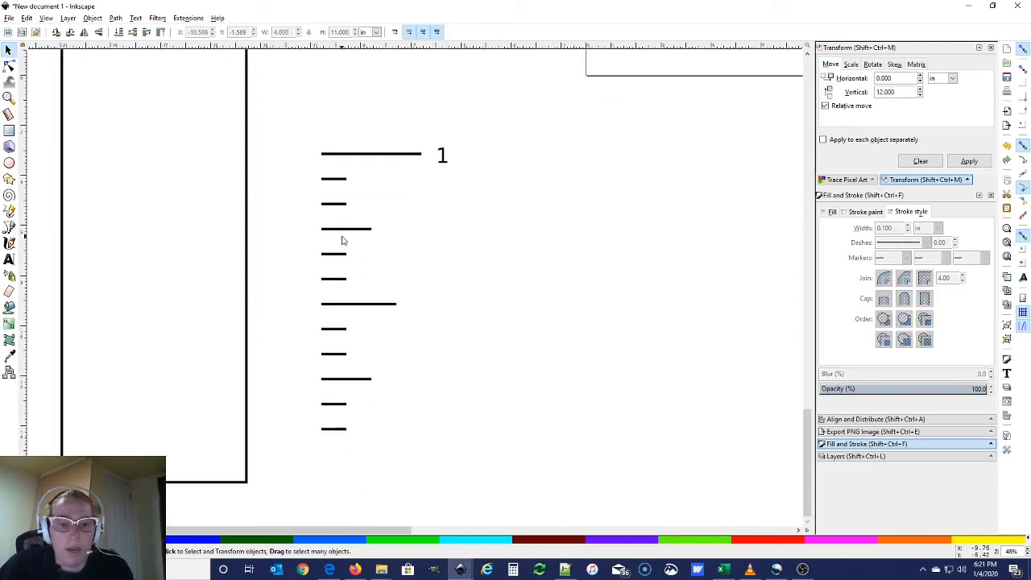
Move a copy of all tick marks 12 in upward, then deselect them
mouse_move(311, 129)
mouse_down()
mouse_move(414, 346)
mouse_move(440, 460)
mouse_up()
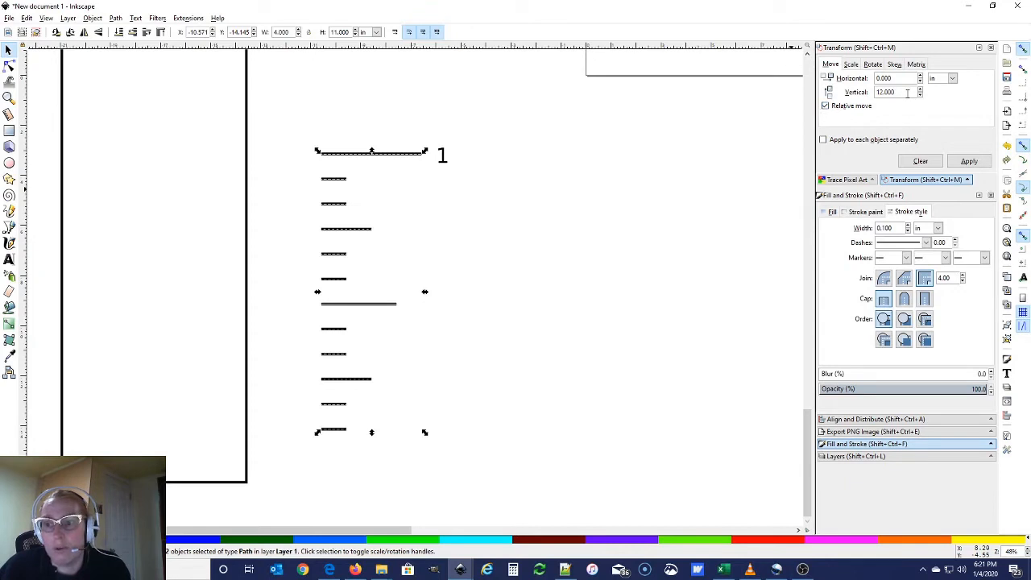
click(969, 161)
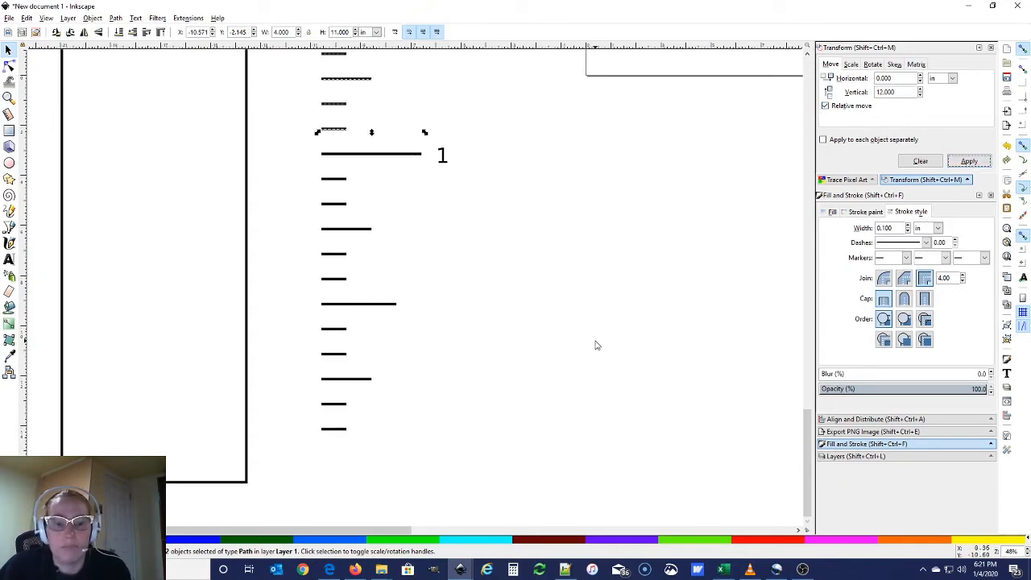
click(557, 311)
scroll(557, 311, down, 3)
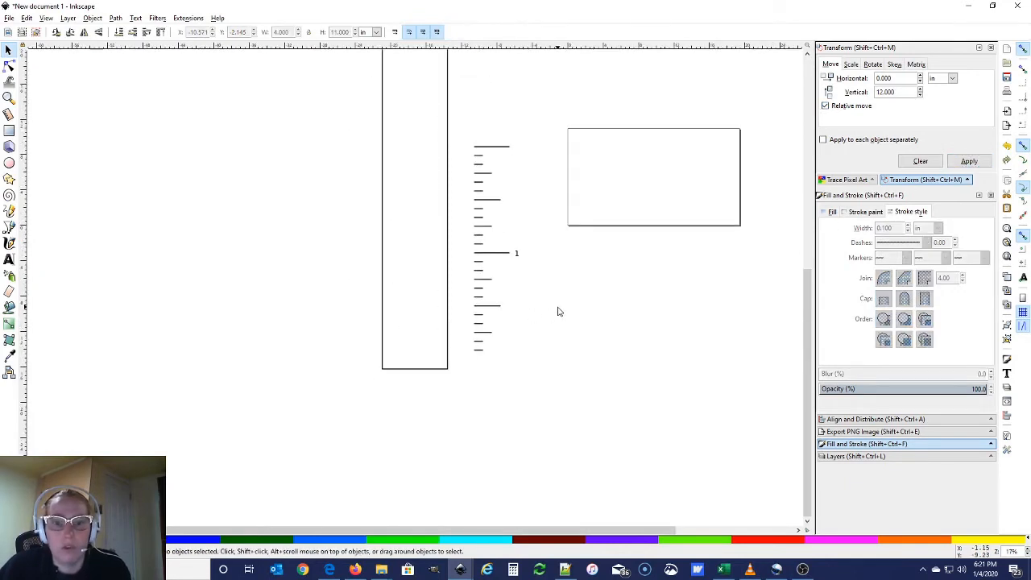
Drag the copied 1 label up beside the topmost long tick
click(517, 253)
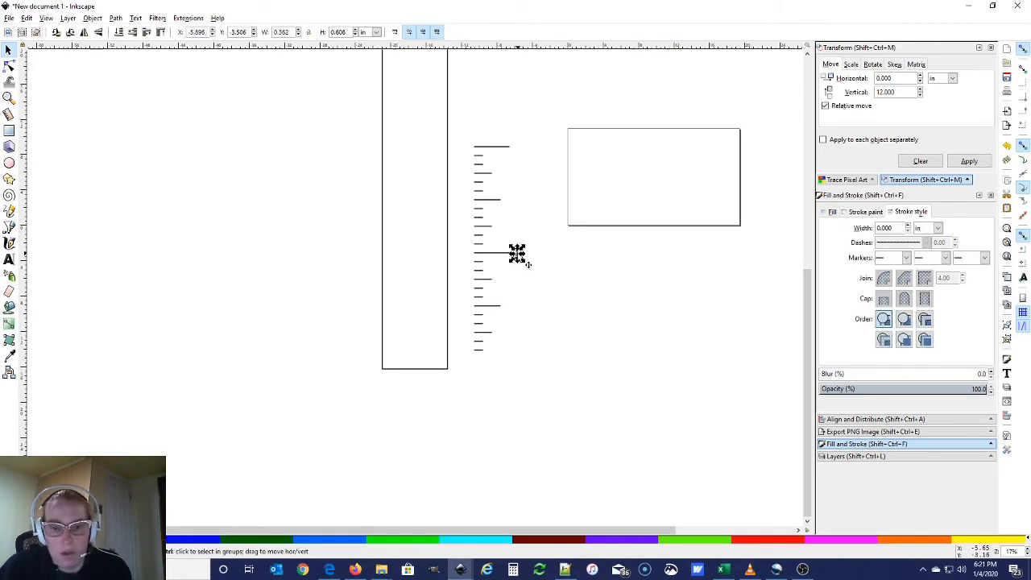
drag(518, 231, 517, 143)
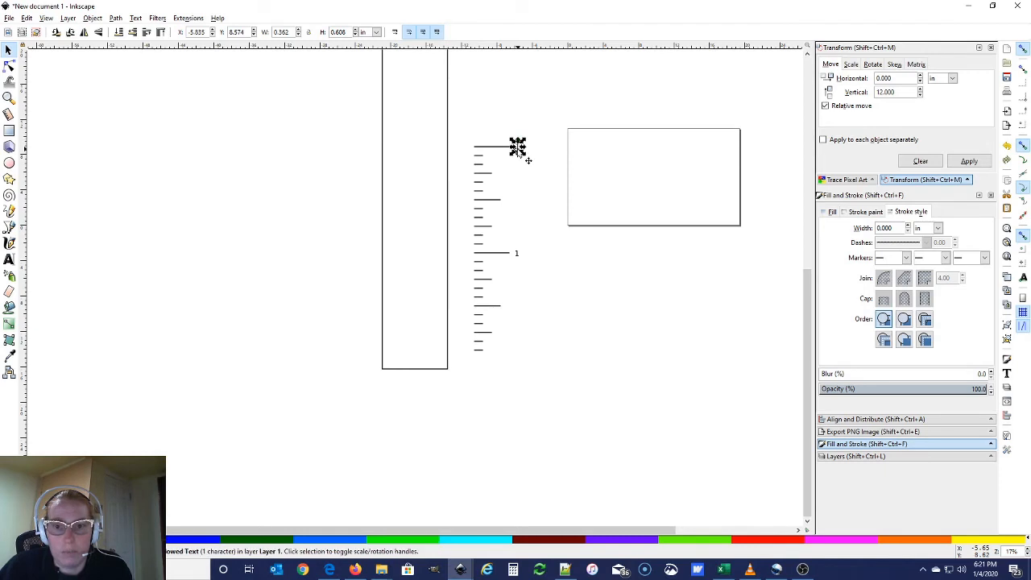
ctrl+scroll(487, 173, up, 4)
Change the copied label's text from 1 to 2
double_click(614, 92)
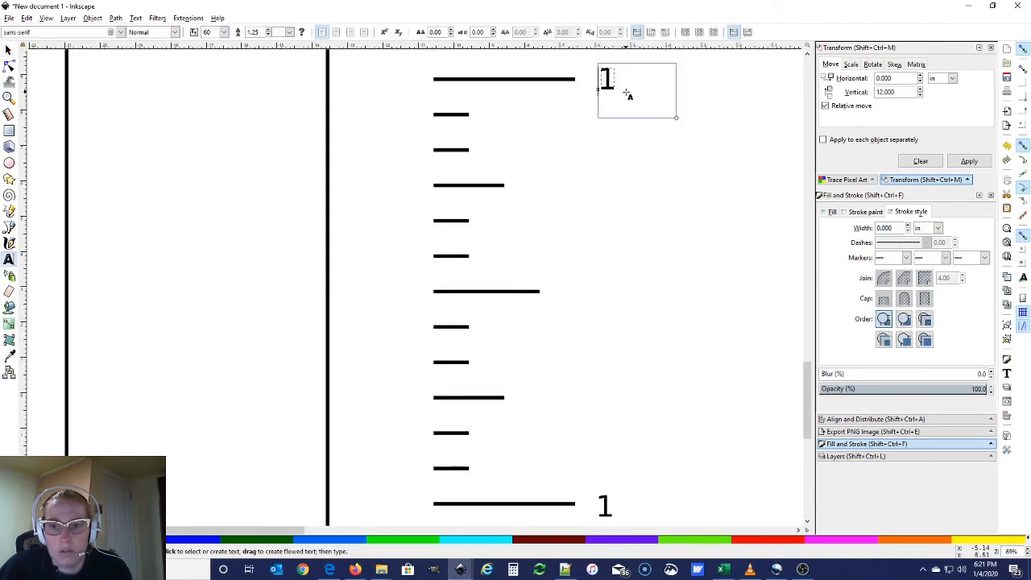
key(BackSpace)
text(2)
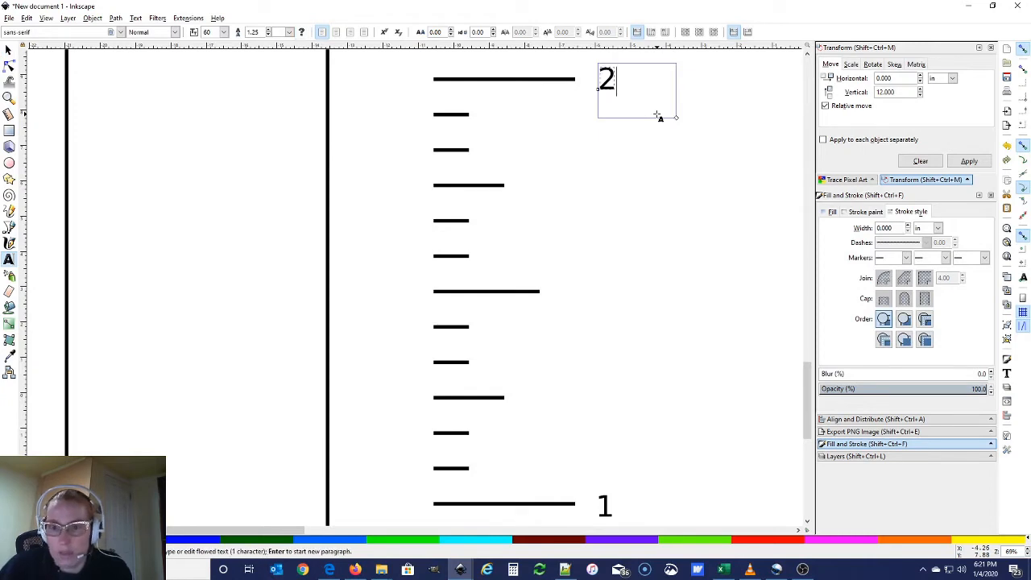
click(8, 50)
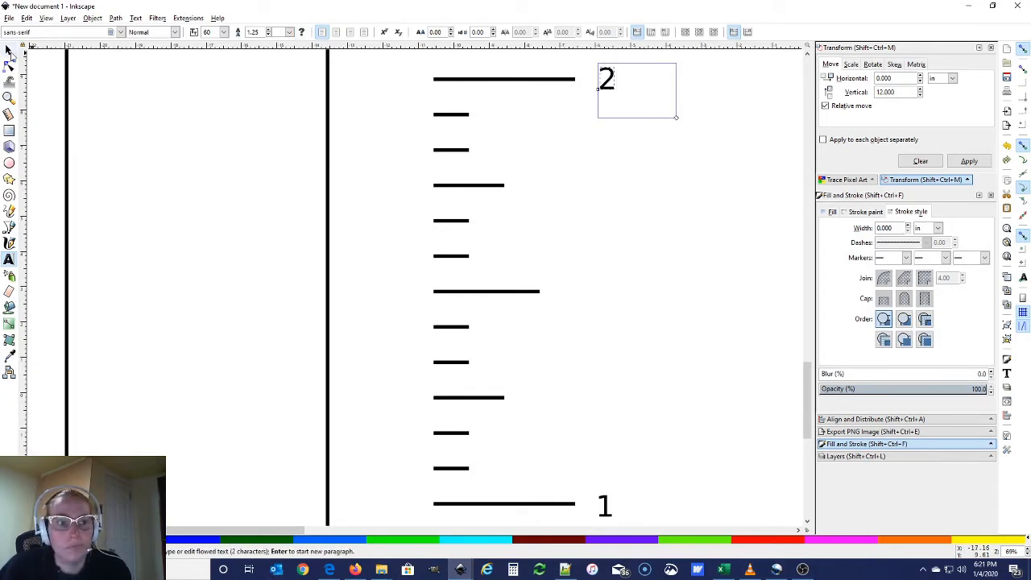
click(614, 252)
ctrl+scroll(614, 251, down, 3)
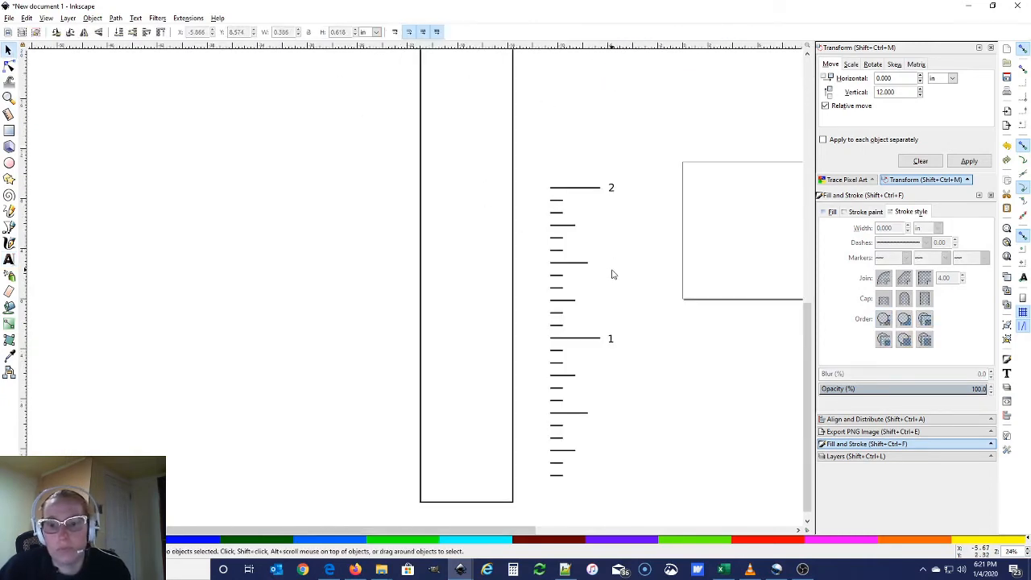
Select the ticks from mark 2 down to mark 1 and move them up 12 in repeatedly
drag(536, 173, 607, 493)
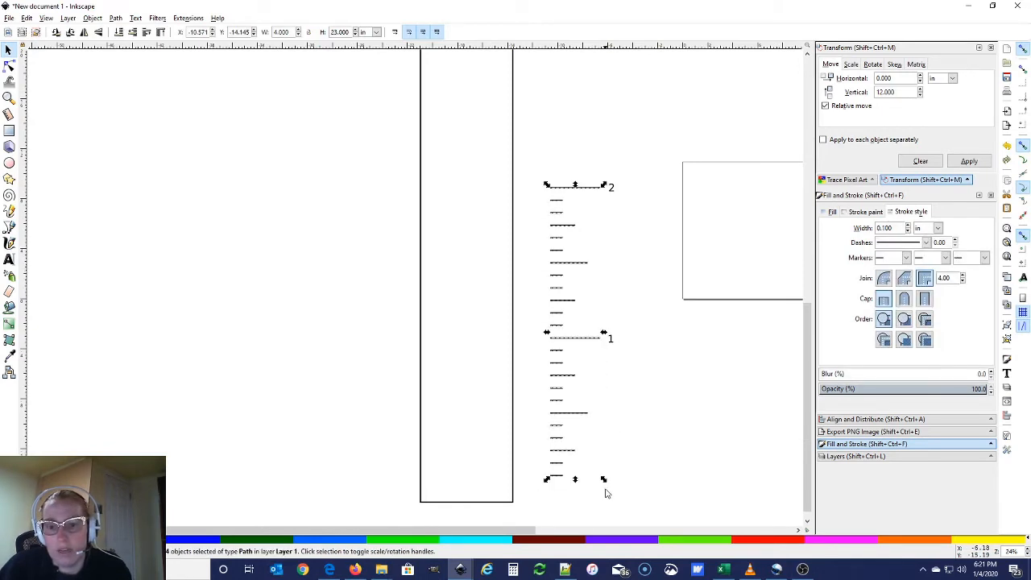
drag(534, 153, 608, 338)
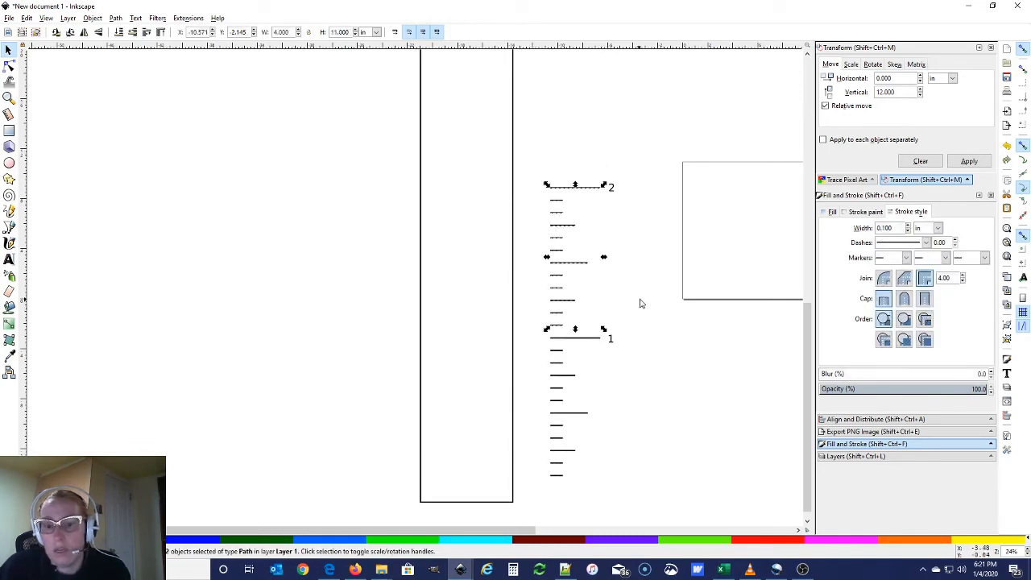
click(968, 162)
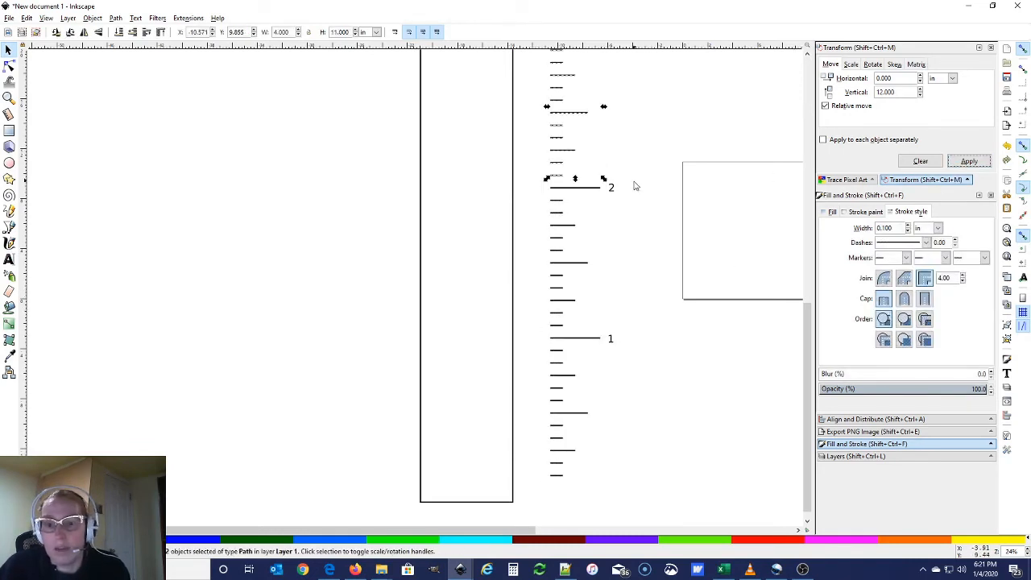
scroll(634, 186, up, 3)
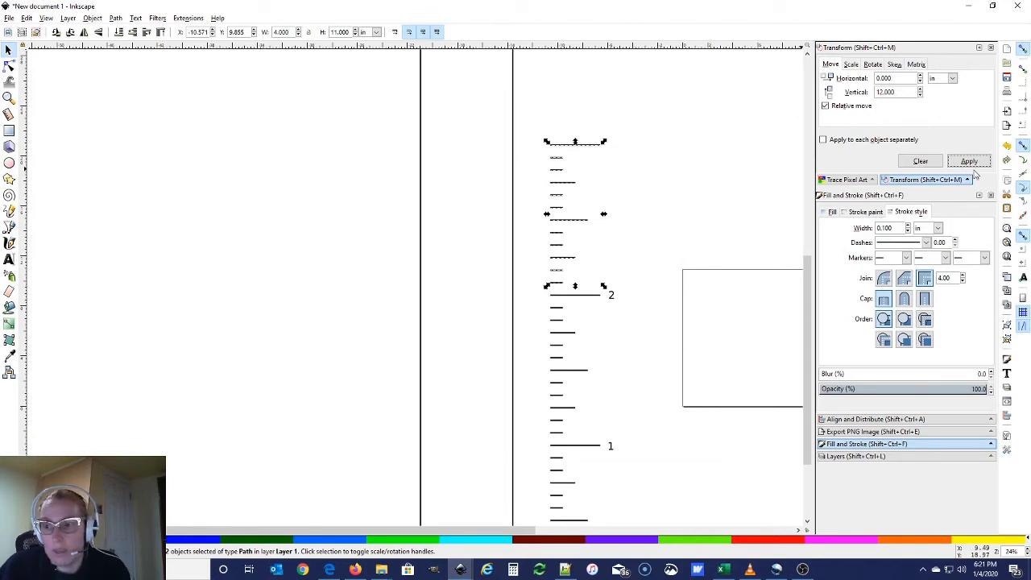
key(Return)
scroll(691, 177, up, 5)
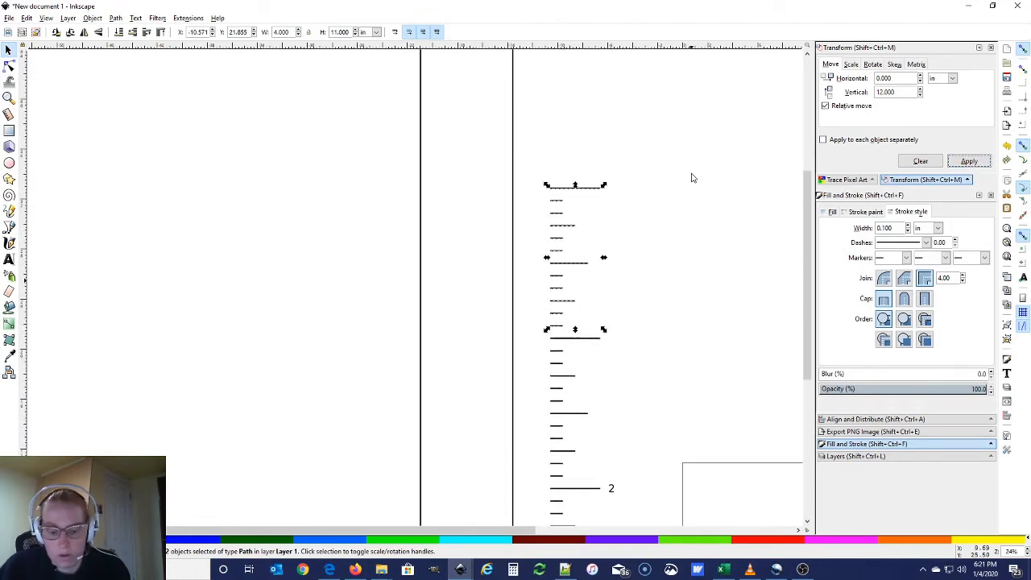
click(969, 162)
scroll(654, 226, up, 5)
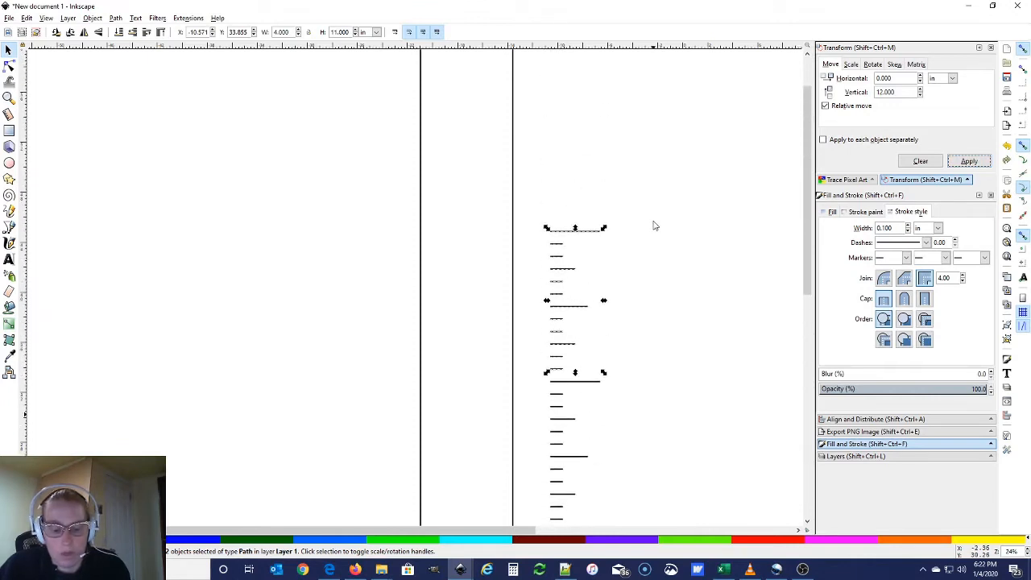
scroll(654, 226, down, 7)
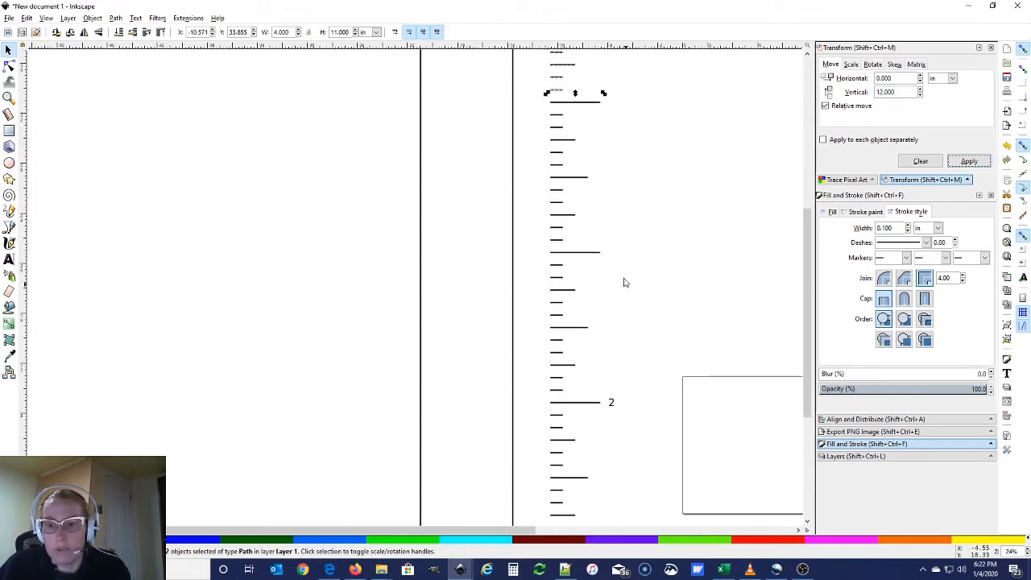
scroll(636, 117, up, 4)
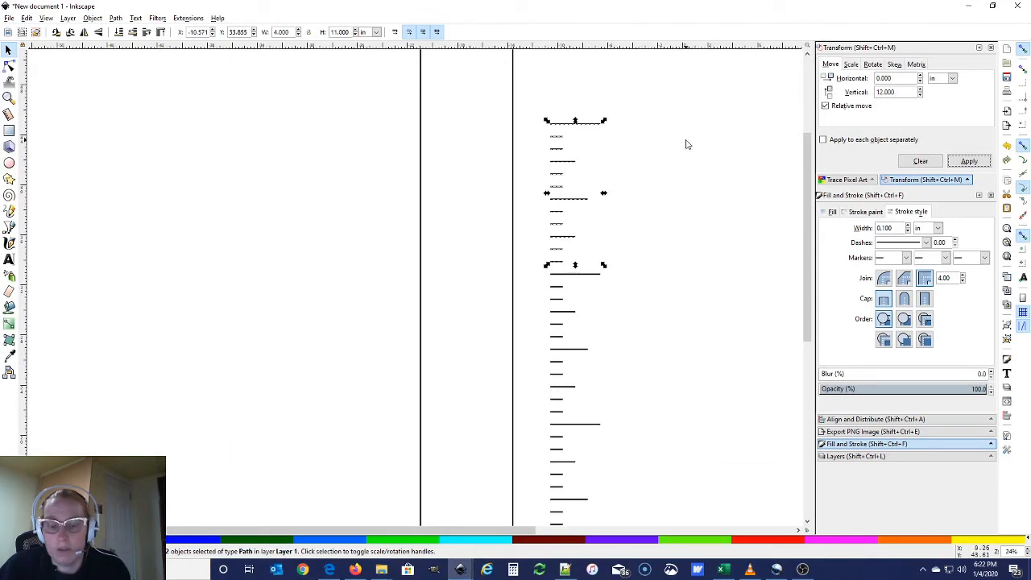
click(969, 161)
scroll(677, 204, down, 1)
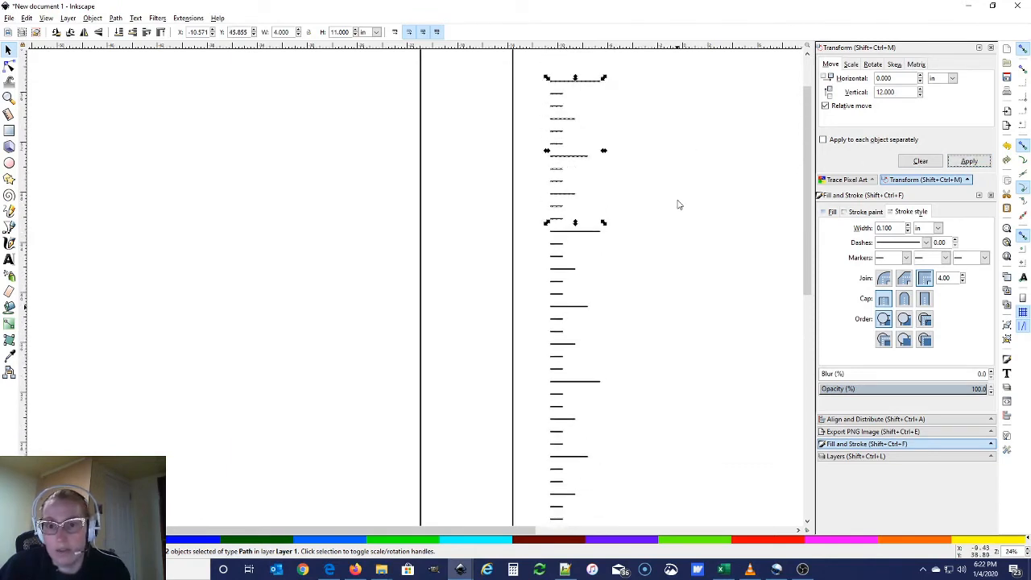
scroll(678, 205, up, 3)
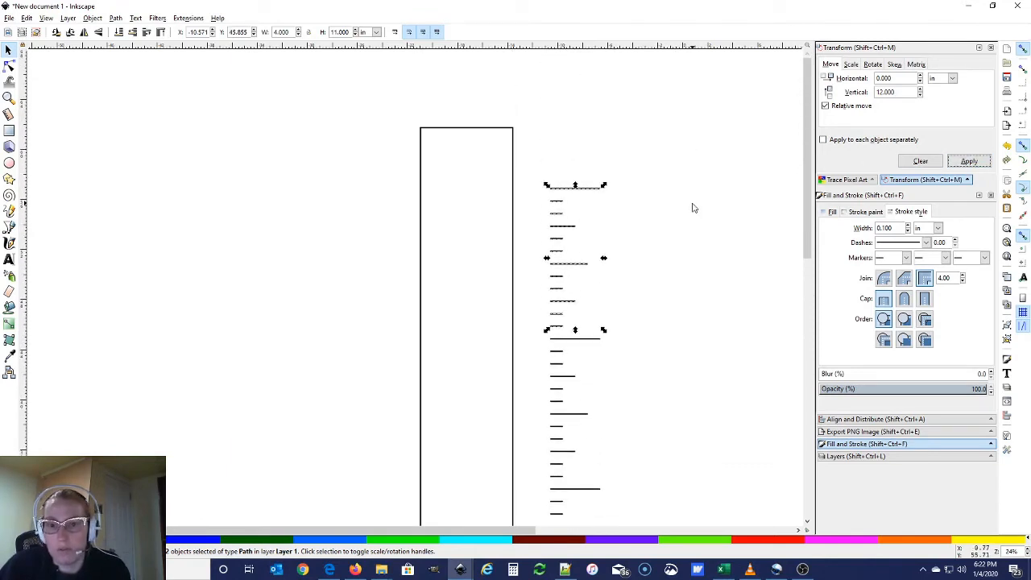
click(969, 162)
Delete the surplus tick marks at the very top of the column
click(681, 196)
scroll(681, 196, up, 4)
drag(527, 151, 606, 260)
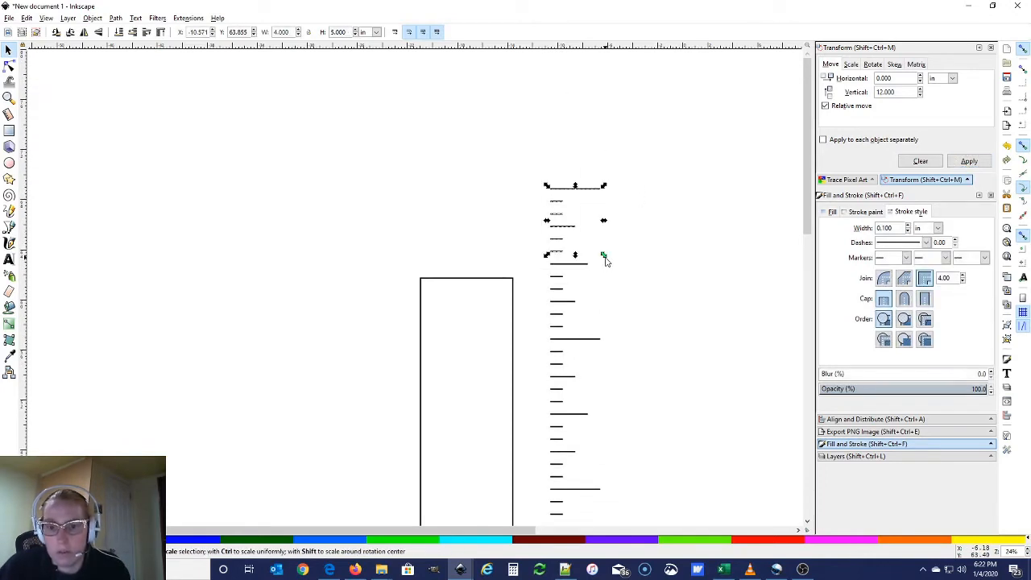
key(Delete)
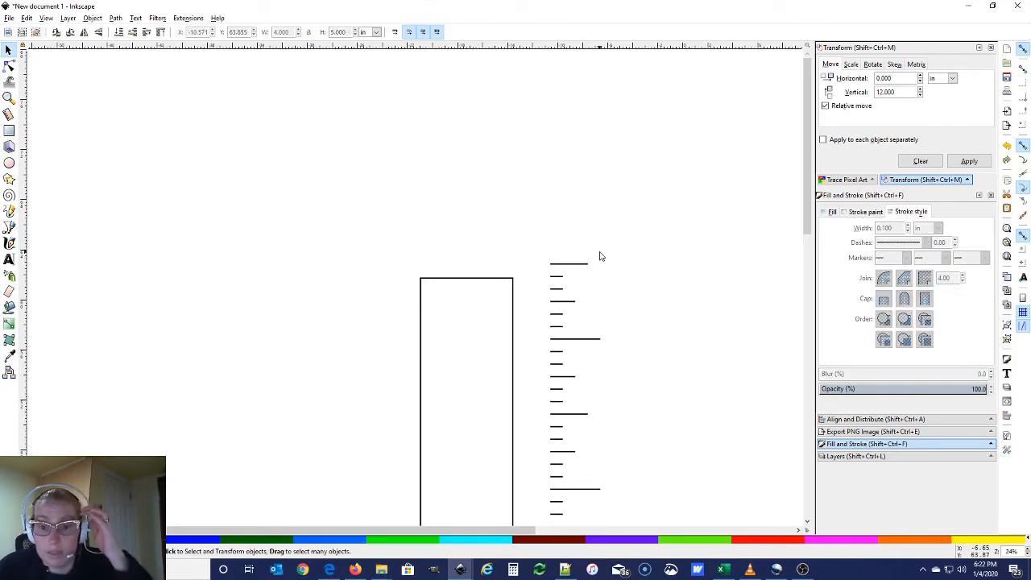
Zoom out to the whole 78 in ruler and rubber-band select every tick mark
scroll(625, 325, down, 10)
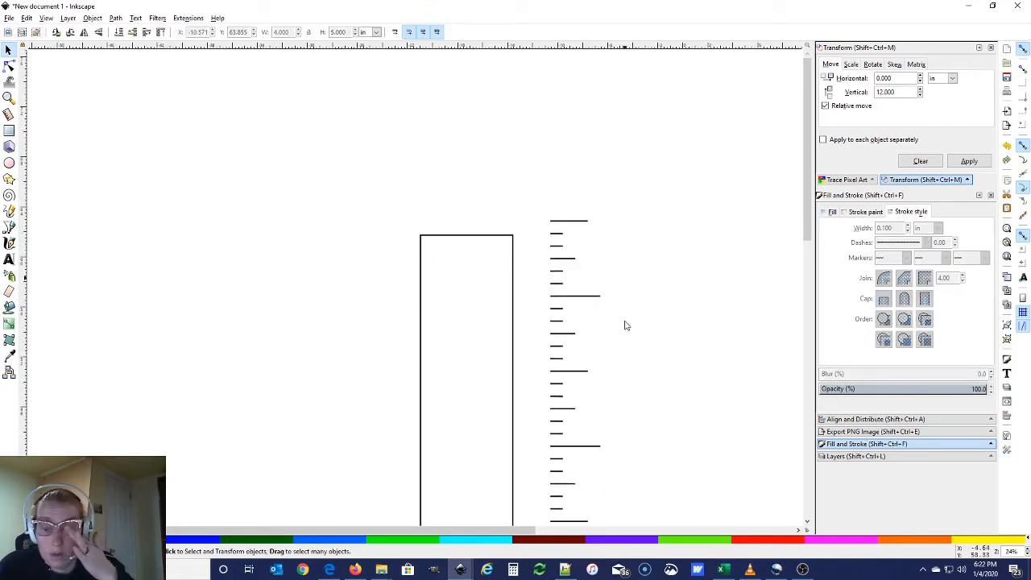
scroll(626, 325, down, 8)
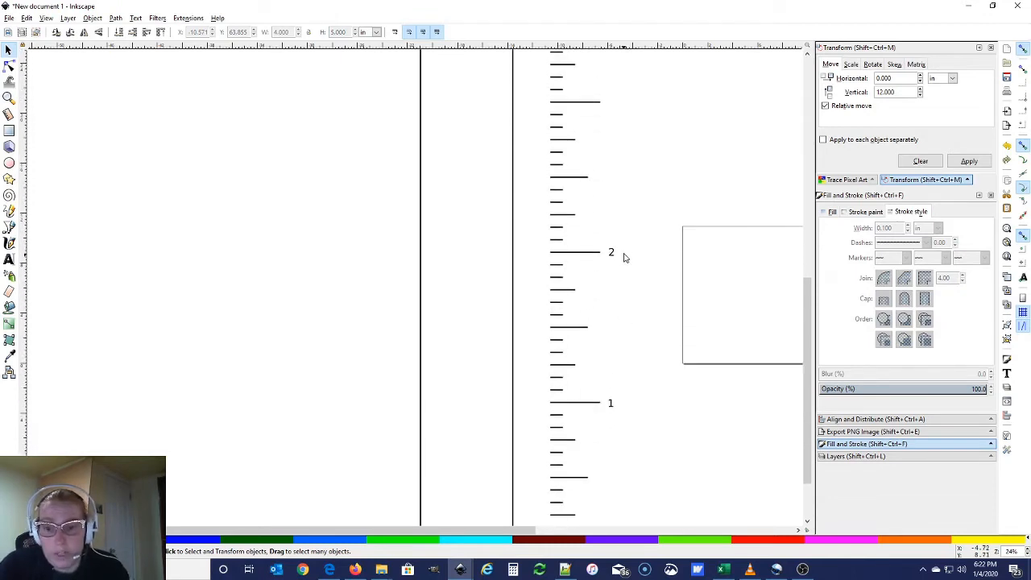
scroll(625, 322, up, 2)
scroll(626, 320, down, 1)
scroll(625, 319, down, 1)
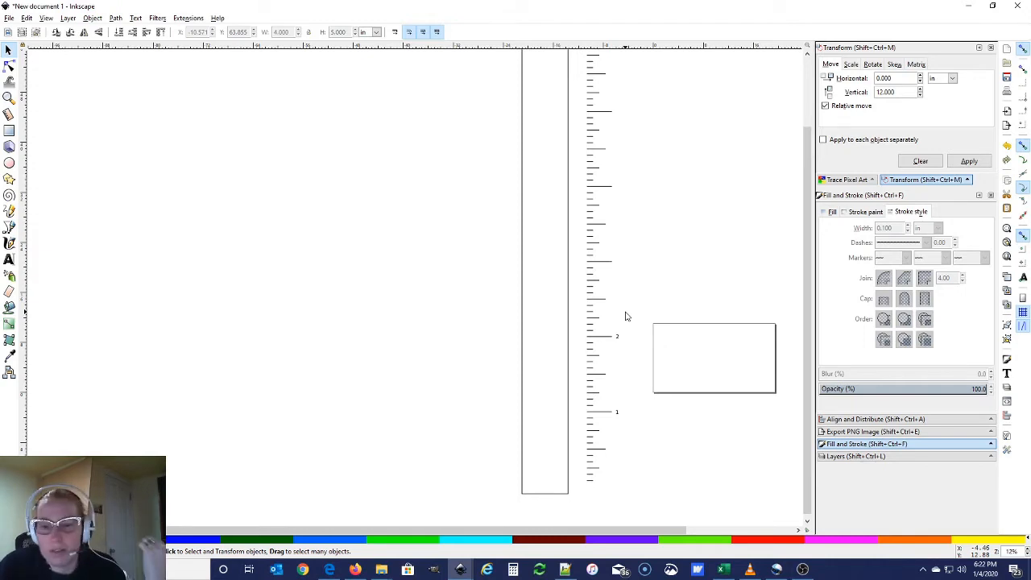
scroll(626, 316, up, 3)
scroll(626, 315, down, 3)
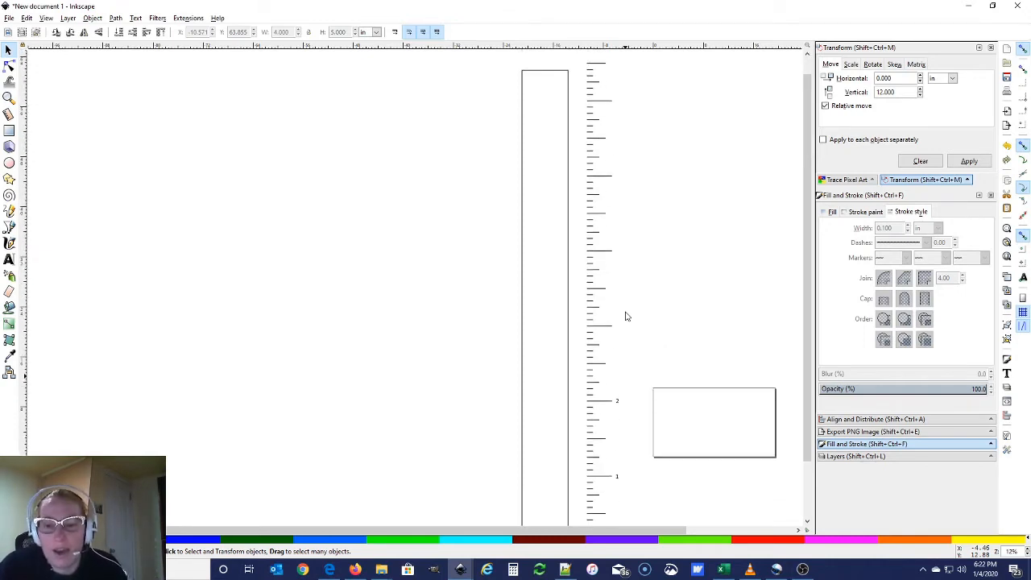
scroll(626, 316, down, 2)
scroll(626, 316, up, 2)
scroll(625, 315, down, 1)
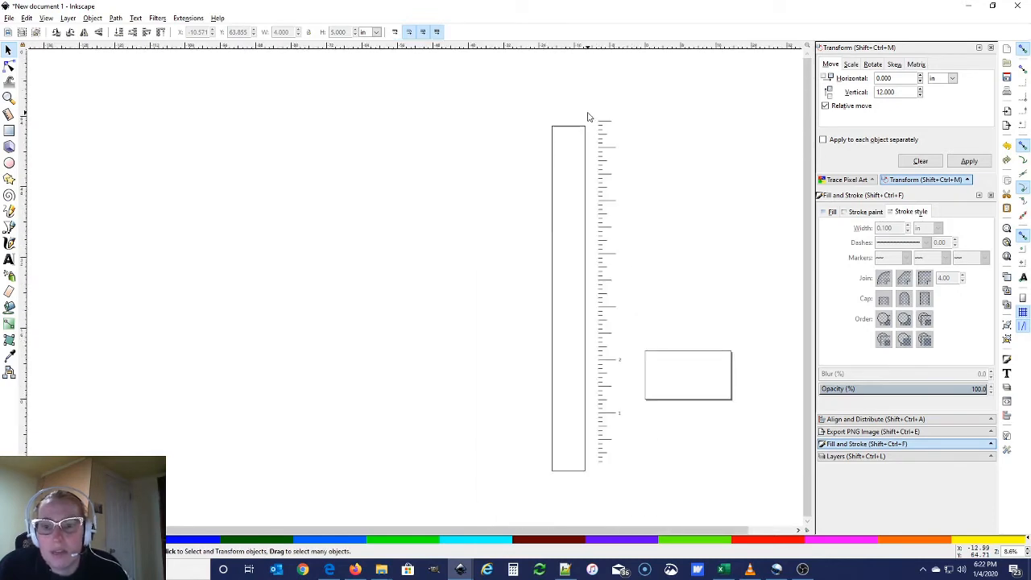
drag(588, 117, 619, 479)
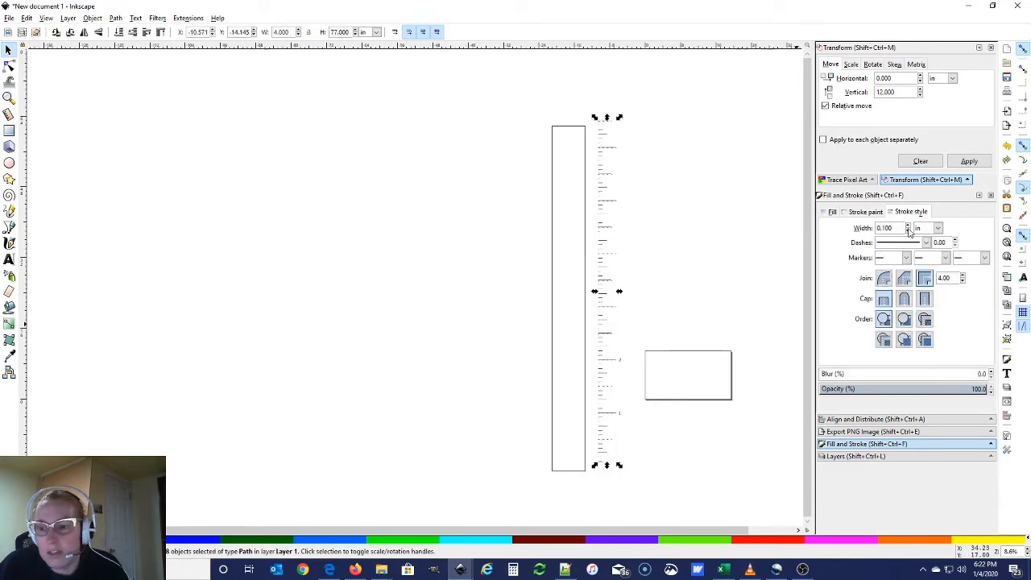
Centre the ticks on a common vertical axis and move them into the ruler rectangle
click(875, 419)
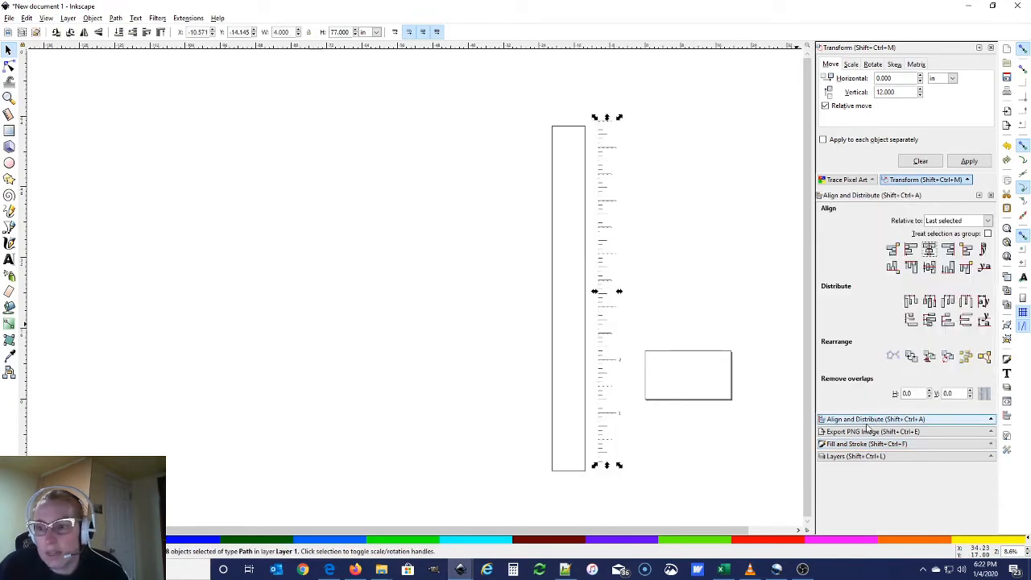
click(929, 249)
drag(601, 218, 564, 224)
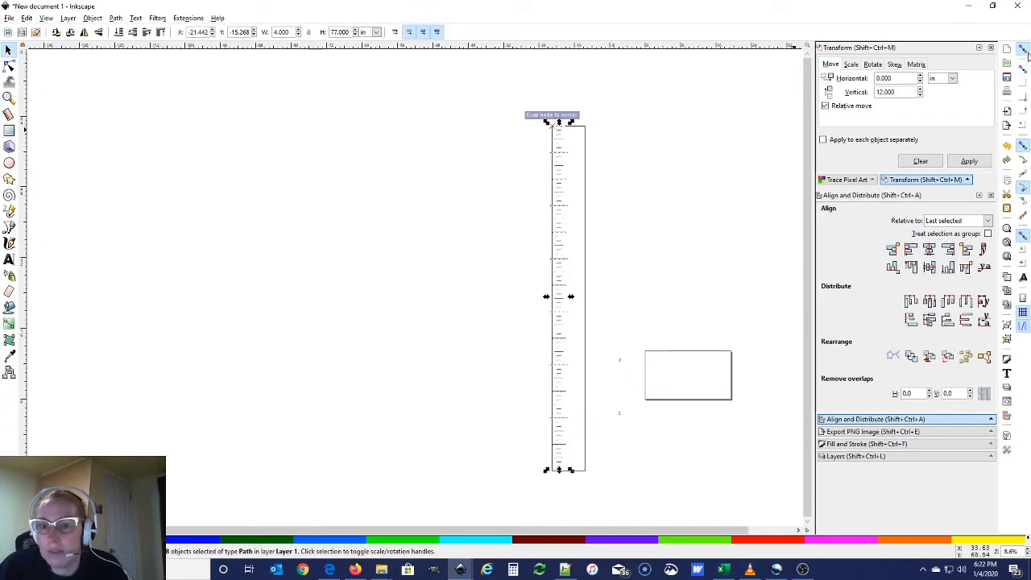
drag(563, 265, 572, 264)
click(593, 254)
drag(538, 101, 619, 498)
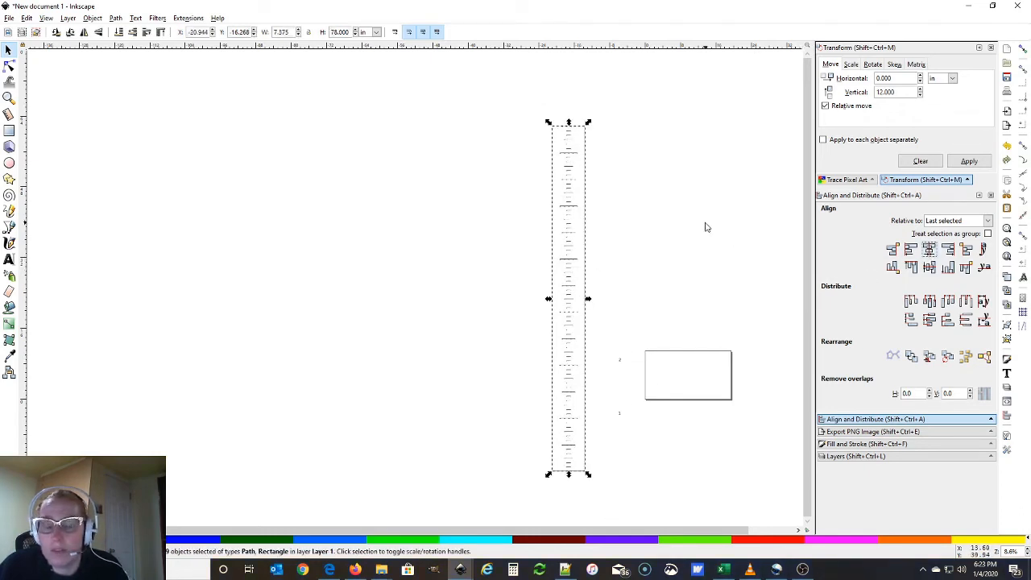
ctrl+scroll(670, 254, up, 2)
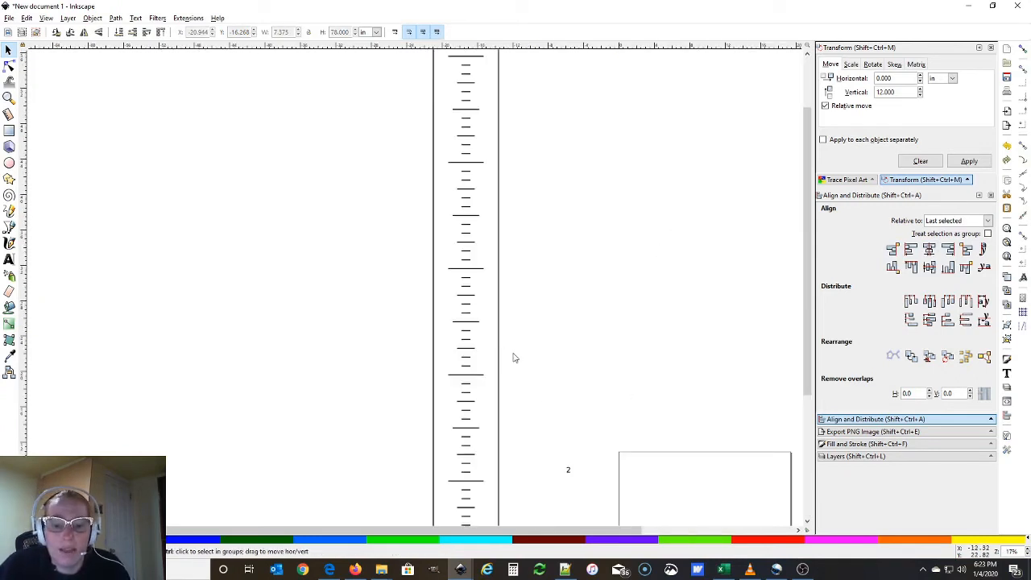
Drag the 1 and 2 labels beside their long foot ticks on the ruler
scroll(548, 435, down, 3)
drag(568, 470, 494, 475)
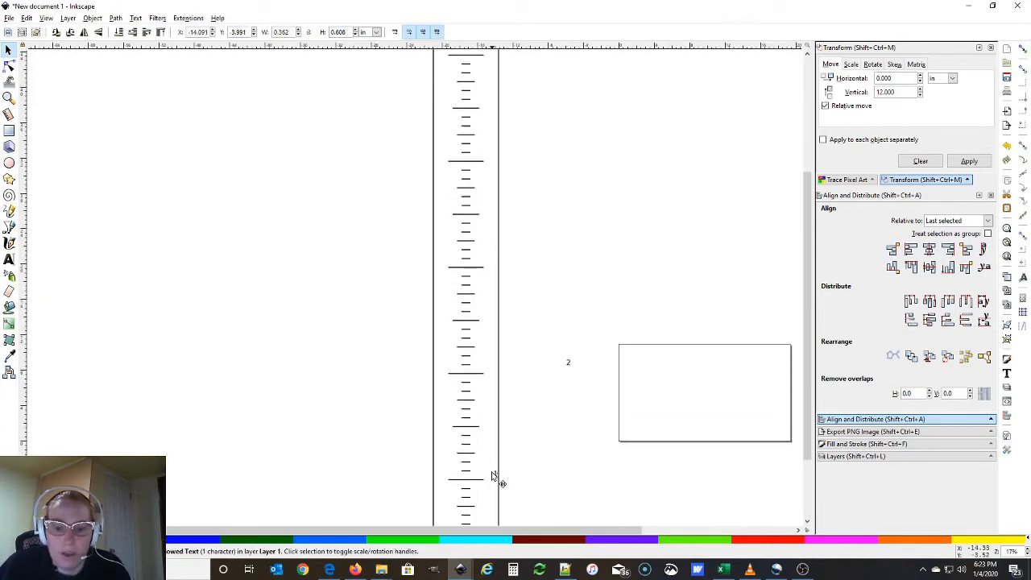
click(525, 418)
drag(568, 364, 489, 376)
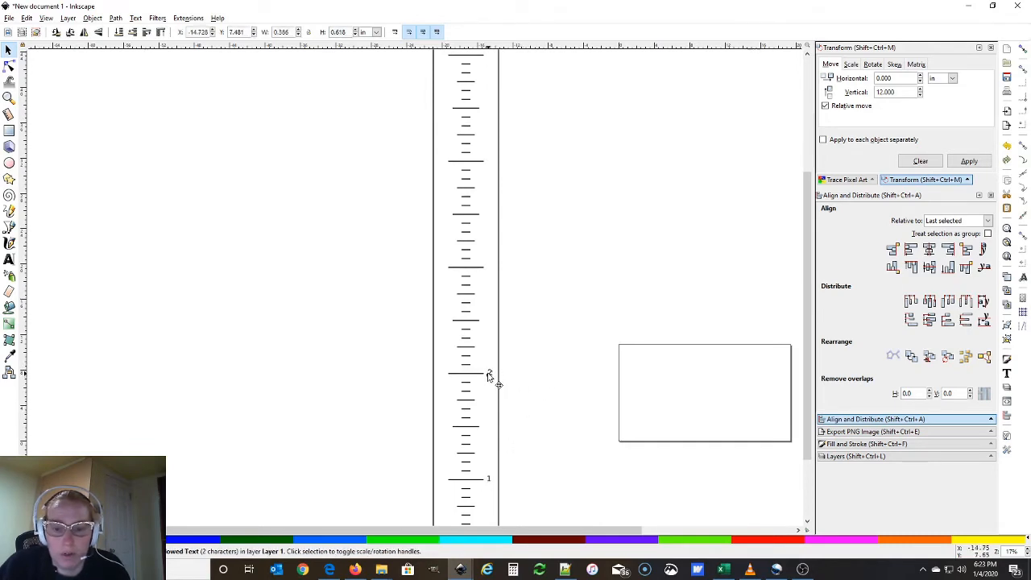
click(491, 404)
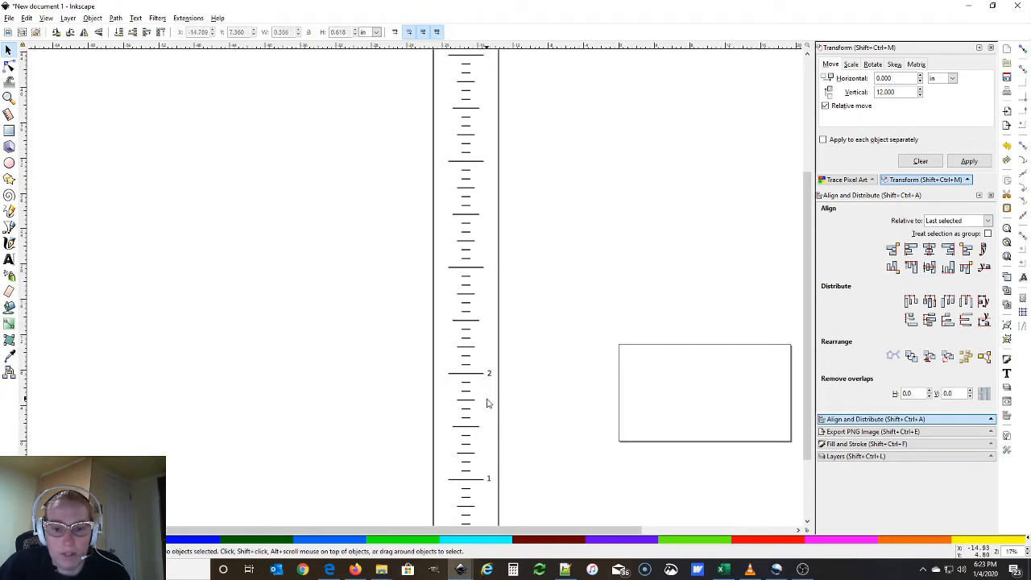
scroll(510, 405, down, 2)
scroll(510, 406, down, 2)
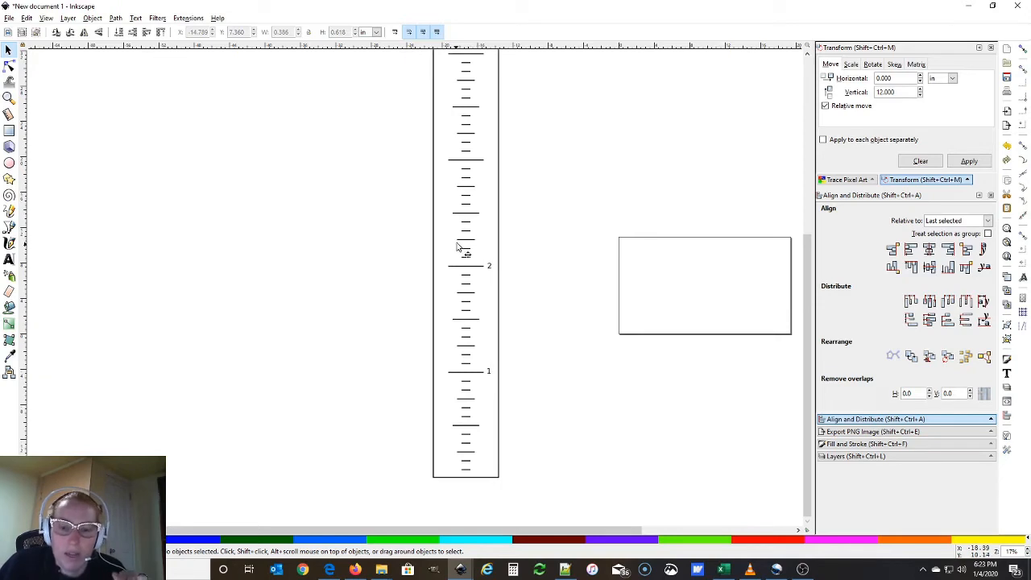
drag(479, 490, 462, 74)
Select the ticks with the ruler rectangle and align their left edges
scroll(362, 100, up, 3)
scroll(362, 103, up, 2)
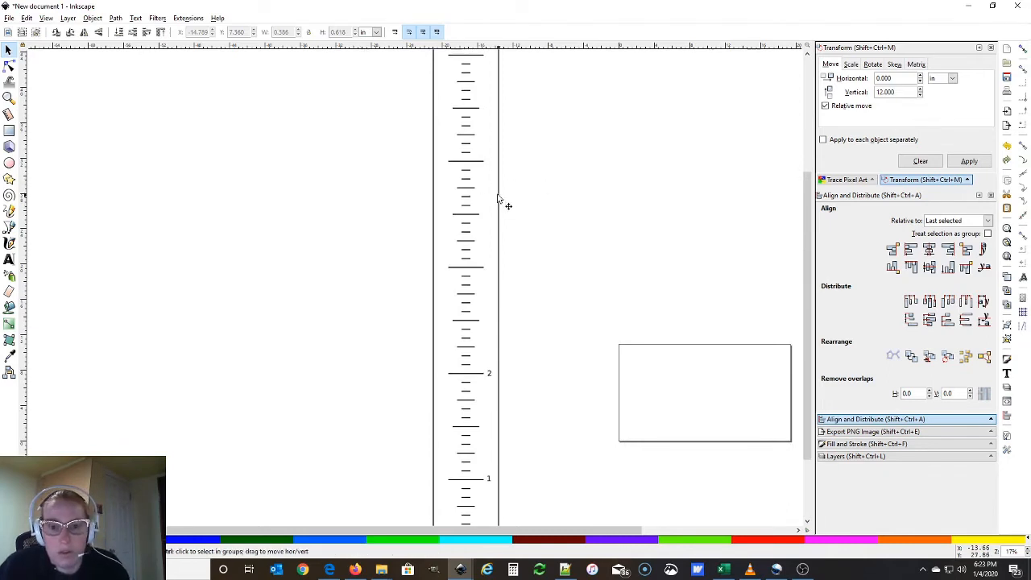
scroll(504, 211, down, 2)
scroll(484, 133, up, 2)
drag(460, 120, 497, 500)
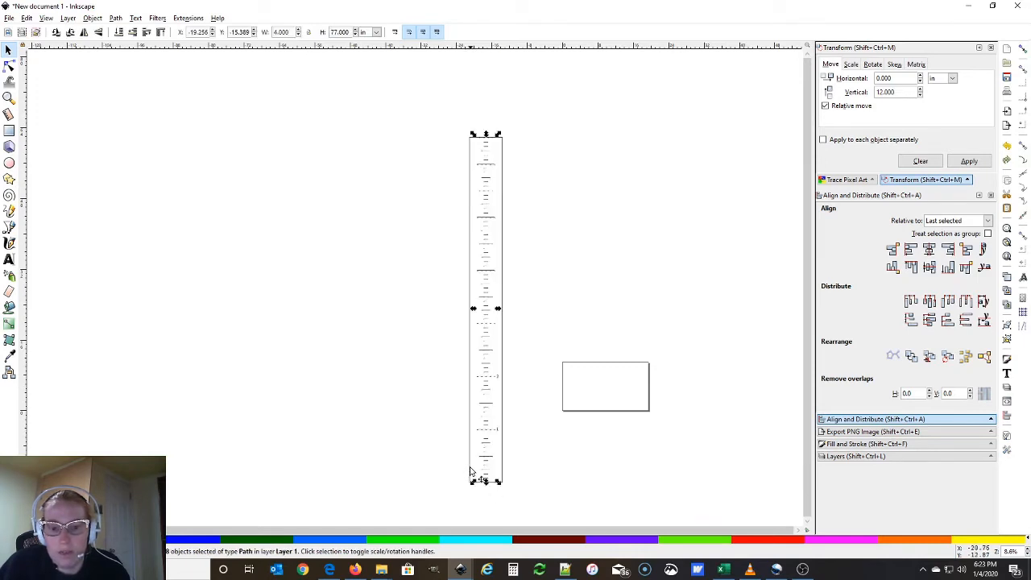
shift+click(472, 476)
click(911, 250)
click(623, 228)
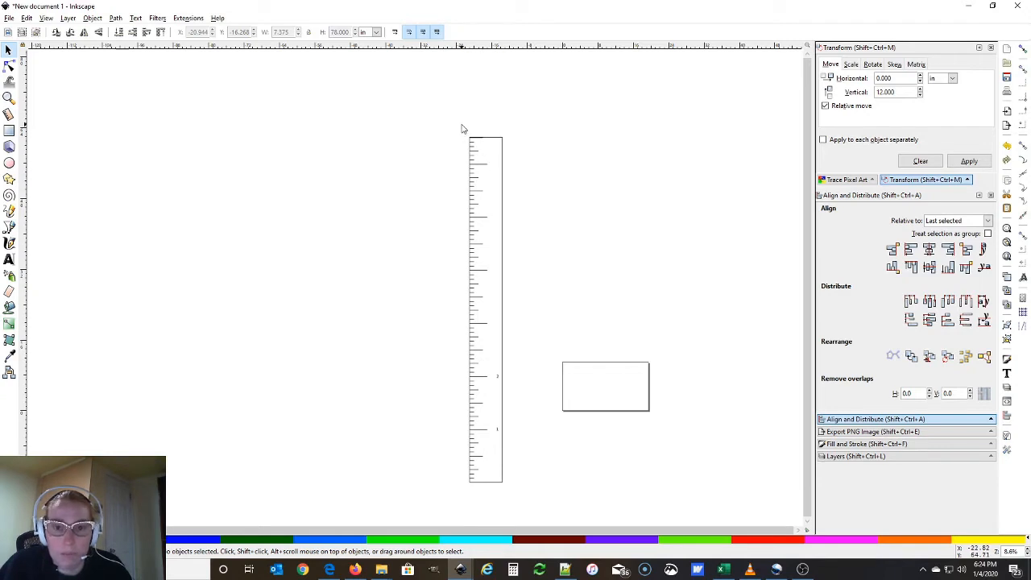
drag(464, 129, 491, 496)
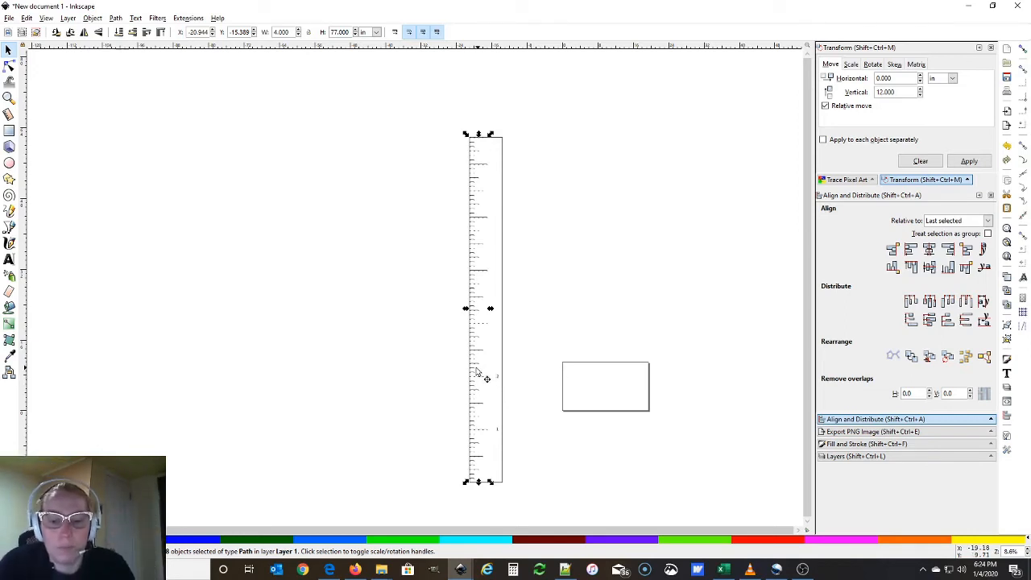
click(436, 348)
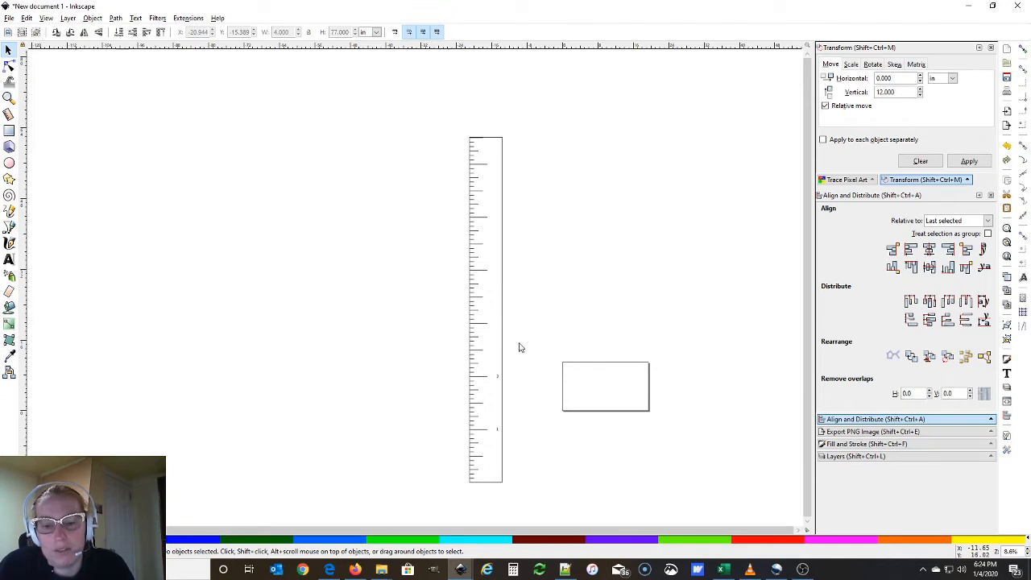
Undo and redo the left alignment, then delete the surplus ticks at the bottom
ctrl+scroll(525, 370, up, 2)
scroll(490, 363, down, 3)
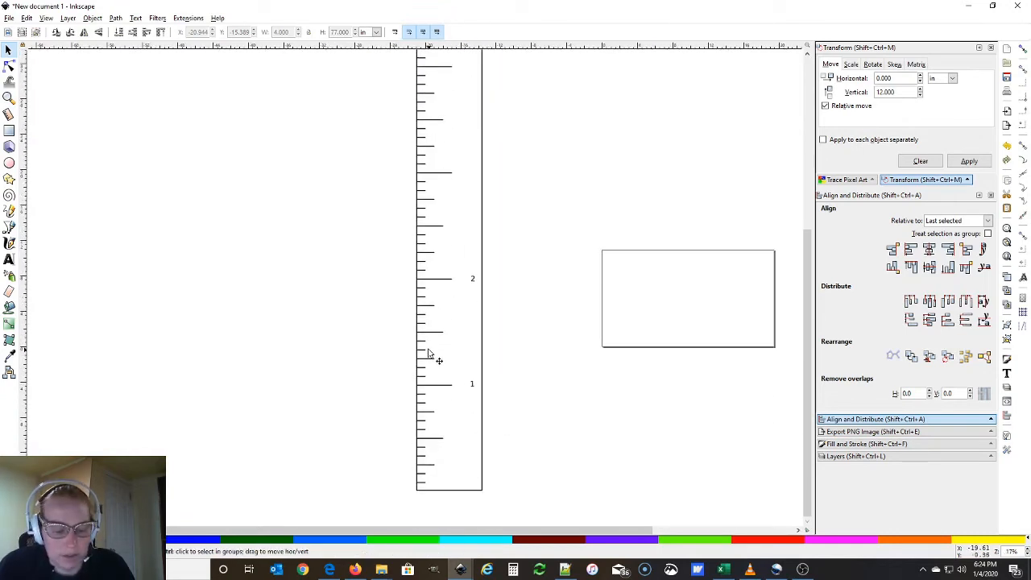
key(ctrl+z)
key(ctrl+z)
key(ctrl+z)
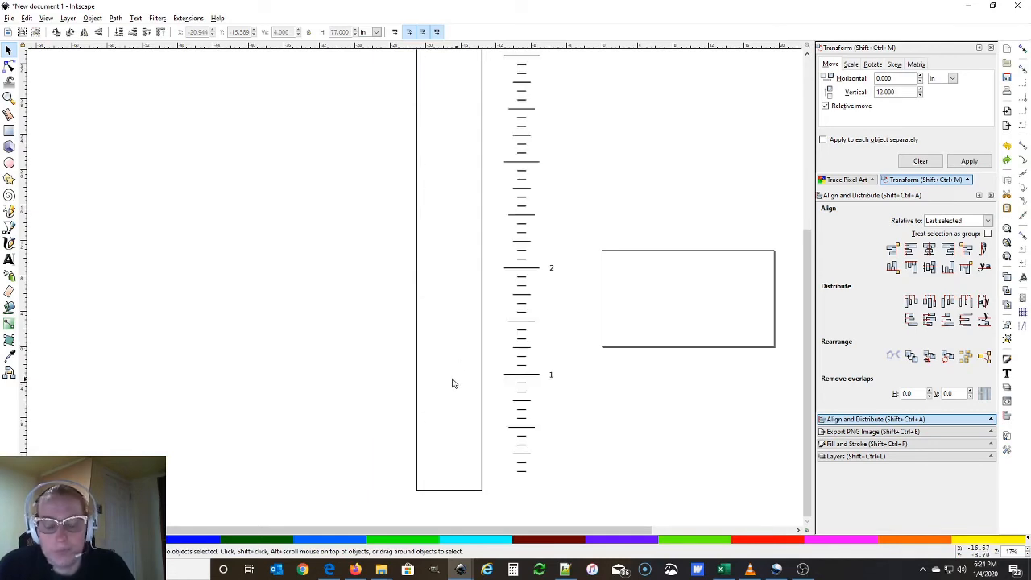
key(ctrl+z)
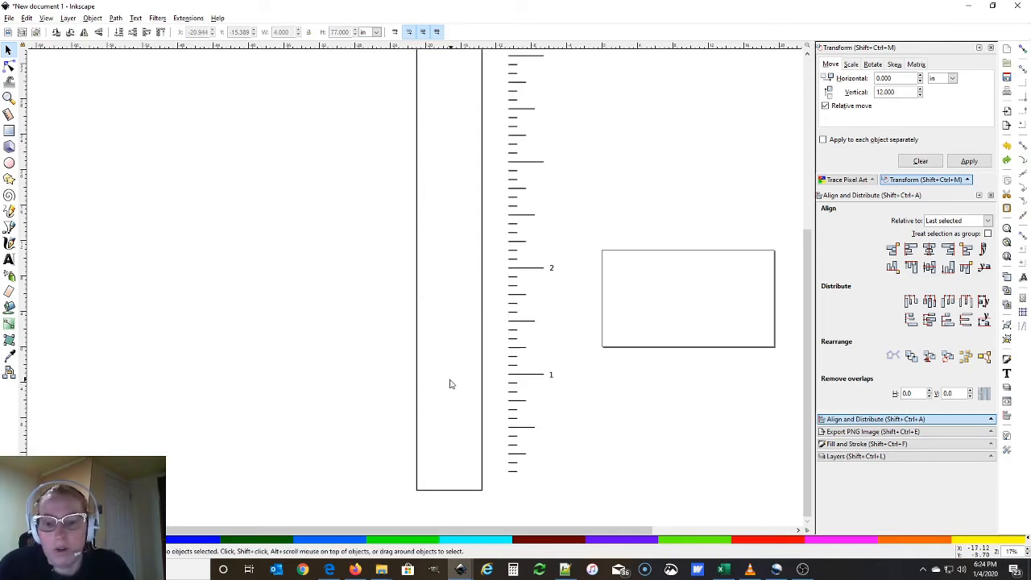
scroll(538, 387, up, 6)
scroll(540, 387, down, 5)
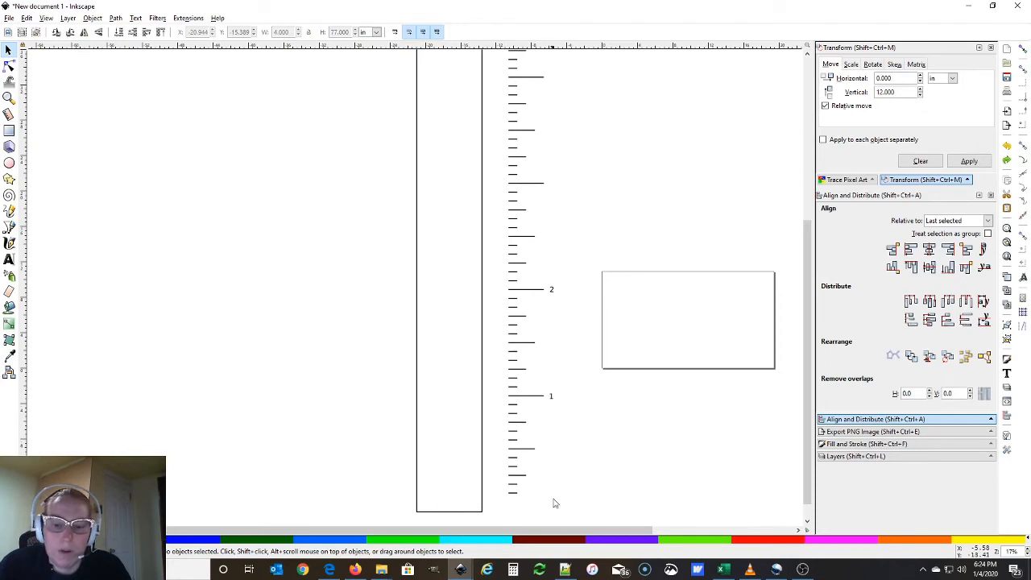
drag(555, 513, 493, 449)
key(Delete)
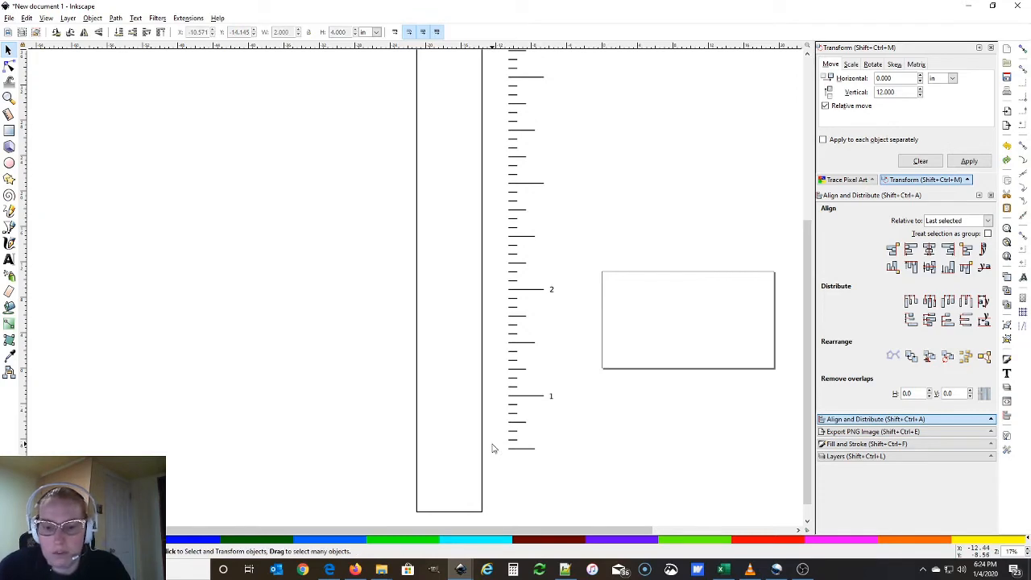
click(523, 449)
key(Delete)
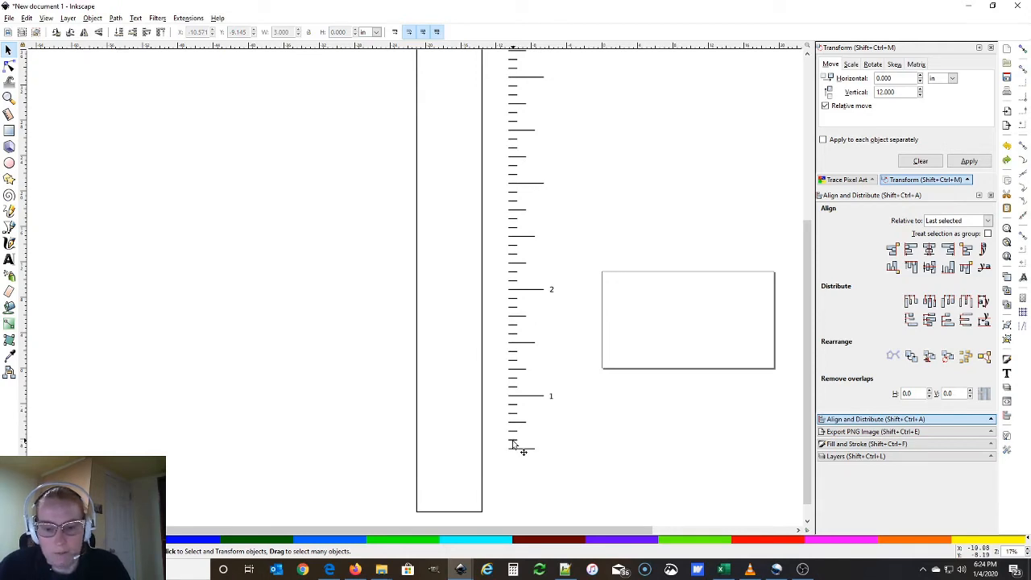
Select the ticks and number labels together with the tall ruler rectangle
drag(576, 481, 442, 225)
scroll(550, 254, down, 1)
shift+click(465, 158)
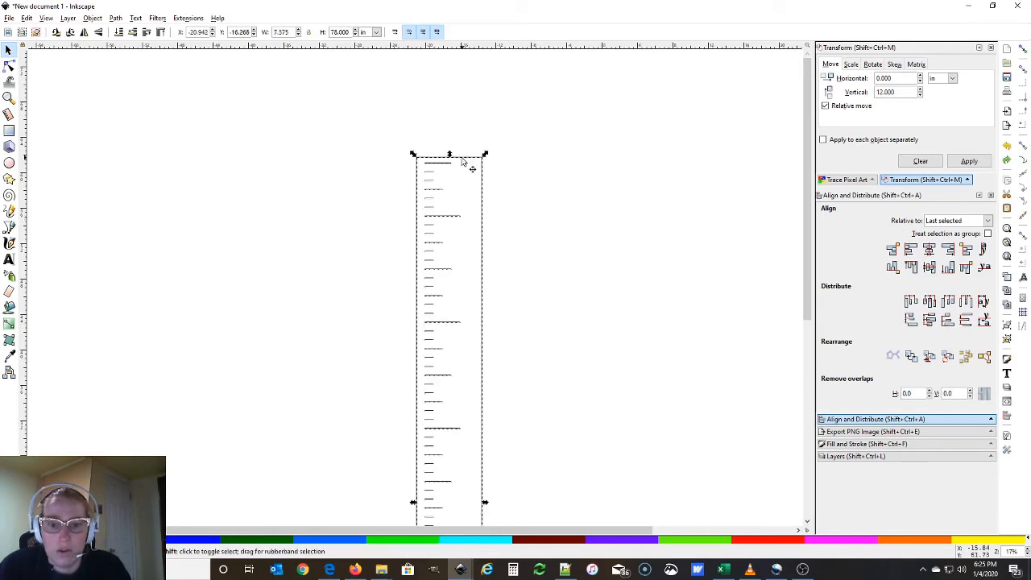
Align the tick marks to the rectangle's left edge
click(910, 249)
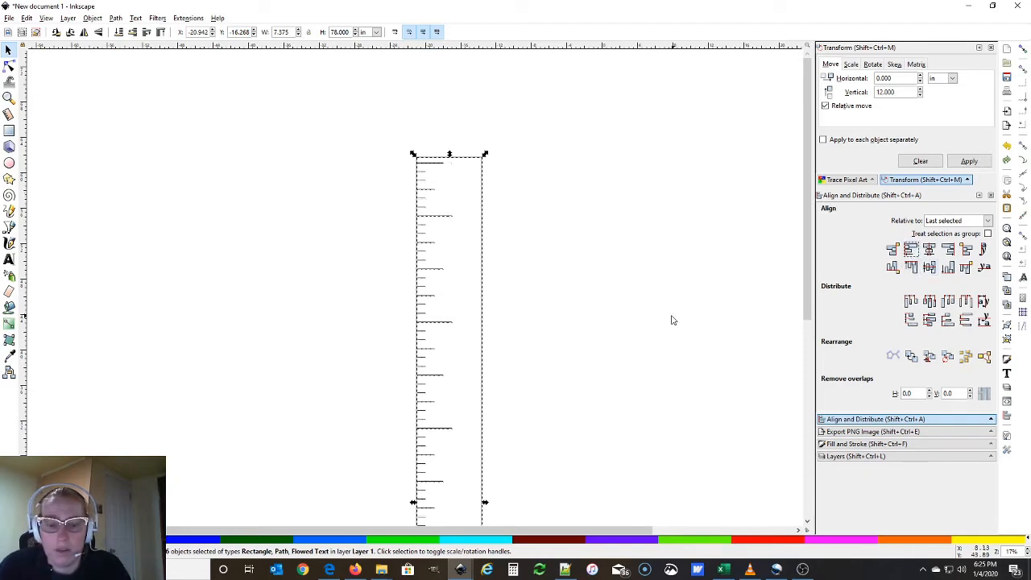
scroll(517, 408, down, 1)
scroll(517, 407, down, 7)
click(516, 408)
click(419, 362)
click(386, 362)
scroll(385, 362, up, 5)
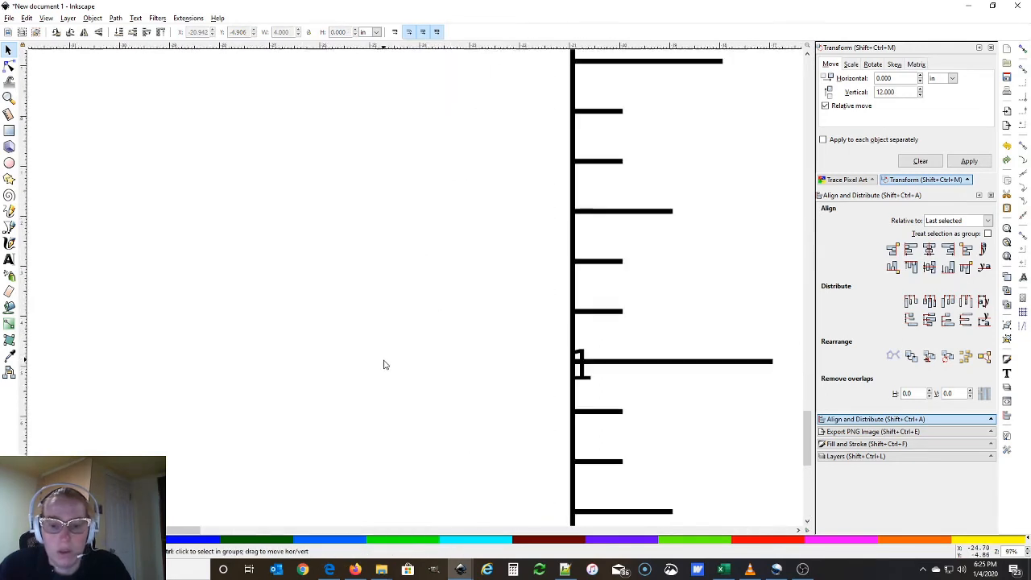
Move the 1 and 2 labels to the ends of their long ticks
drag(586, 377, 788, 386)
scroll(789, 387, down, 3)
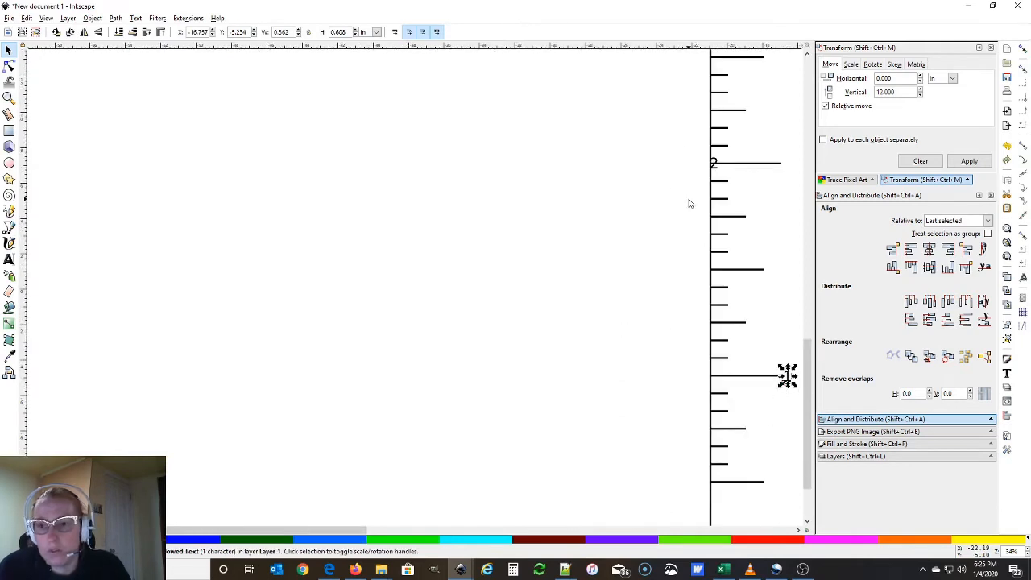
click(715, 168)
drag(716, 167, 793, 163)
scroll(771, 239, down, 1)
drag(415, 531, 556, 532)
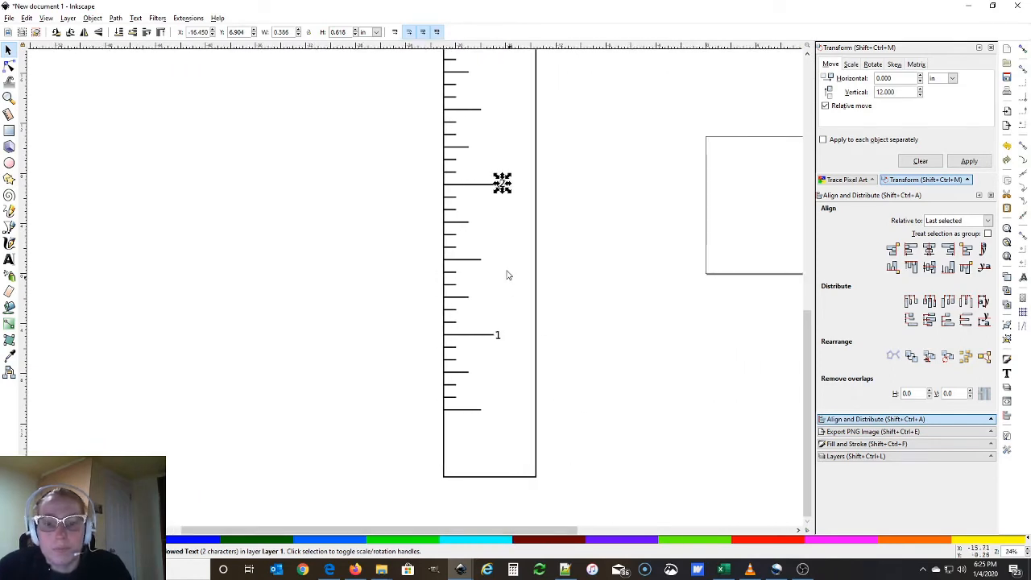
scroll(500, 291, up, 3)
scroll(566, 291, down, 4)
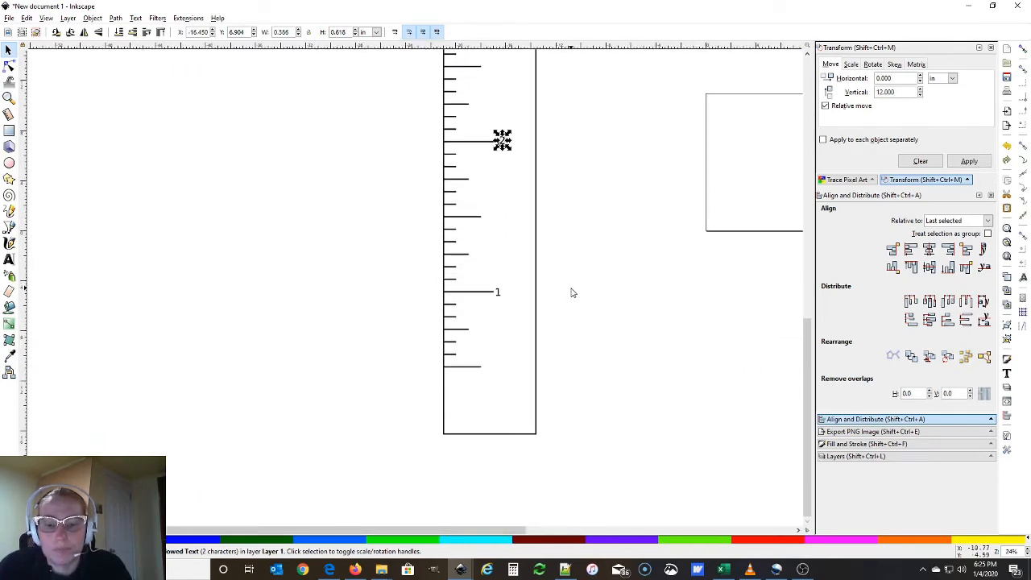
scroll(572, 292, up, 4)
scroll(571, 290, down, 3)
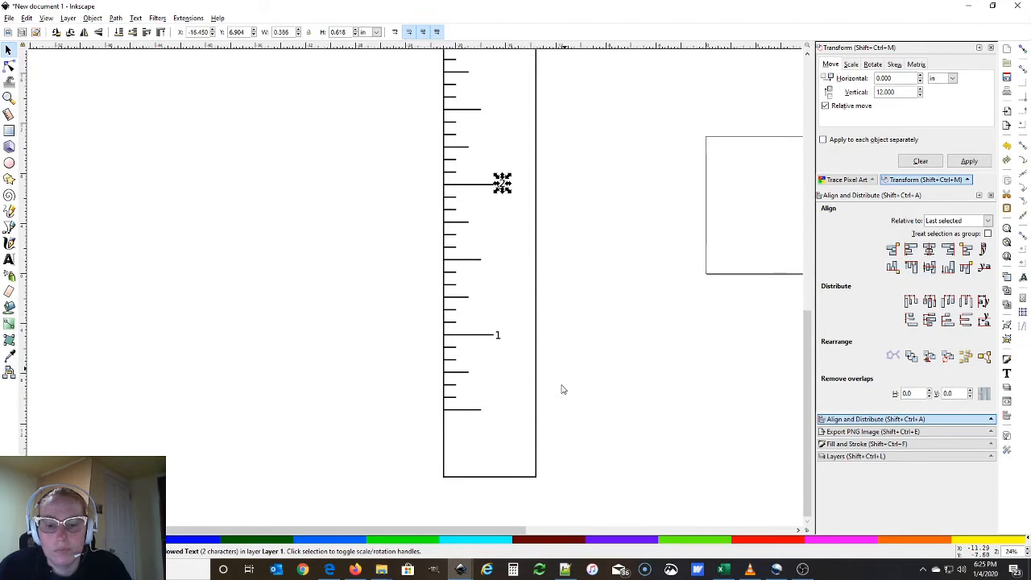
Move the lower tick marks and labels down toward the ruler's bottom
click(502, 430)
drag(503, 426, 440, 191)
scroll(443, 190, down, 10)
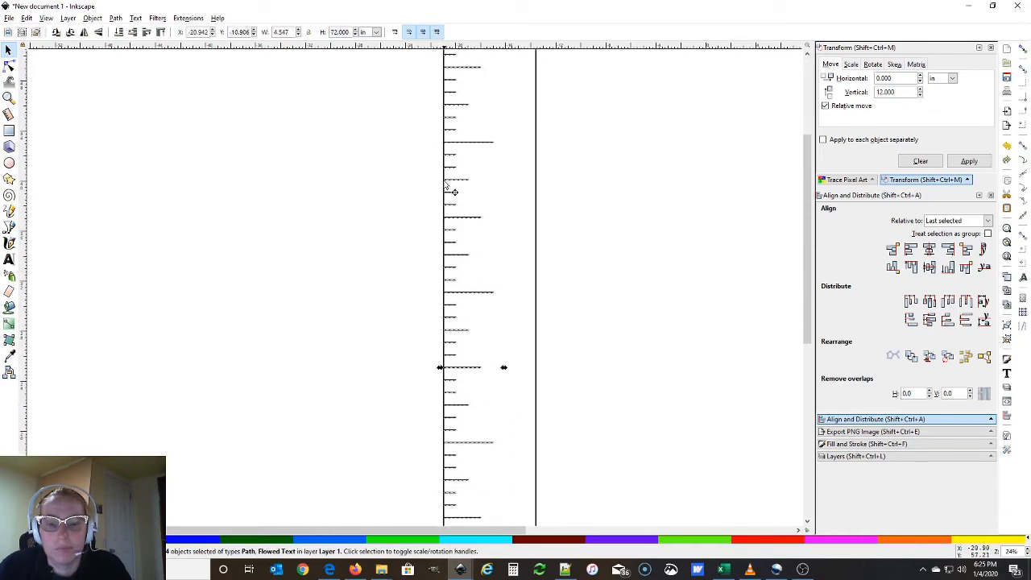
scroll(448, 187, down, 6)
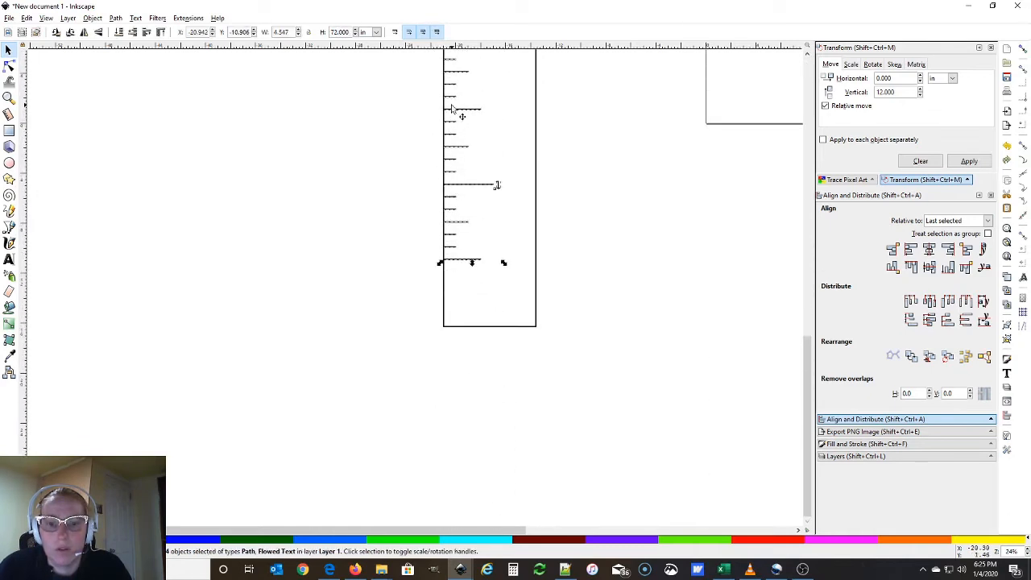
drag(451, 115, 451, 175)
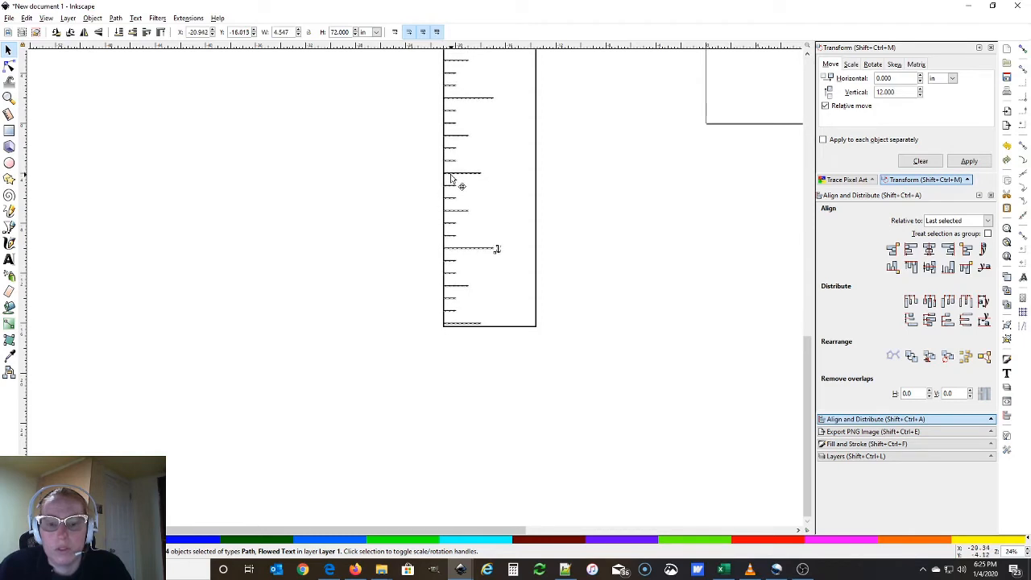
Delete the stray tick at the ruler's base and nudge the scale slightly lower
click(414, 279)
click(461, 324)
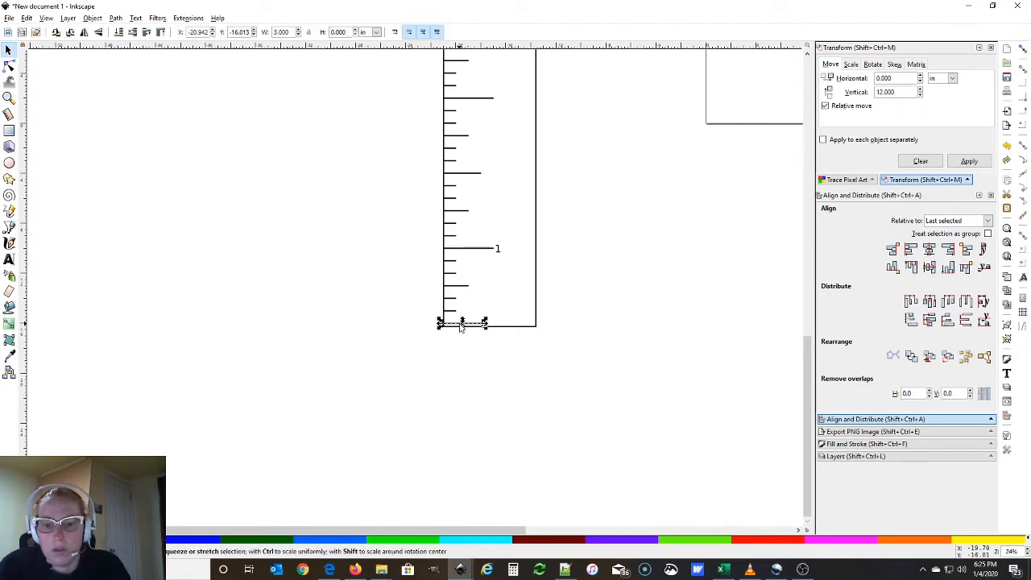
key(Delete)
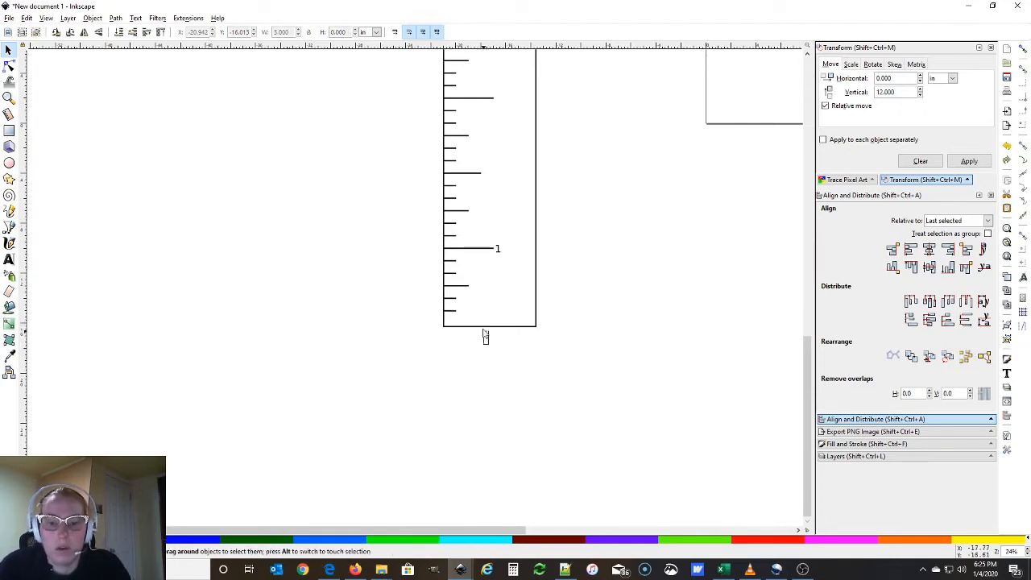
drag(520, 372, 404, 483)
scroll(407, 347, down, 10)
scroll(407, 290, down, 15)
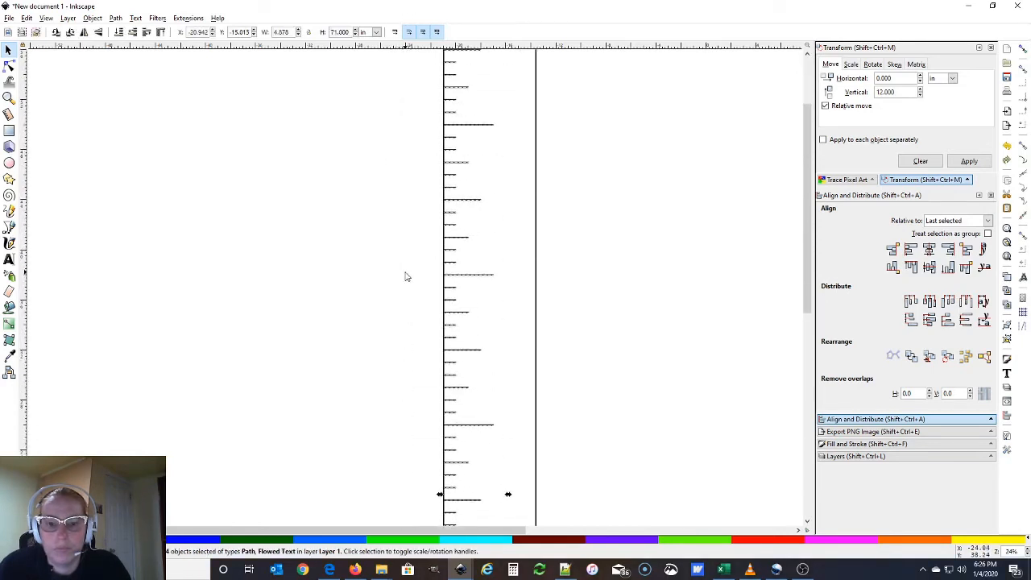
scroll(405, 271, down, 3)
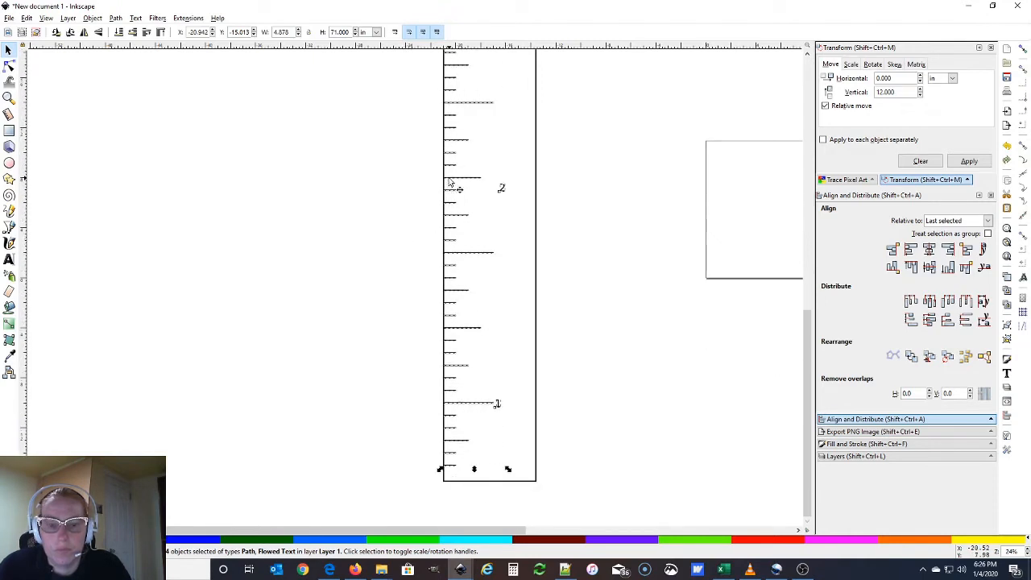
drag(449, 182, 448, 189)
Realign all tick marks with the ruler rectangle
click(472, 513)
drag(501, 512, 406, 166)
scroll(417, 145, down, 4)
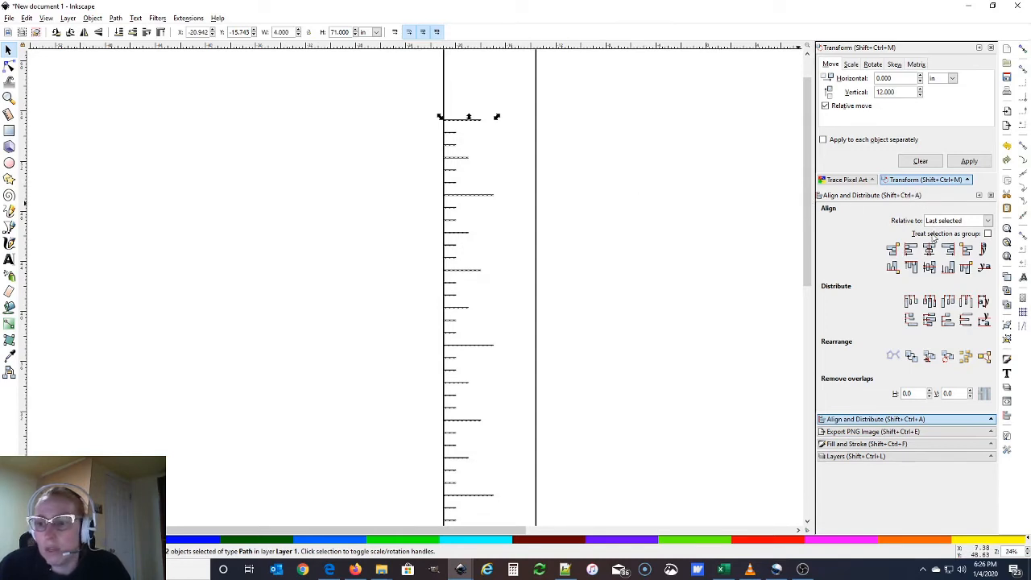
shift+click(538, 115)
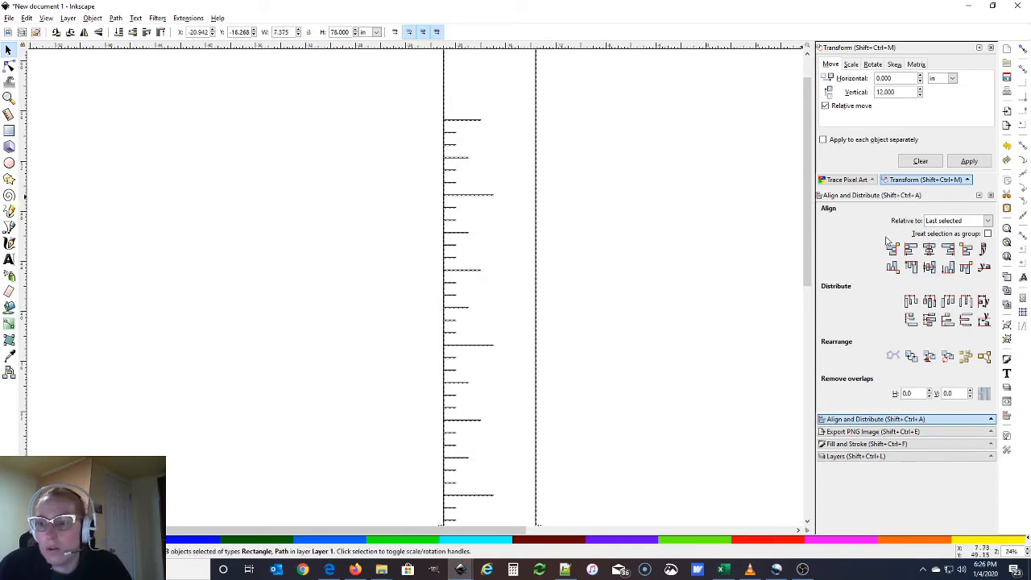
click(912, 251)
click(610, 257)
scroll(610, 257, down, 5)
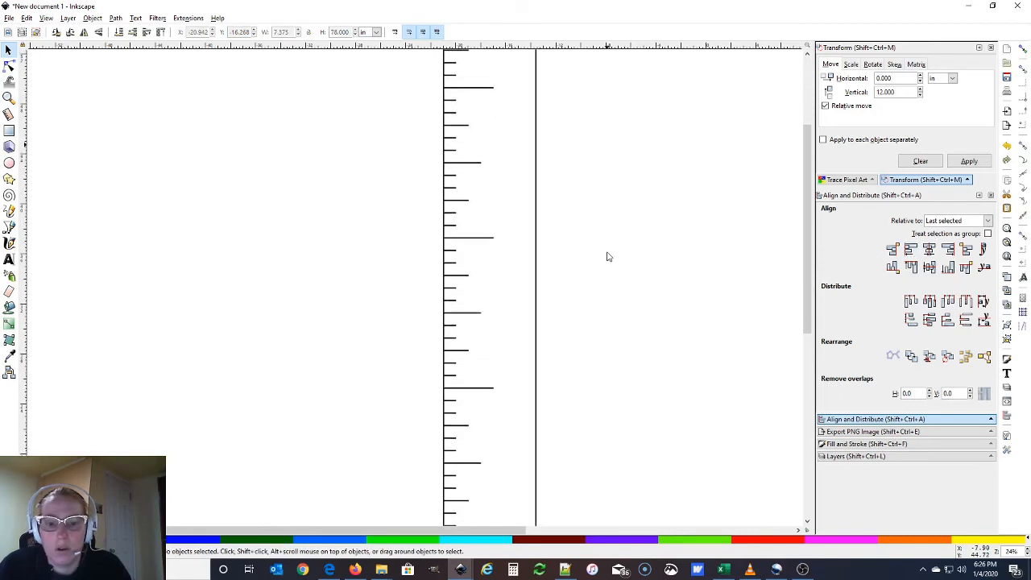
scroll(609, 257, down, 5)
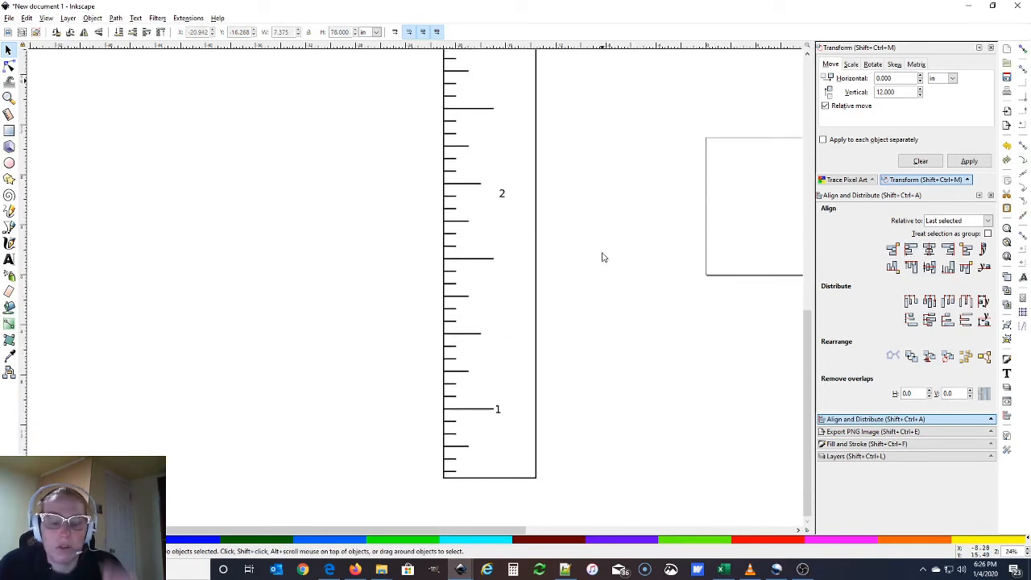
scroll(602, 257, down, 2)
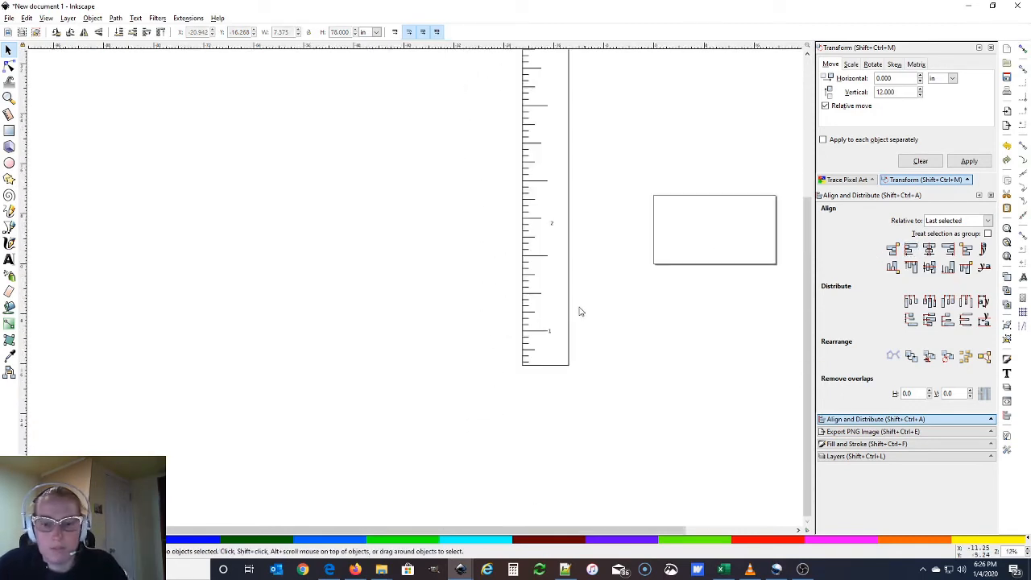
click(523, 369)
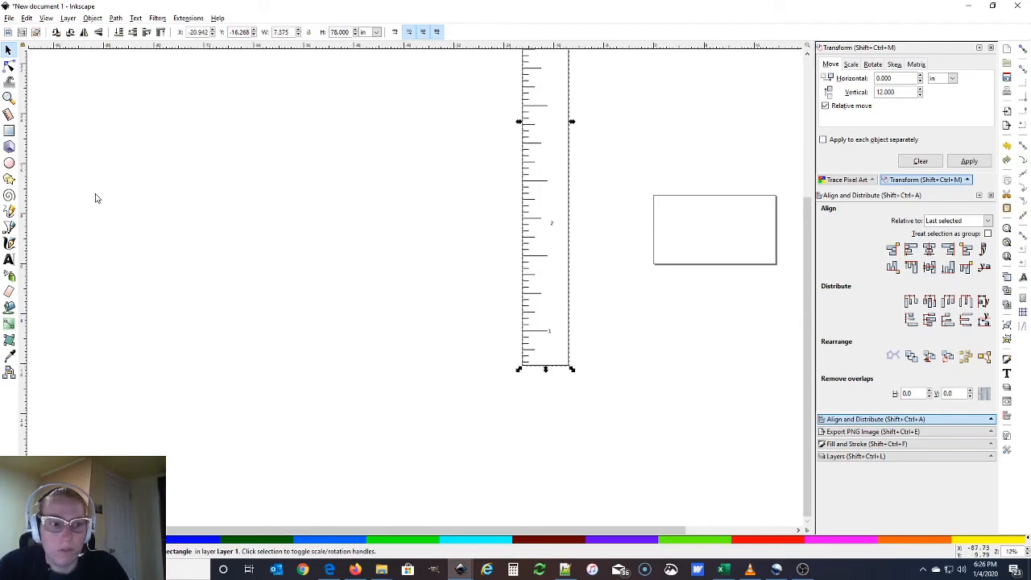
click(112, 232)
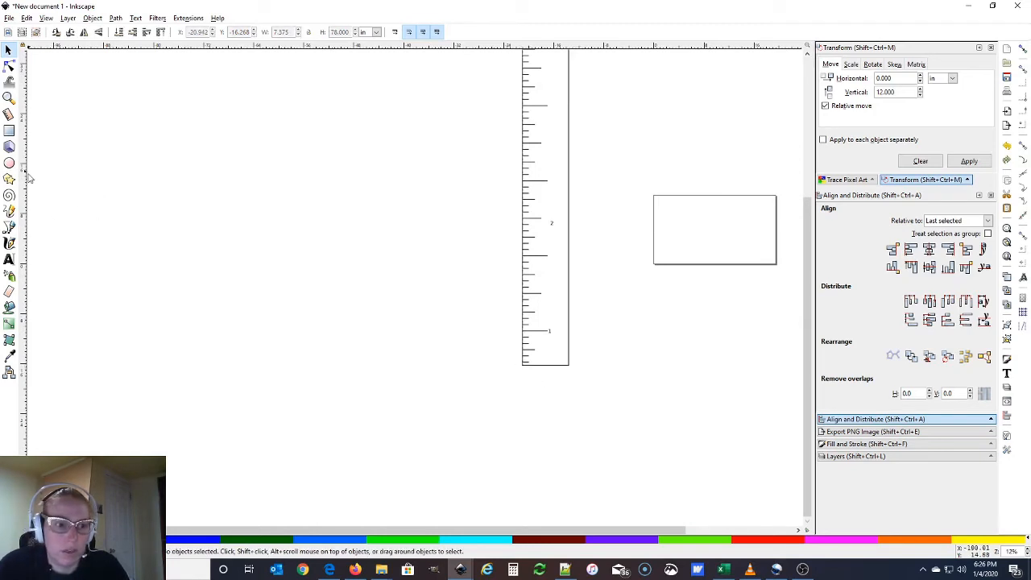
Draw a short line down from the ruler's bottom-left corner and a text frame beside it
click(9, 243)
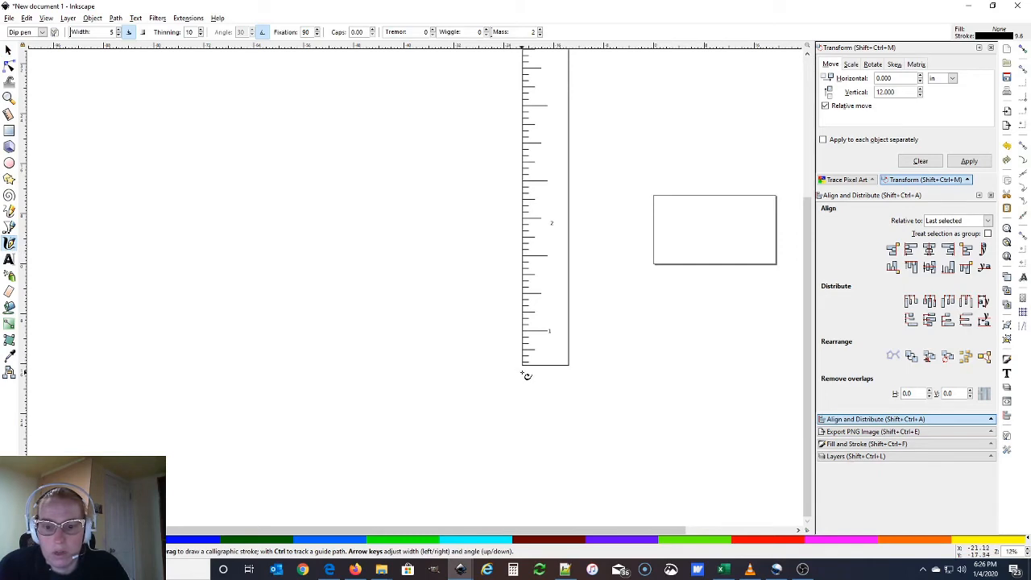
drag(525, 373, 525, 426)
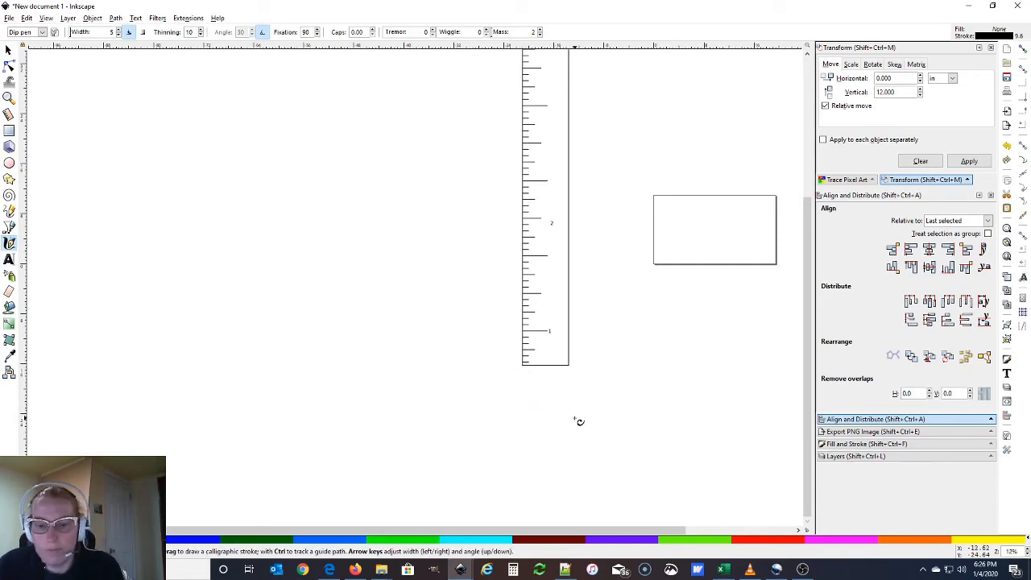
click(10, 227)
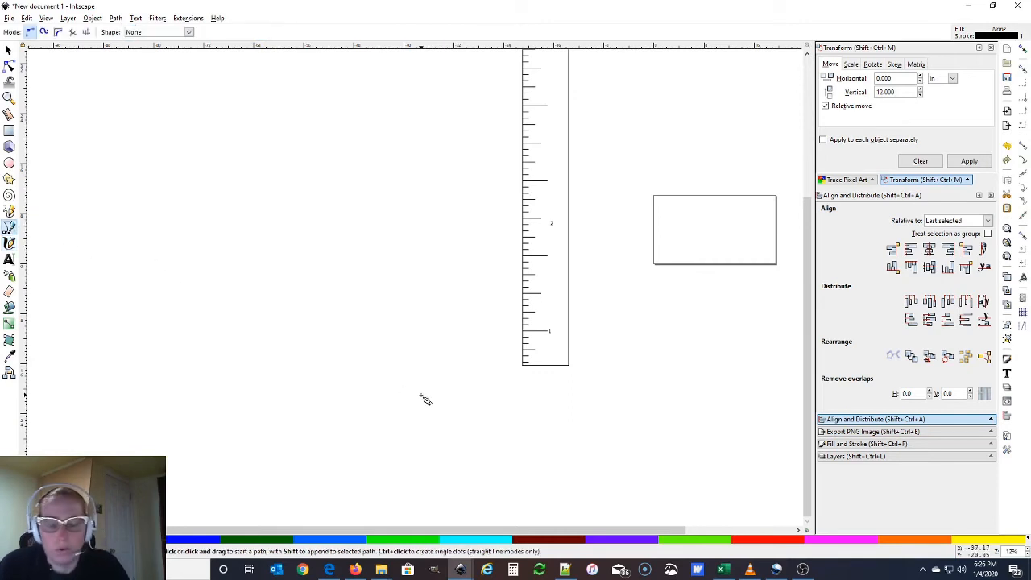
mouse_move(518, 370)
mouse_down()
mouse_move(518, 435)
mouse_move(519, 406)
mouse_up()
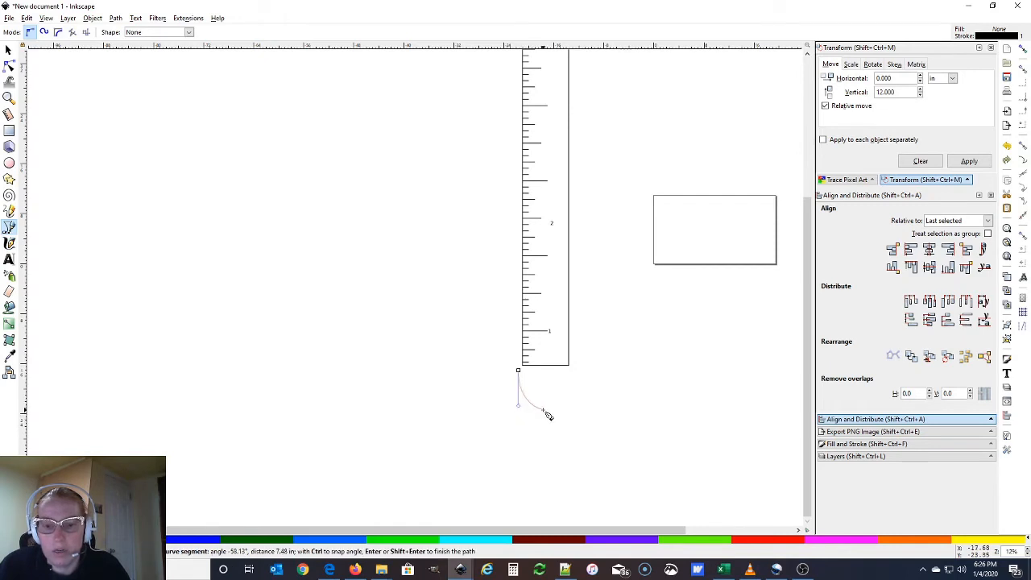
key(Return)
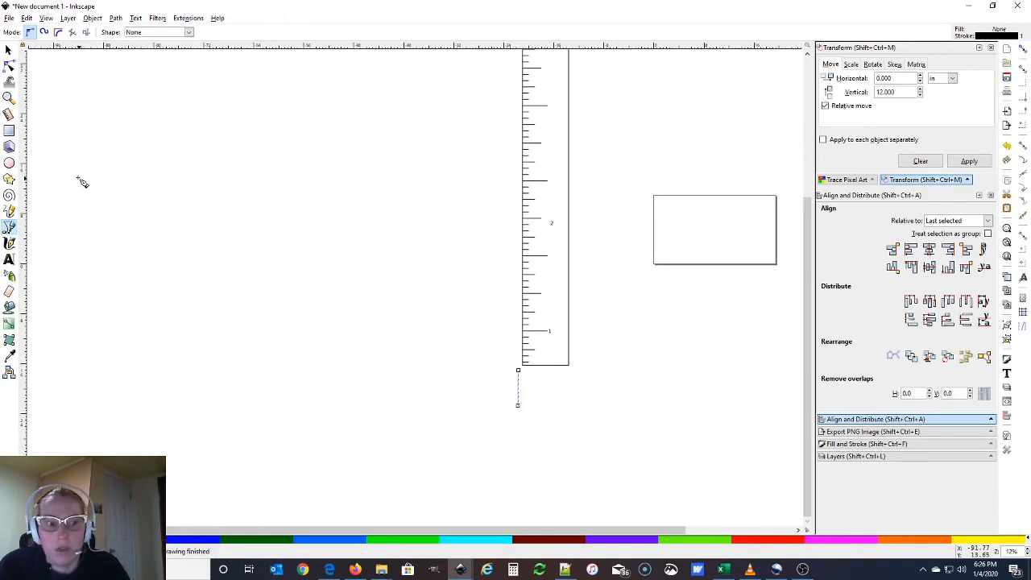
click(9, 259)
drag(428, 368, 529, 403)
Type the gap note with no board, set at font size 100
text(Th)
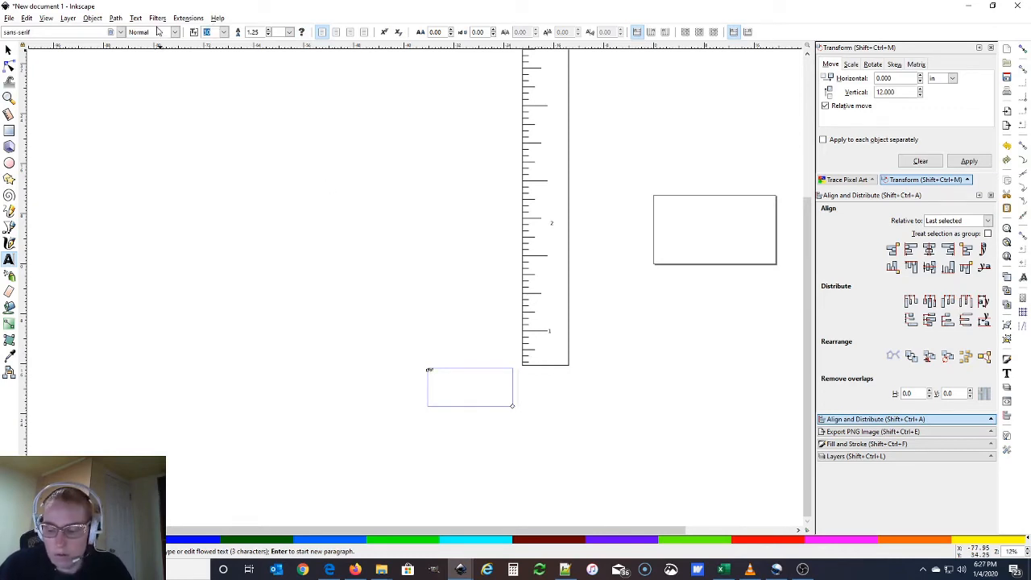
text(100)
key(Return)
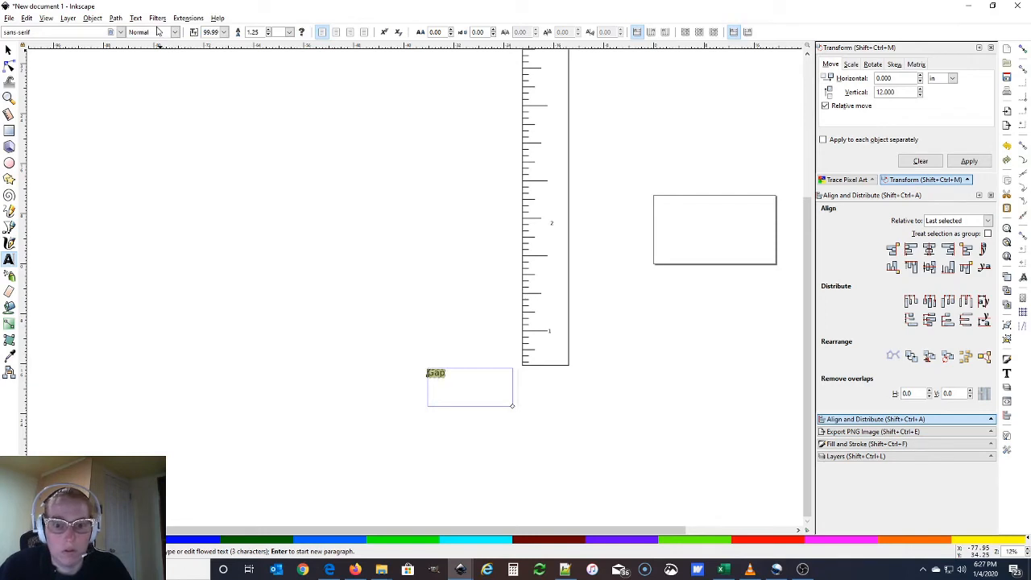
click(464, 376)
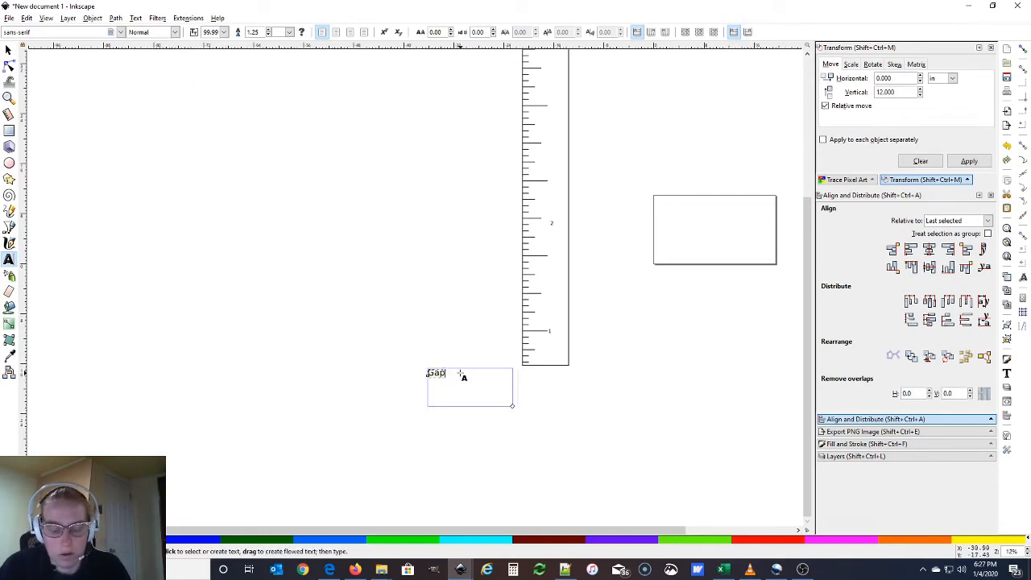
text(with no board for wall accents to fit)
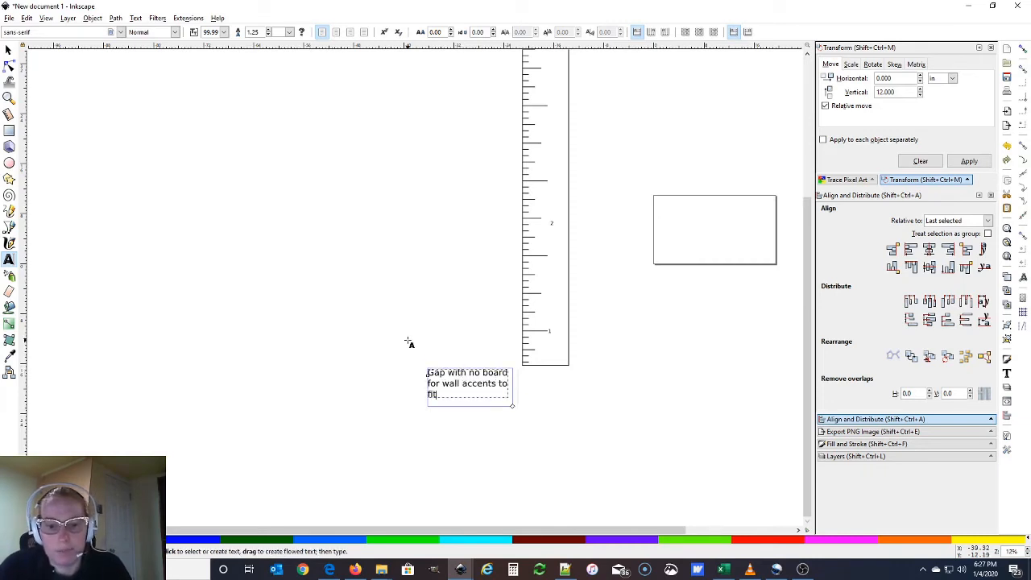
click(481, 373)
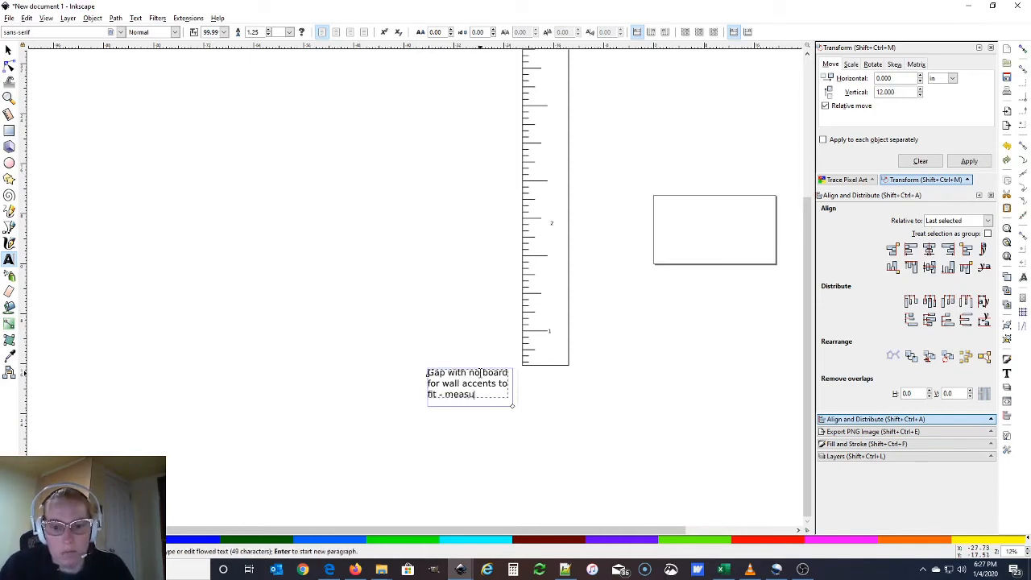
text(place growth d)
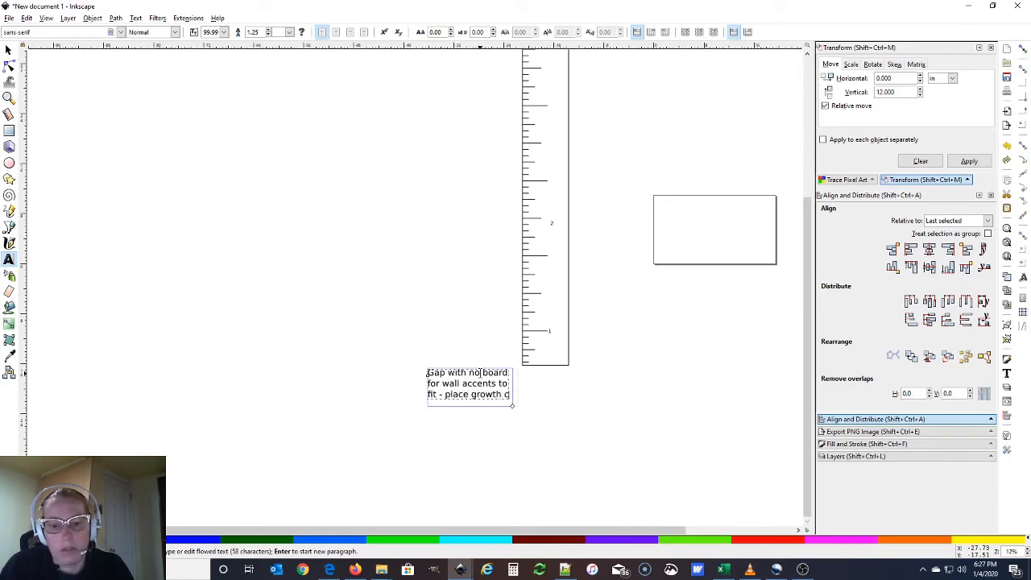
key(BackSpace)
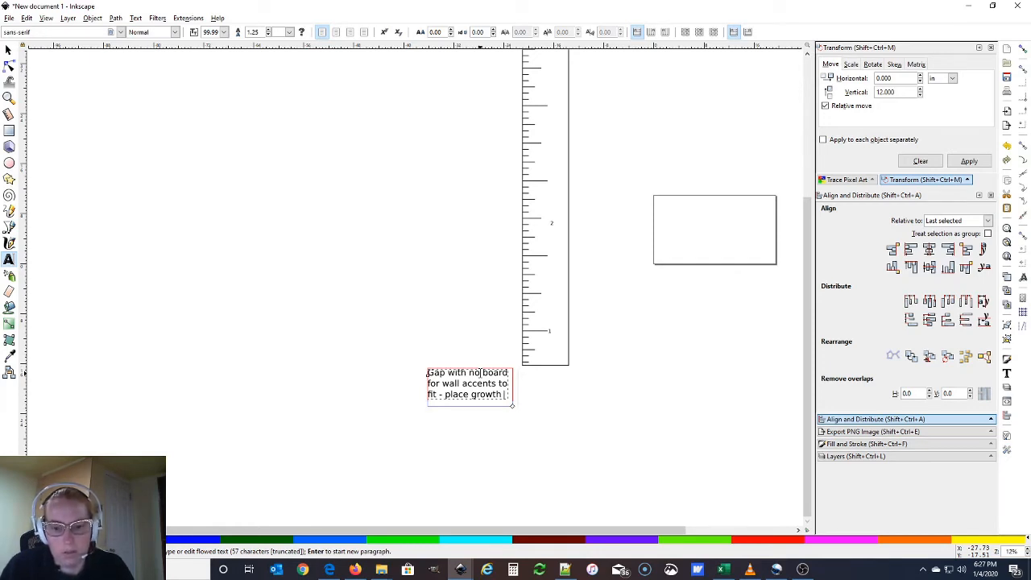
Enlarge the frame, end the note with 'mark using a ruler or measuring tap', and nudge it
mouse_move(516, 416)
mouse_down()
mouse_move(518, 442)
mouse_move(525, 434)
mouse_up()
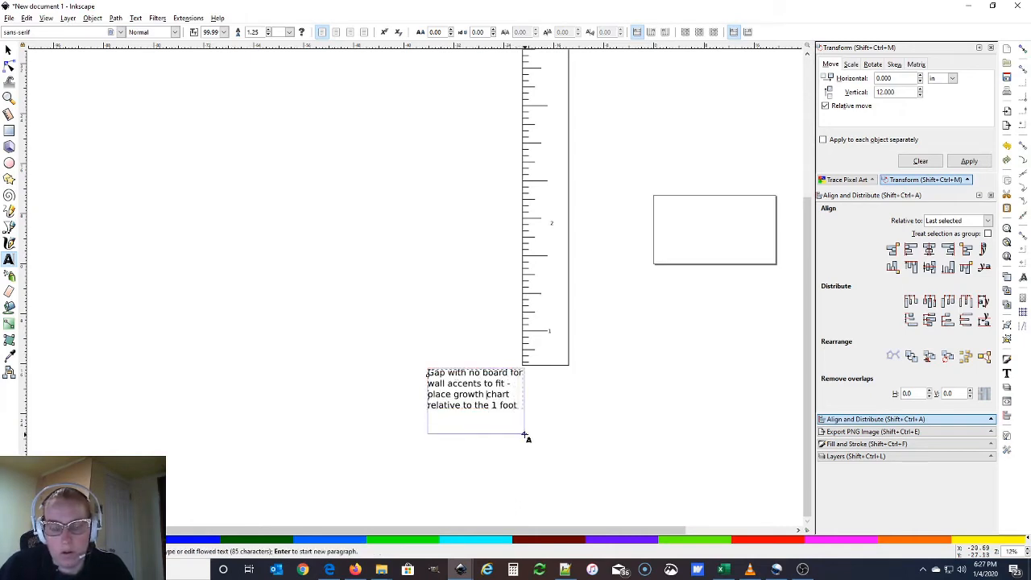
click(522, 406)
text(mark using a ruler or me)
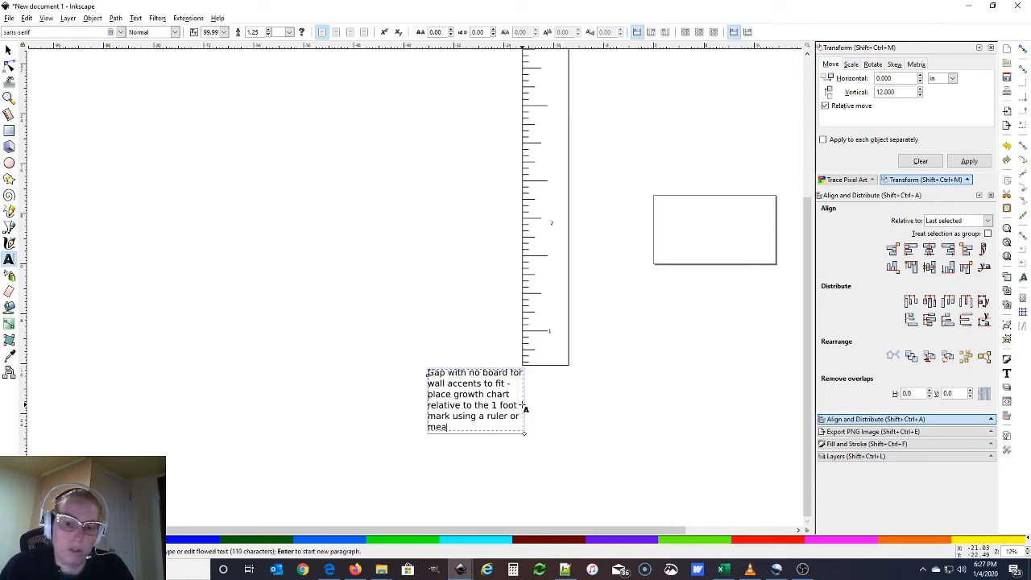
text(asuring tape.)
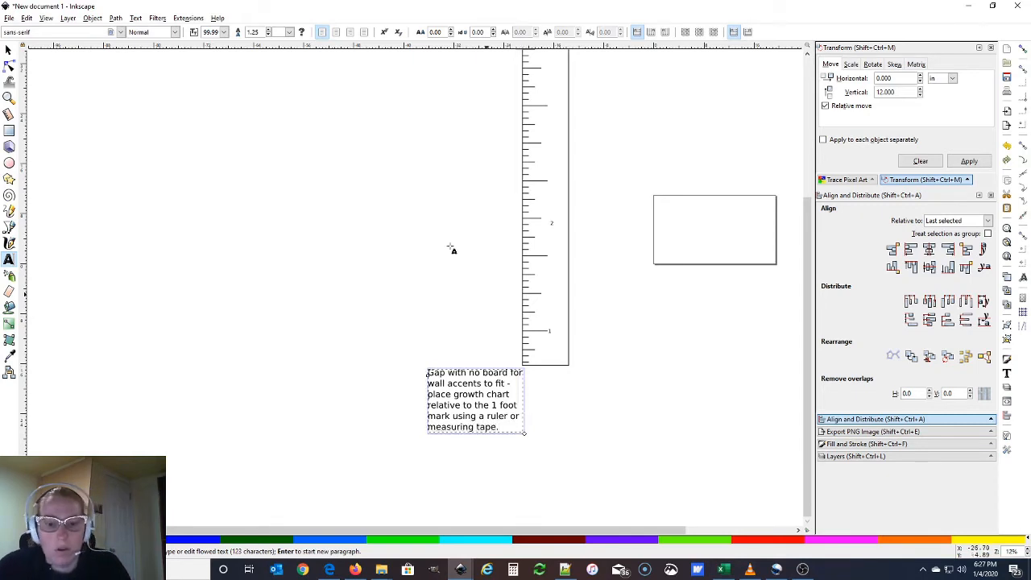
click(8, 50)
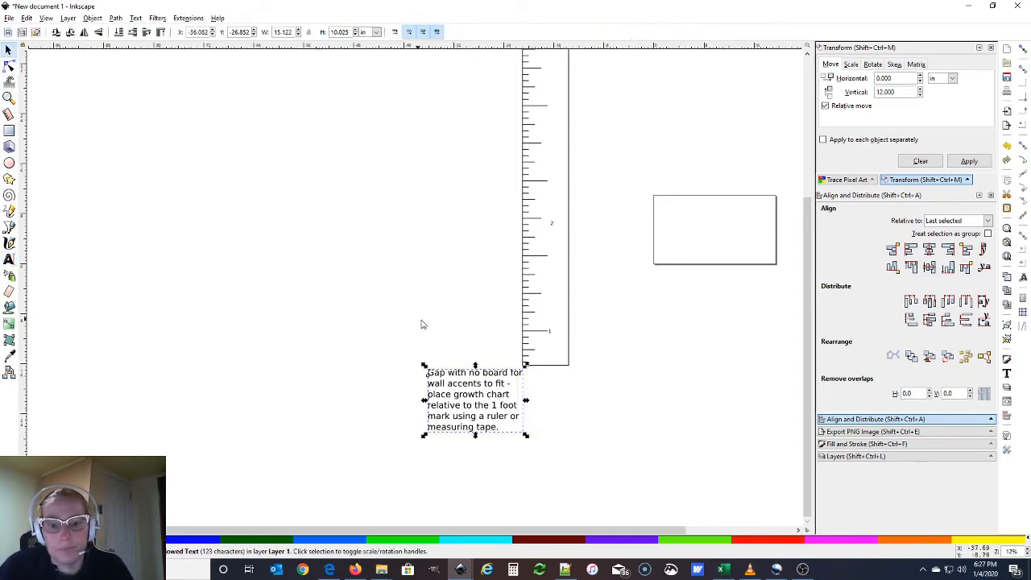
mouse_move(480, 409)
mouse_down()
mouse_move(456, 388)
mouse_move(462, 405)
mouse_up()
click(556, 407)
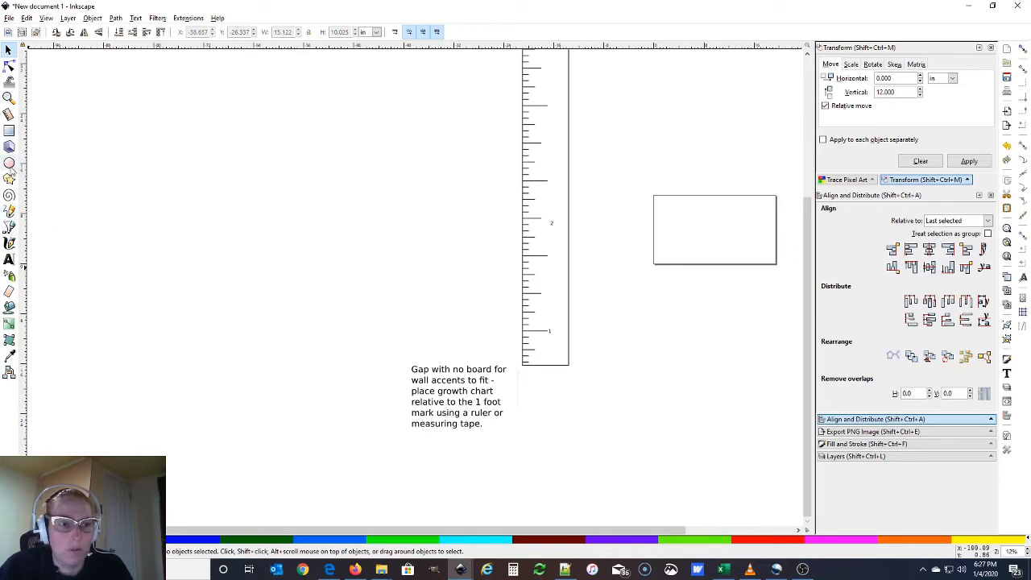
Draw a horizontal floor line running right from the ruler's bottom
click(9, 226)
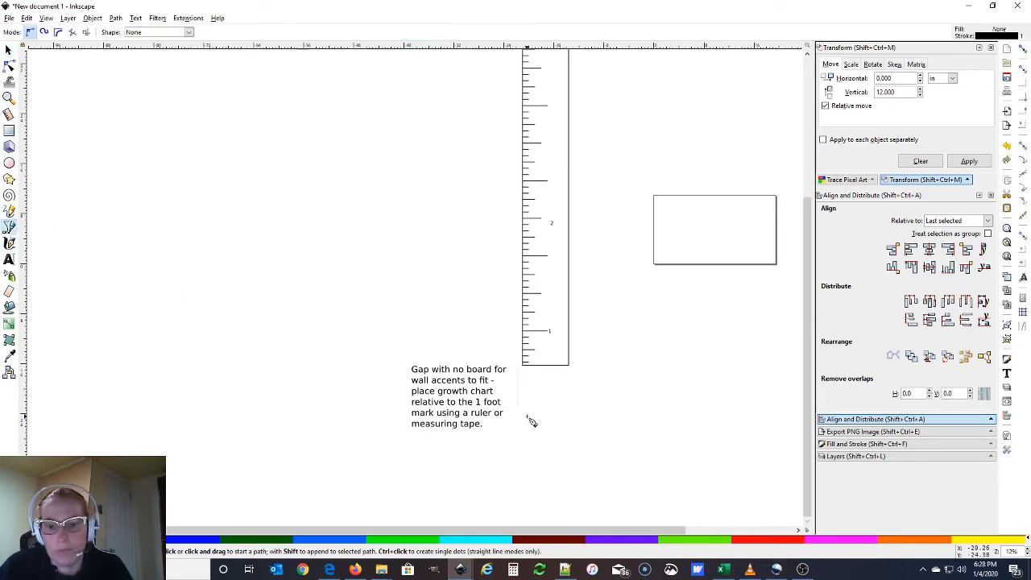
drag(522, 416, 692, 415)
right_click(691, 416)
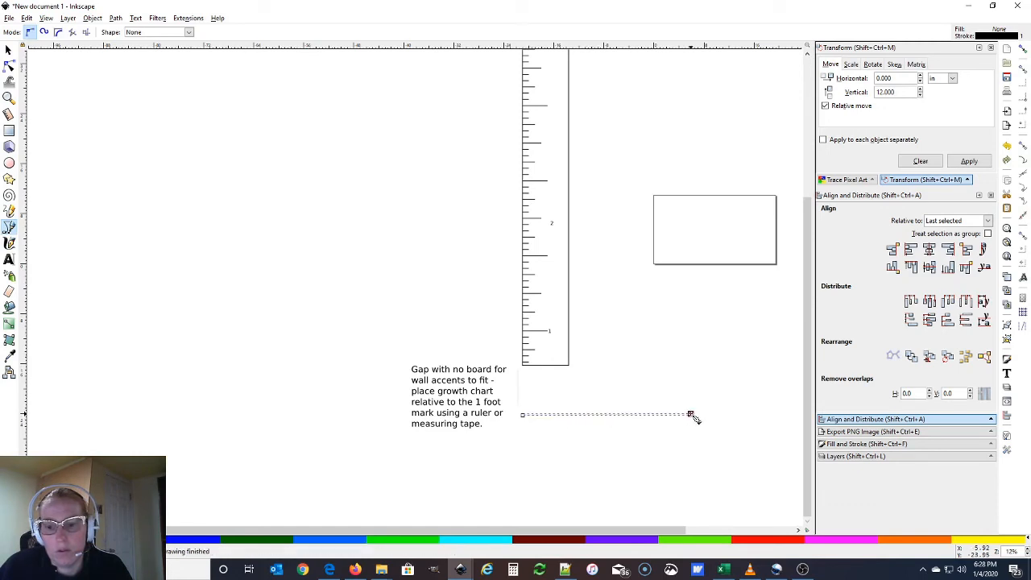
Add an enlarged 'Floor' text label and move it down onto the line
click(14, 263)
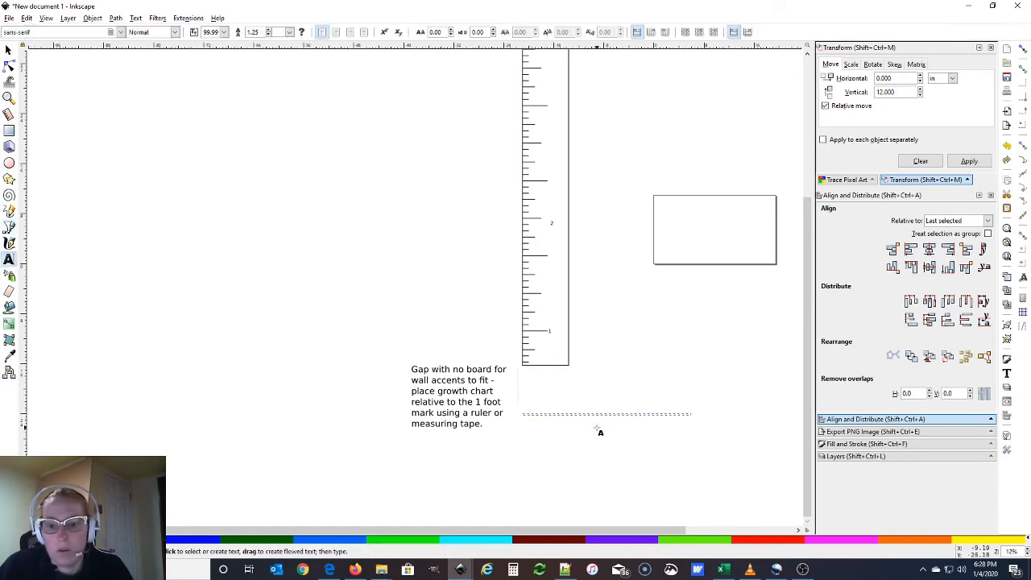
drag(597, 392, 677, 411)
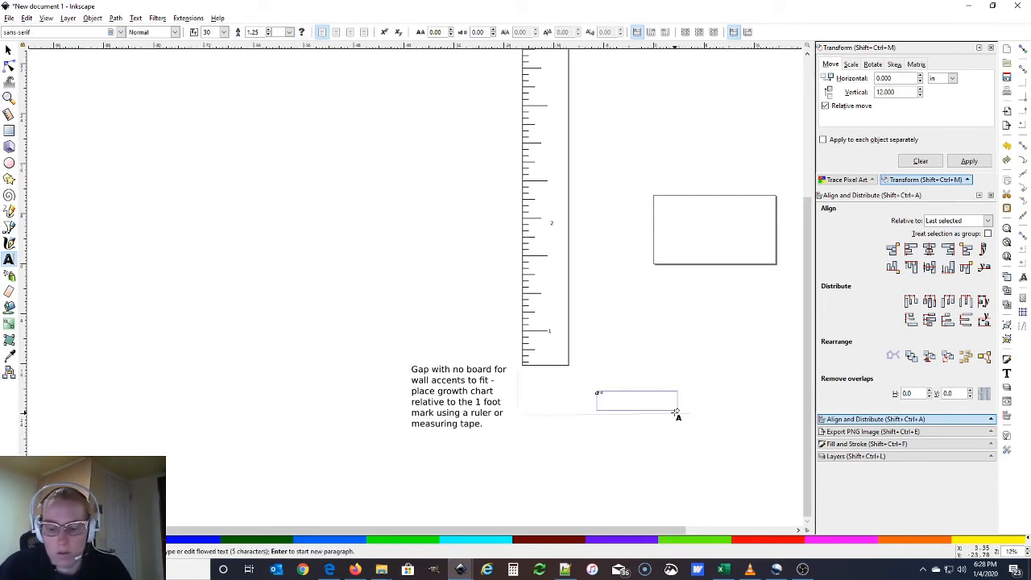
text(12.)
text(00)
key(Return)
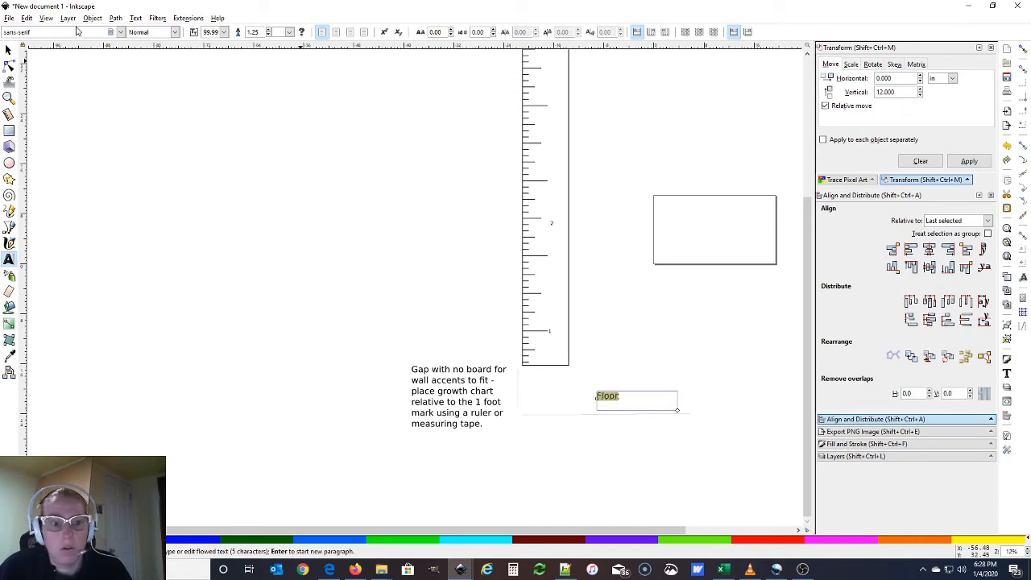
click(9, 50)
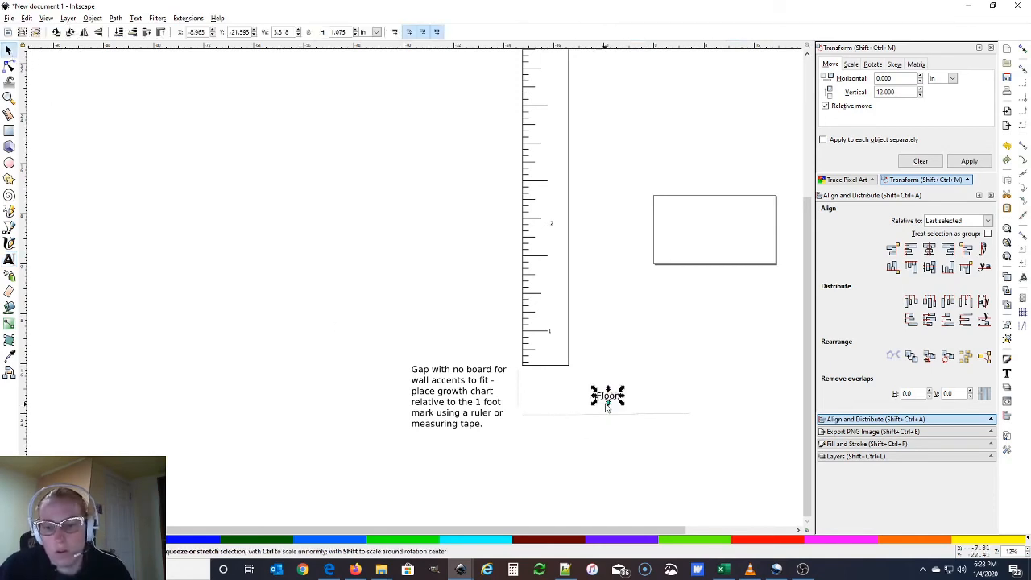
drag(610, 403, 616, 418)
click(641, 464)
Change the ruler rectangle's height from 78 in to 72 in
scroll(700, 188, up, 6)
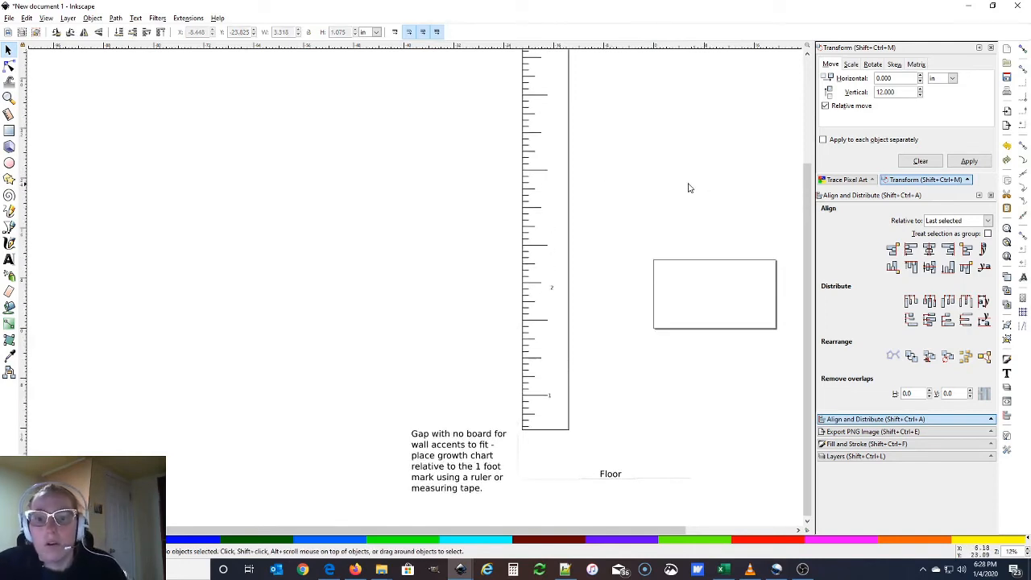
scroll(589, 193, up, 1)
scroll(588, 193, down, 1)
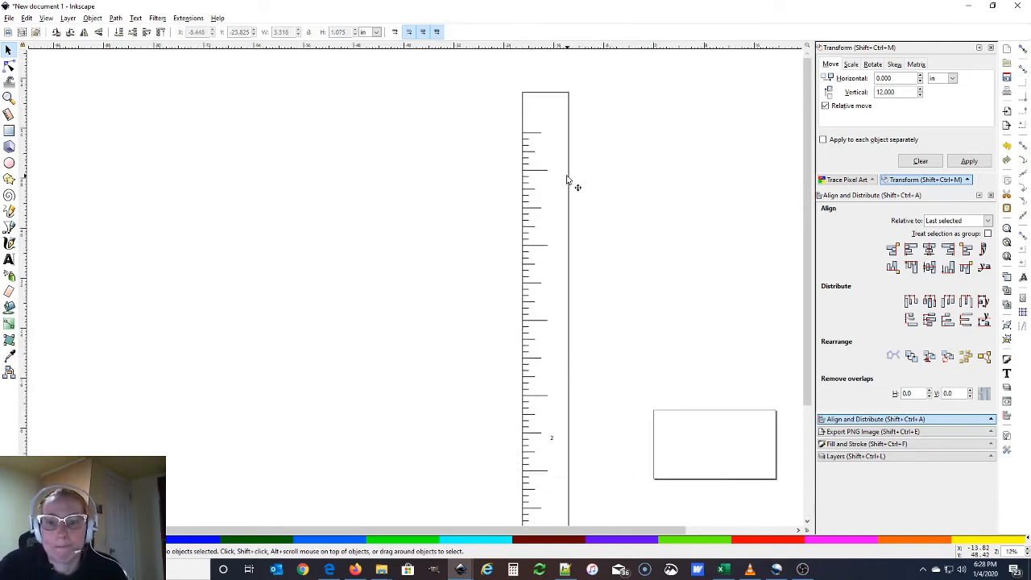
drag(513, 120, 556, 162)
click(433, 171)
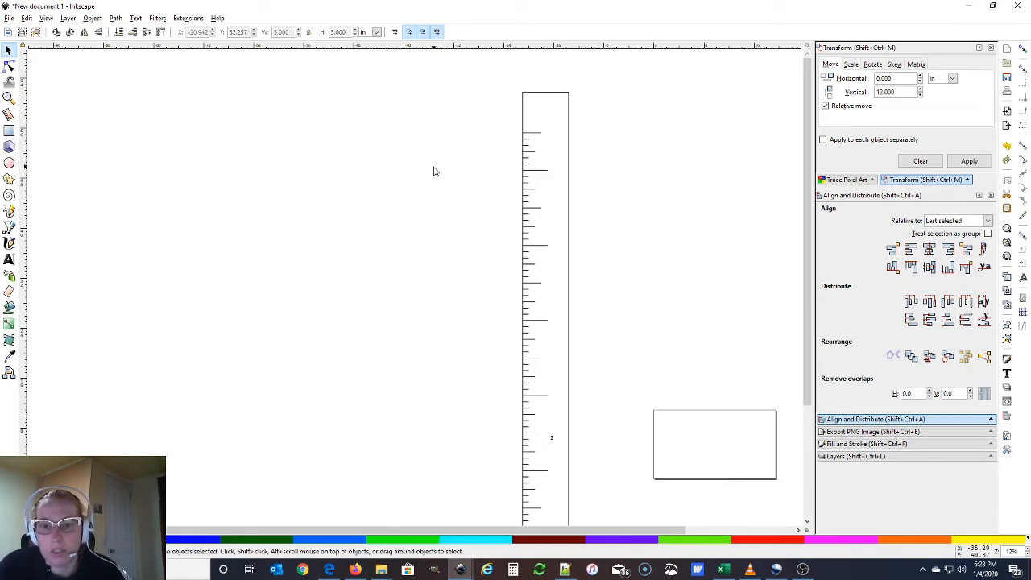
scroll(493, 193, down, 5)
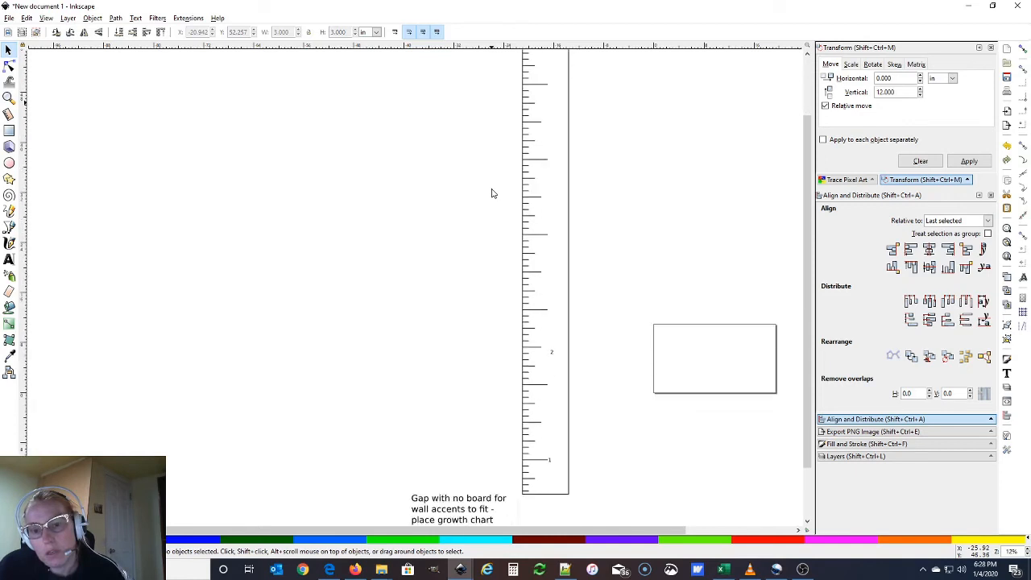
scroll(504, 251, up, 5)
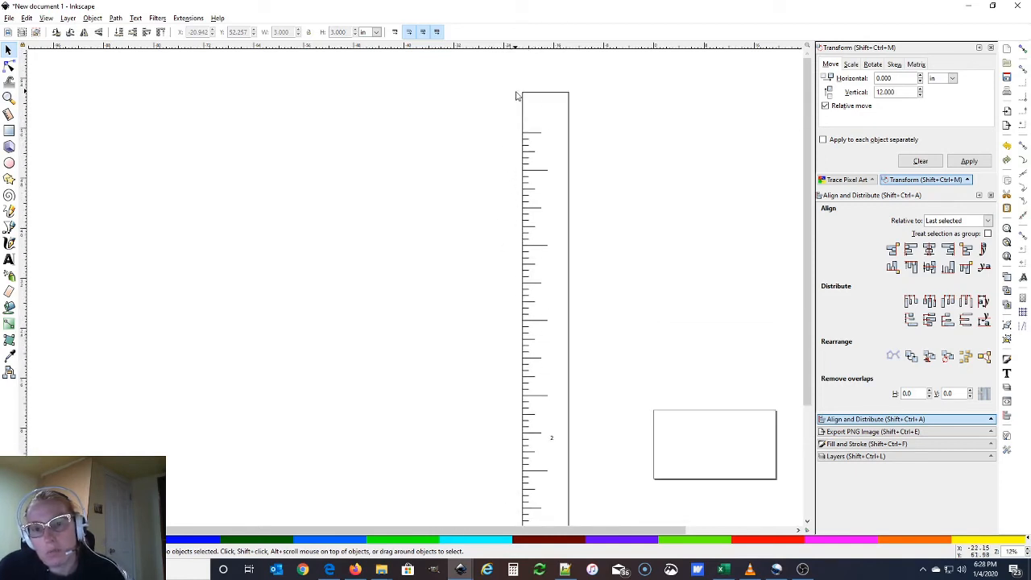
click(543, 99)
click(360, 80)
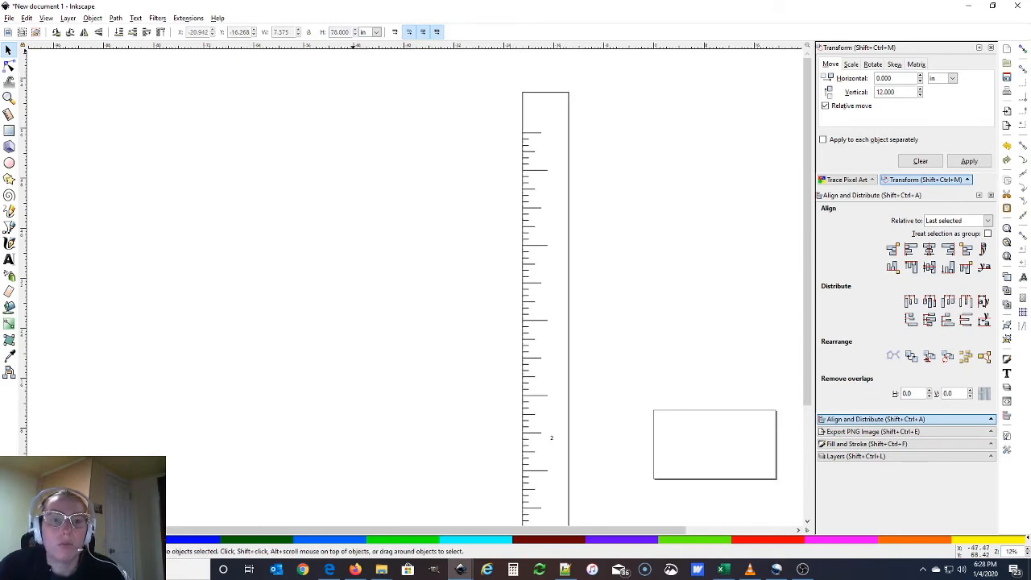
click(550, 96)
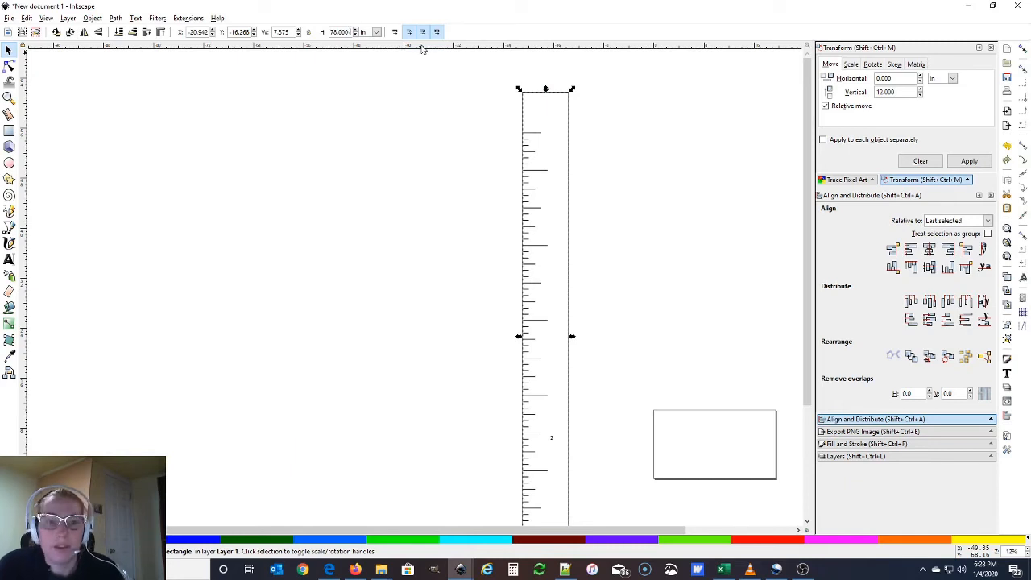
click(468, 194)
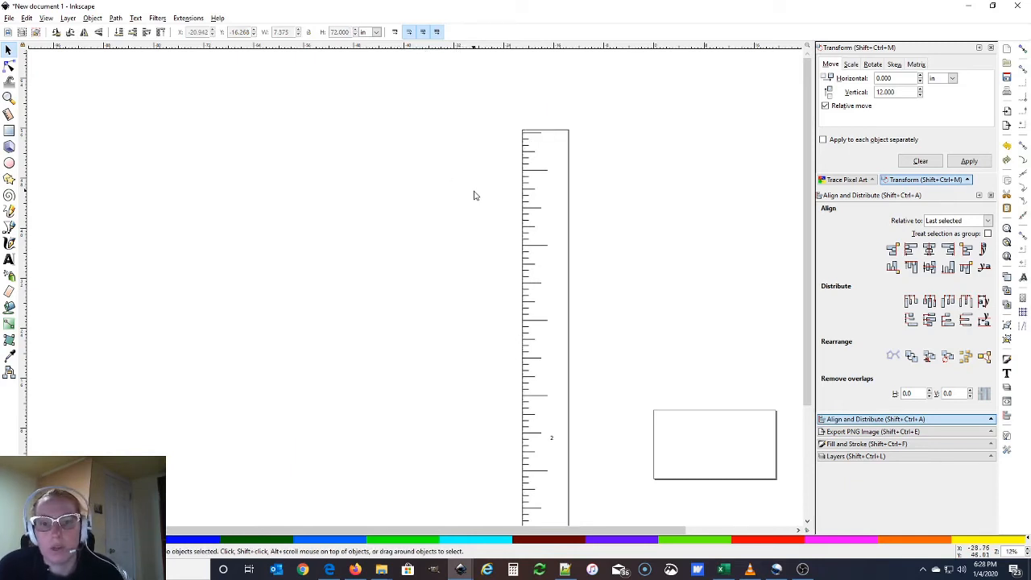
scroll(685, 222, down, 2)
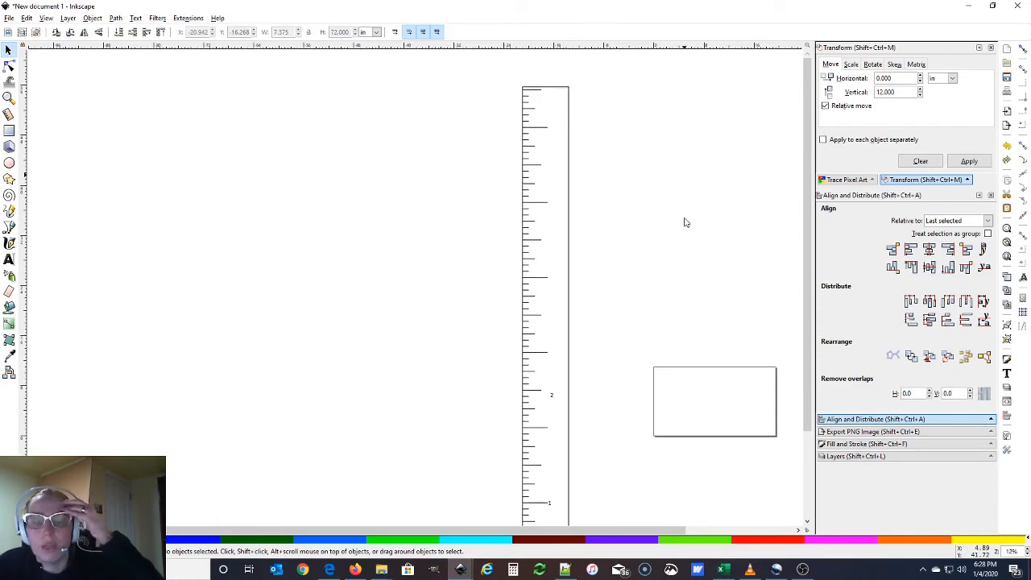
ctrl+scroll(682, 212, down, 1)
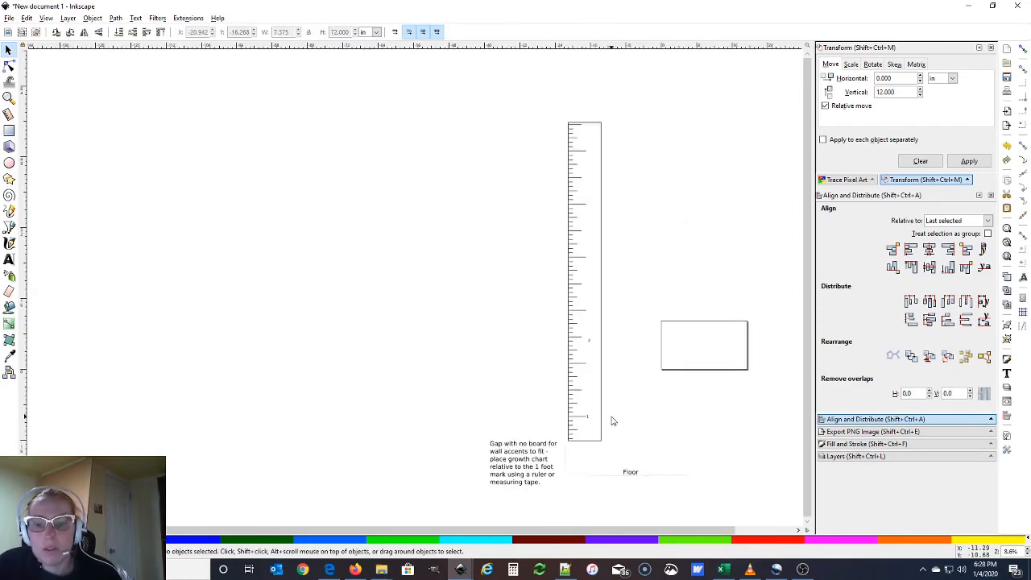
ctrl+scroll(612, 419, up, 1)
ctrl+scroll(593, 398, up, 1)
ctrl+scroll(596, 402, down, 1)
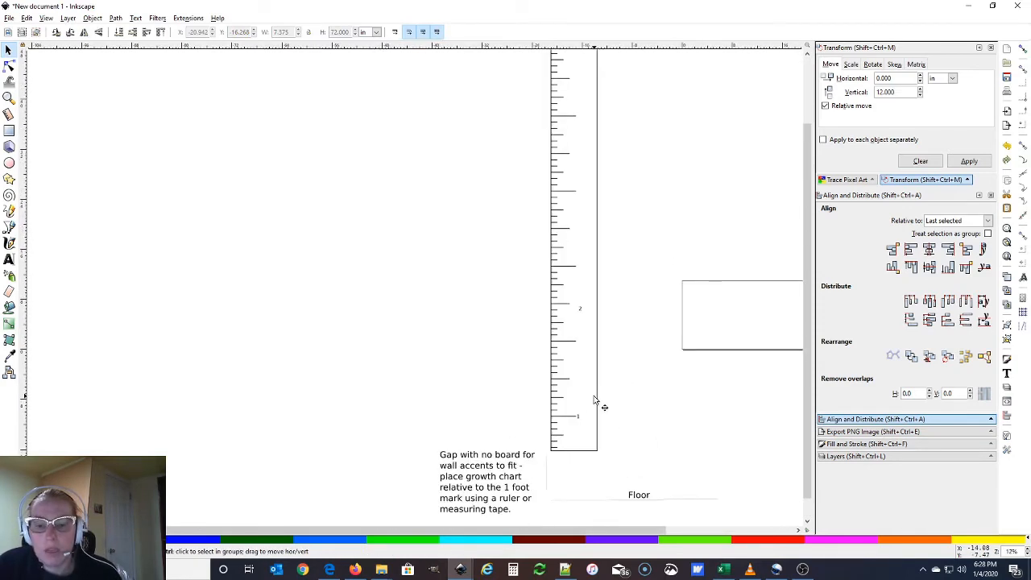
Move the 2 label to the two-foot tick and the 1 label beside the one-foot tick
click(580, 311)
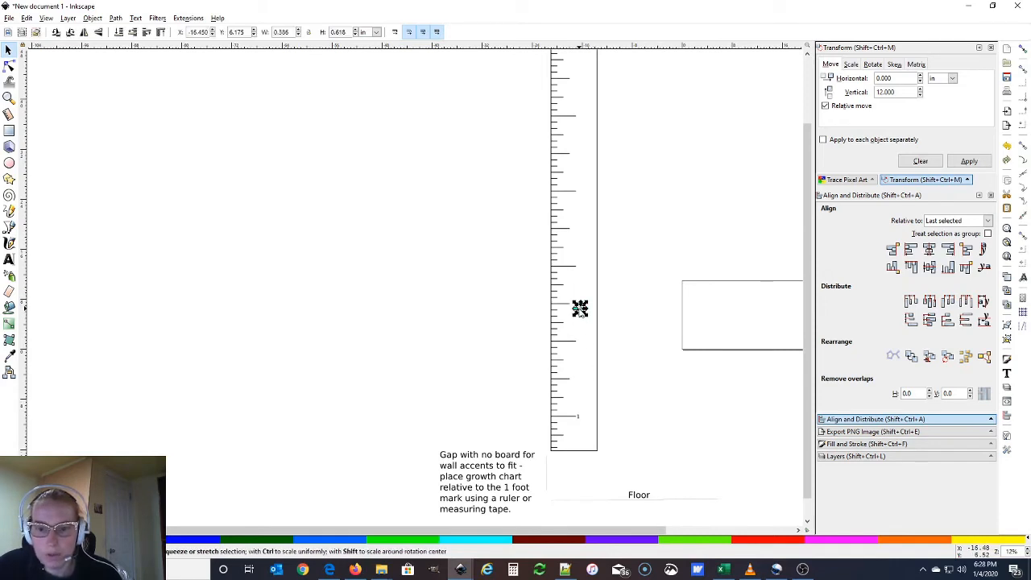
drag(580, 332, 584, 346)
click(578, 417)
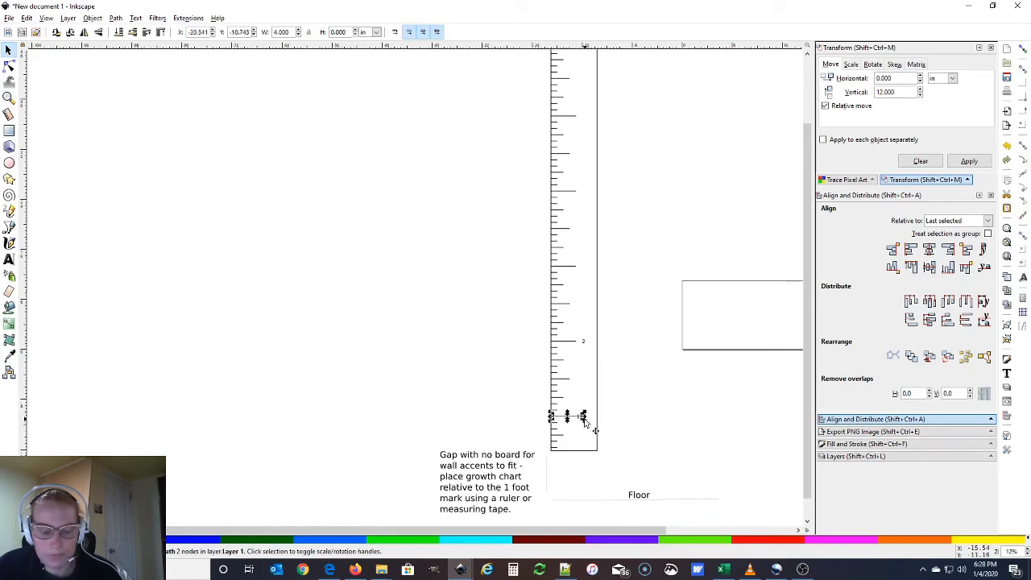
scroll(589, 433, up, 1)
scroll(589, 437, up, 4)
click(543, 357)
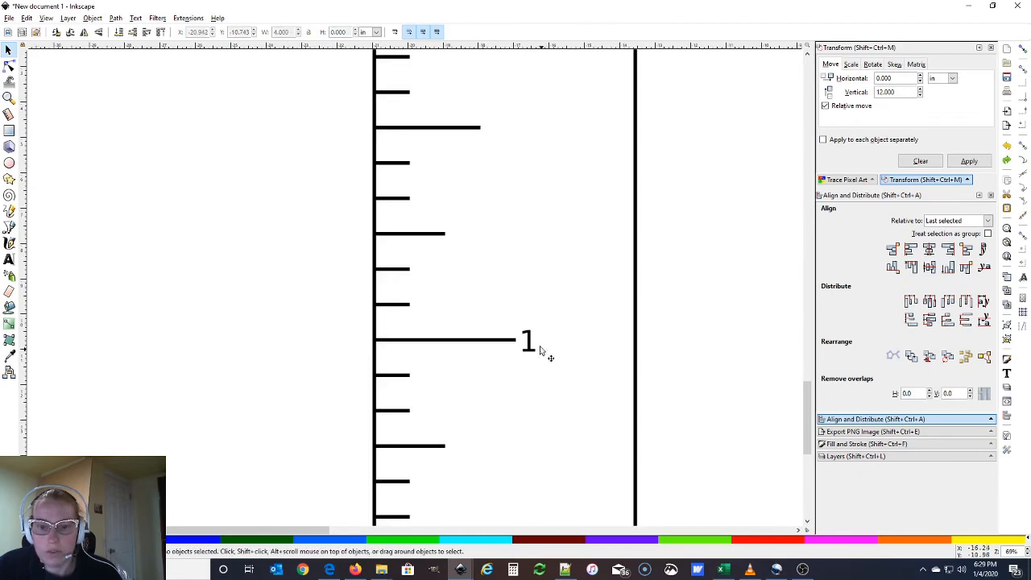
drag(538, 348, 572, 315)
scroll(567, 348, up, 5)
scroll(568, 347, up, 5)
Resize the 2 label and check both labels' placement
click(569, 303)
click(564, 373)
scroll(489, 365, down, 3)
scroll(488, 365, down, 4)
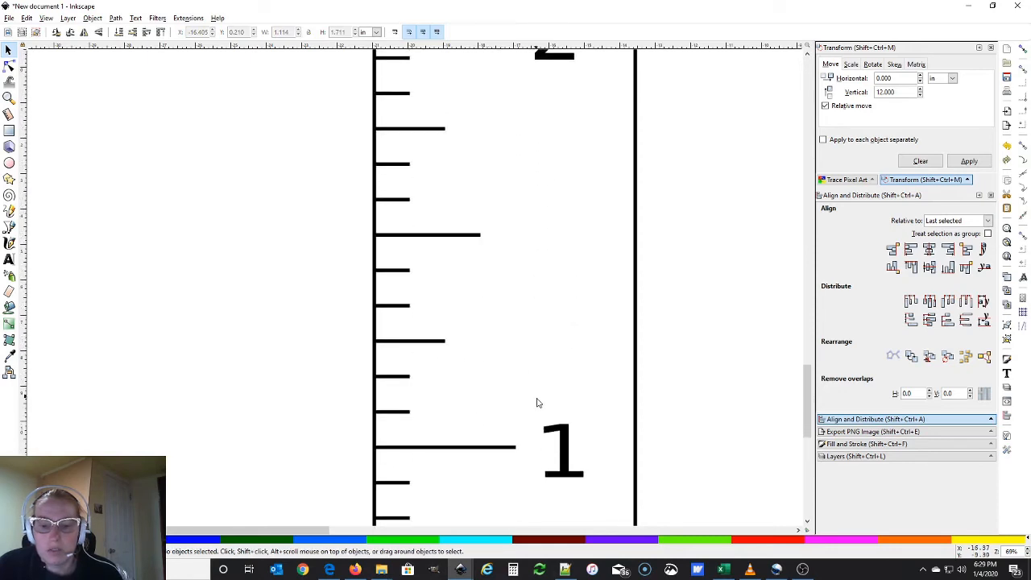
click(561, 437)
click(552, 401)
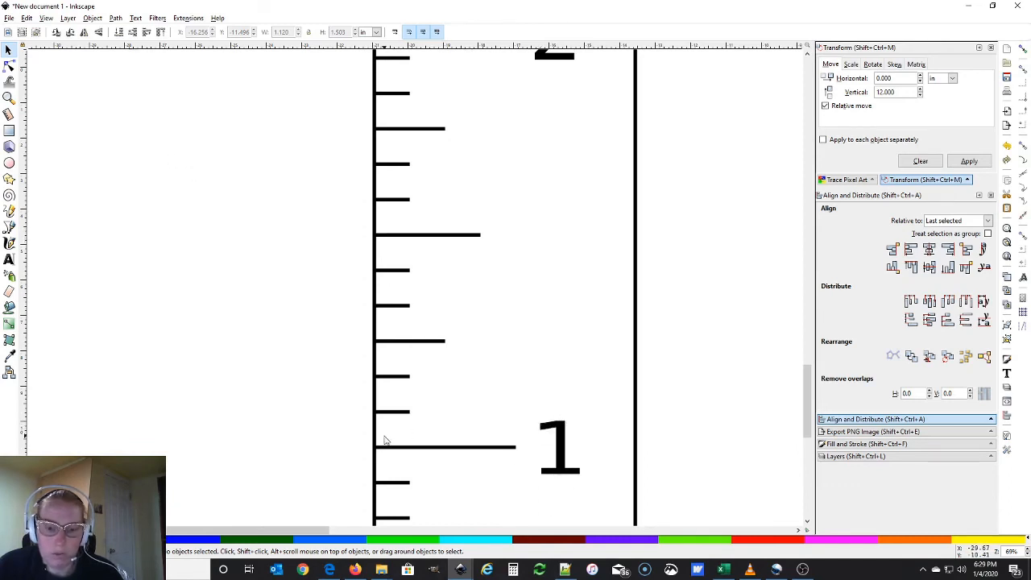
Inspect the one-foot, half-foot and short tick marks one by one
click(504, 448)
click(406, 412)
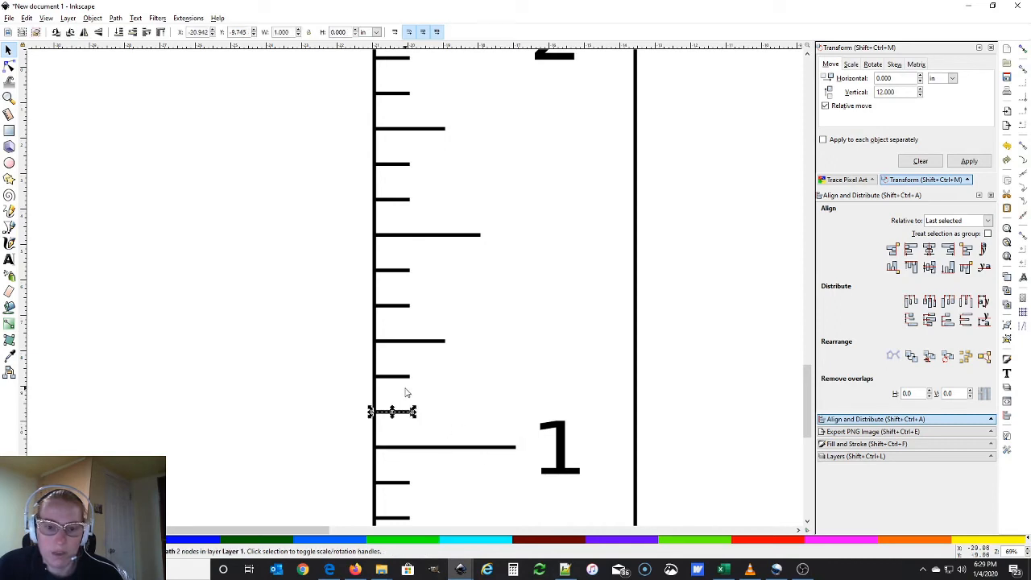
click(408, 377)
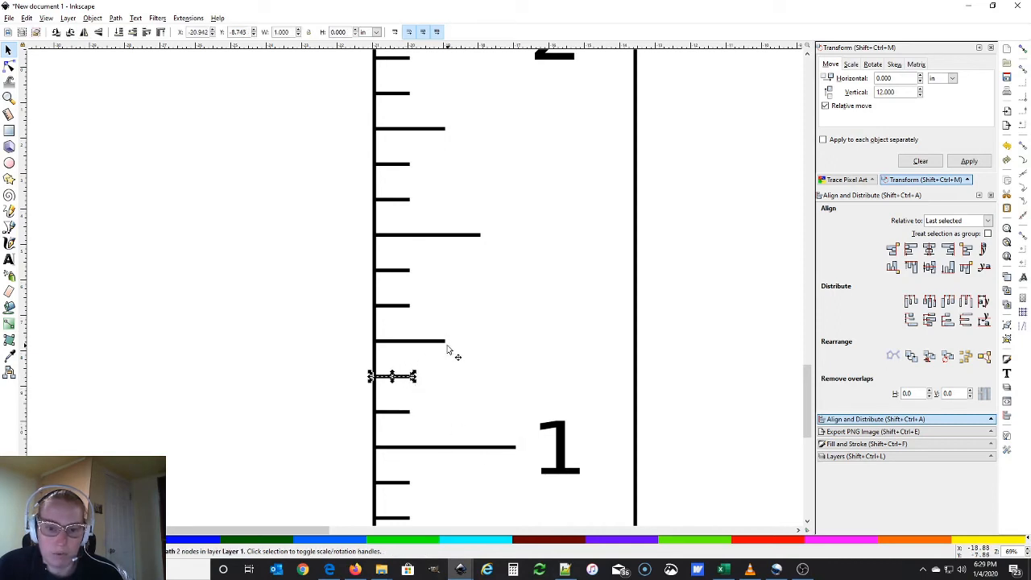
click(466, 237)
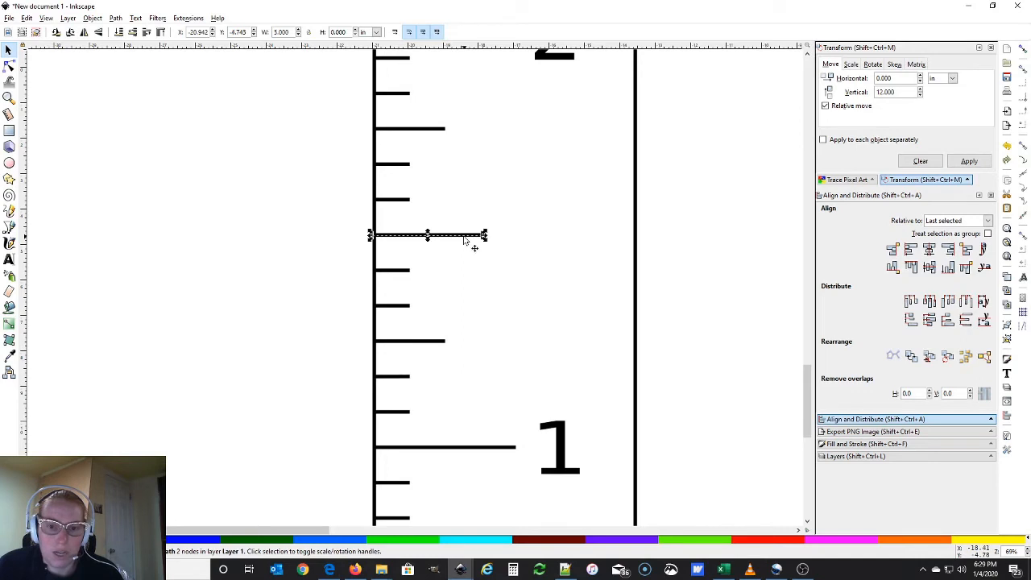
click(407, 273)
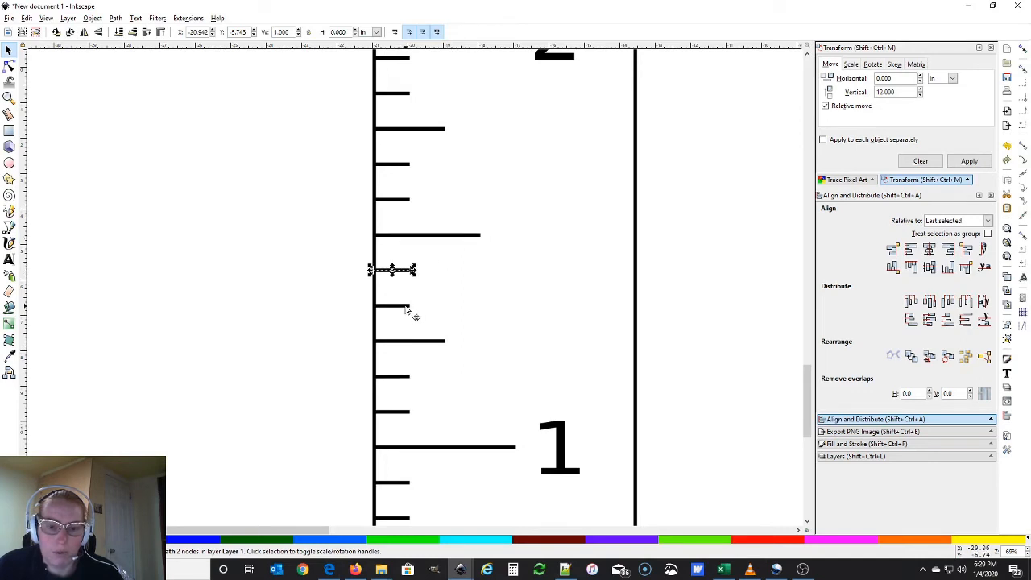
click(405, 306)
key(Escape)
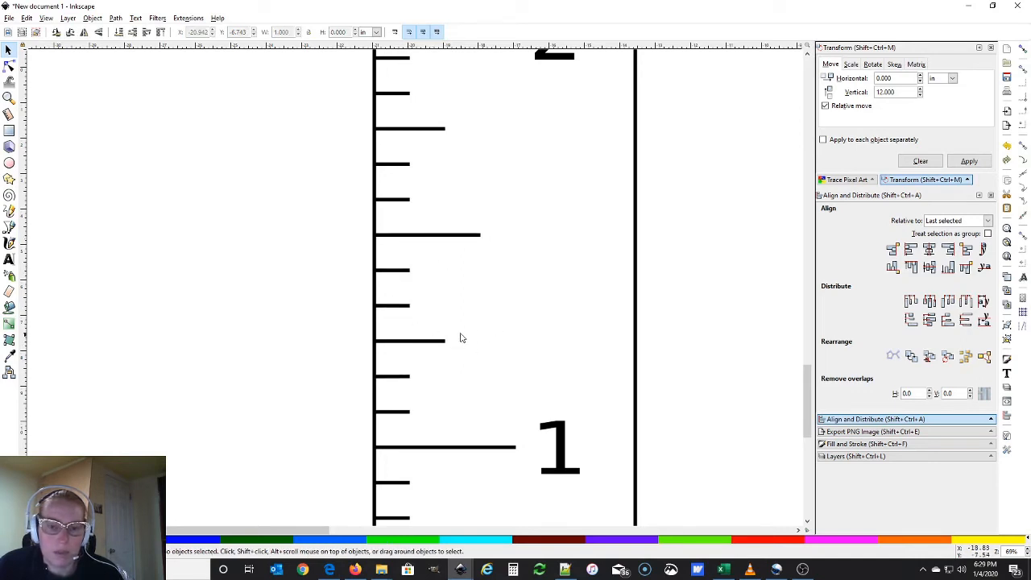
Switch to the wordmark.it font preview site and maximize its window
scroll(507, 309, up, 5)
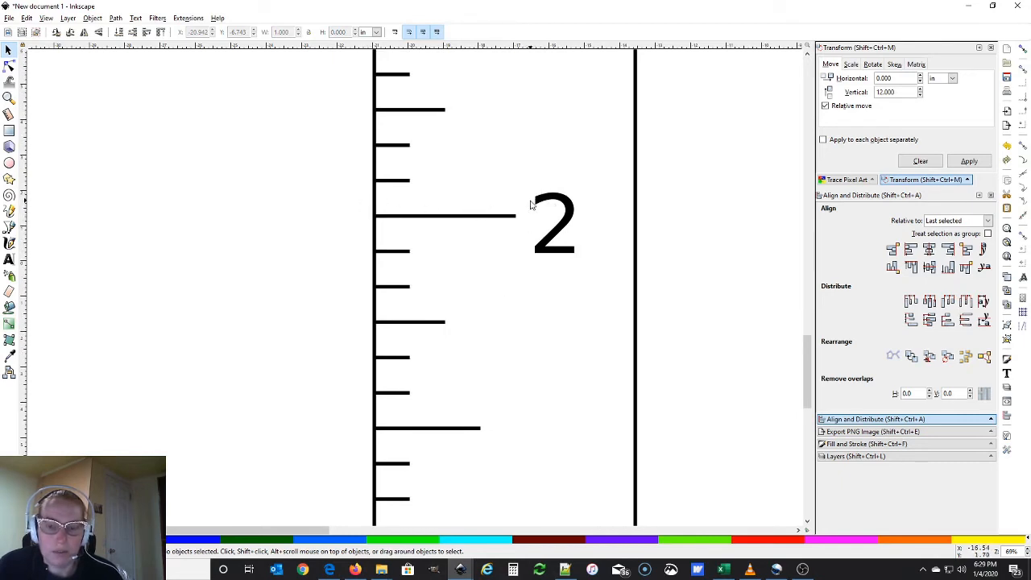
scroll(552, 242, down, 10)
click(560, 327)
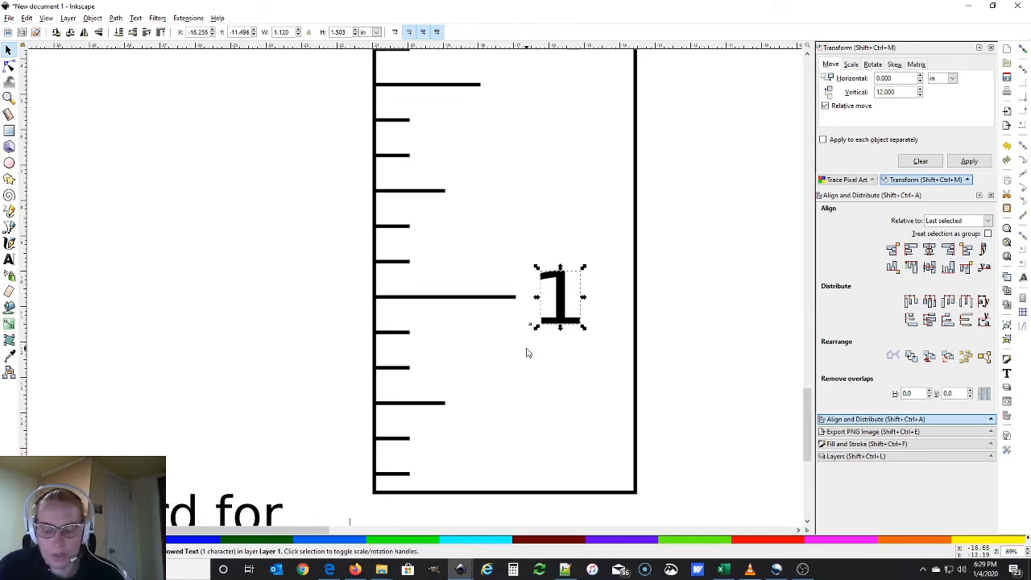
key(alt+Tab)
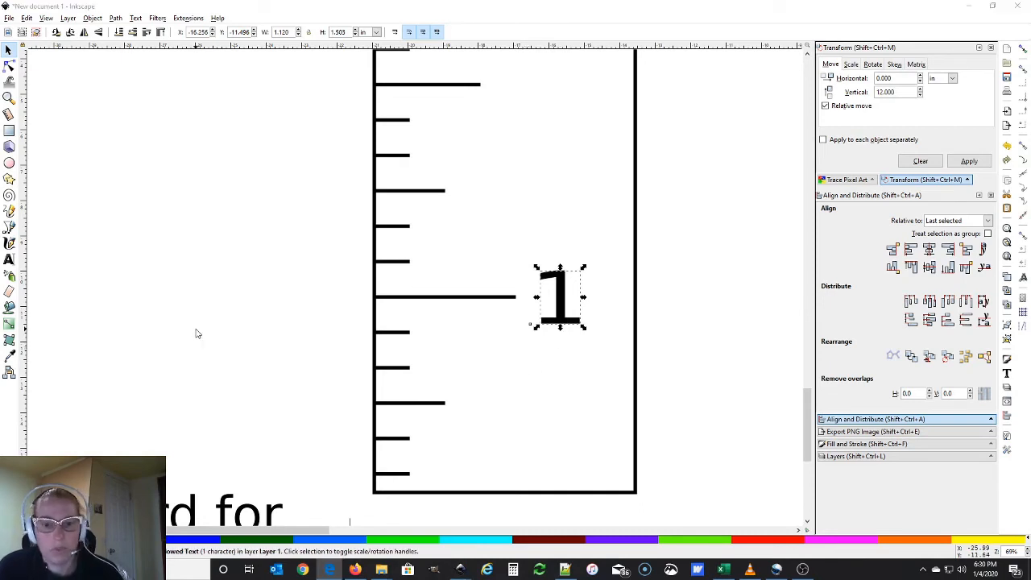
drag(0, 233, 501, 3)
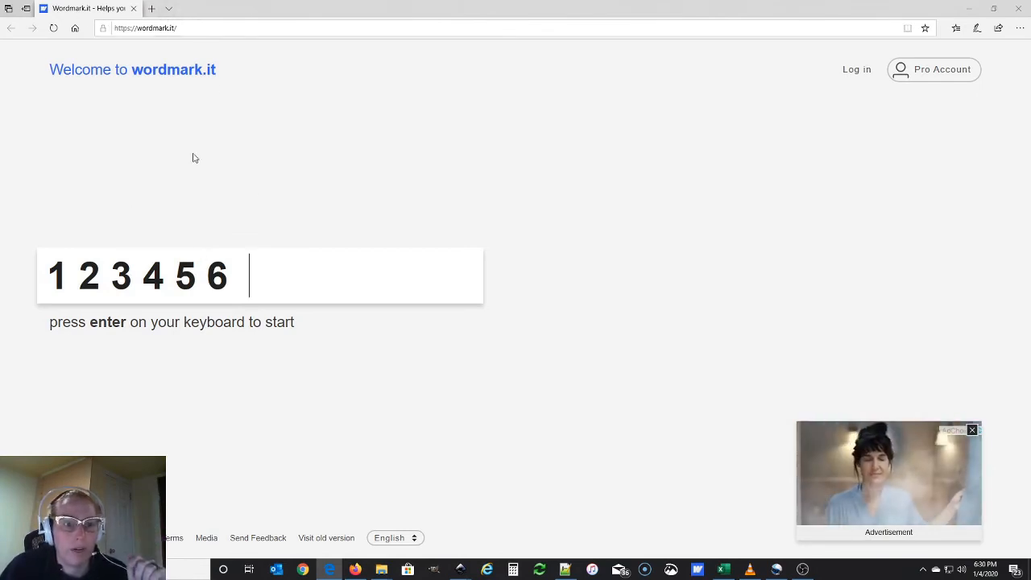
Generate wordmark.it previews of '123456' and scroll through the font gallery
key(BackSpace)
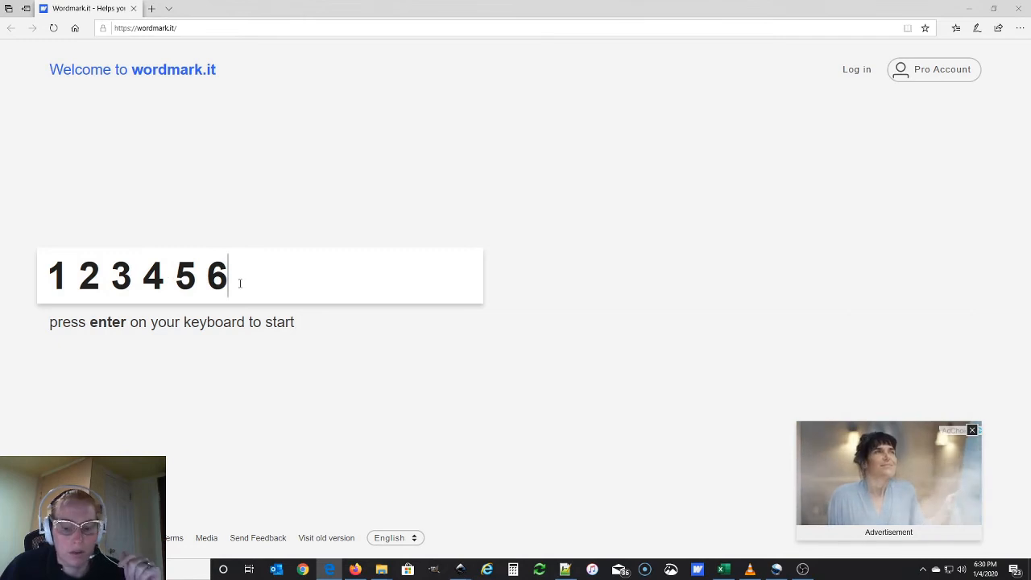
key(Return)
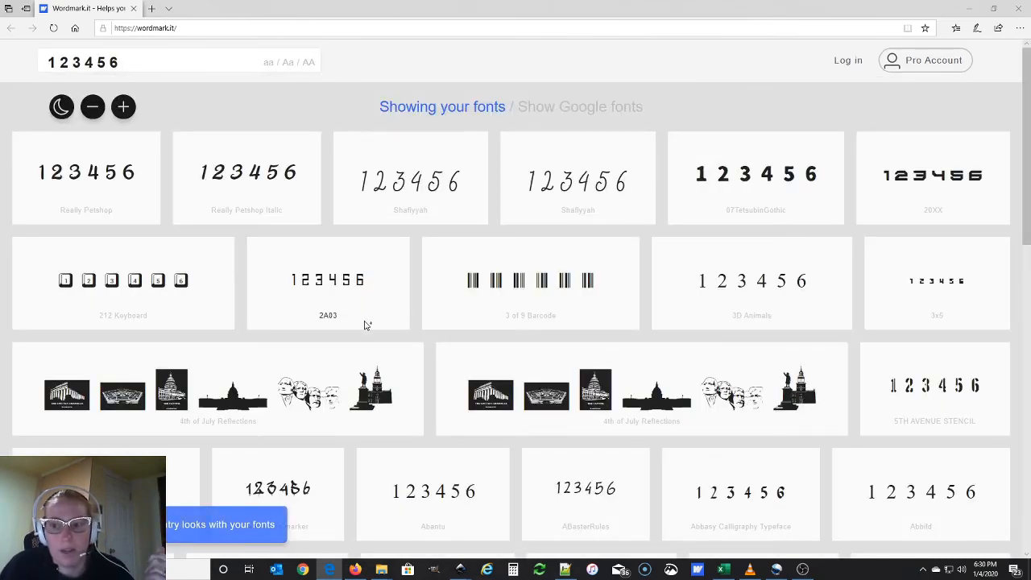
scroll(364, 325, down, 4)
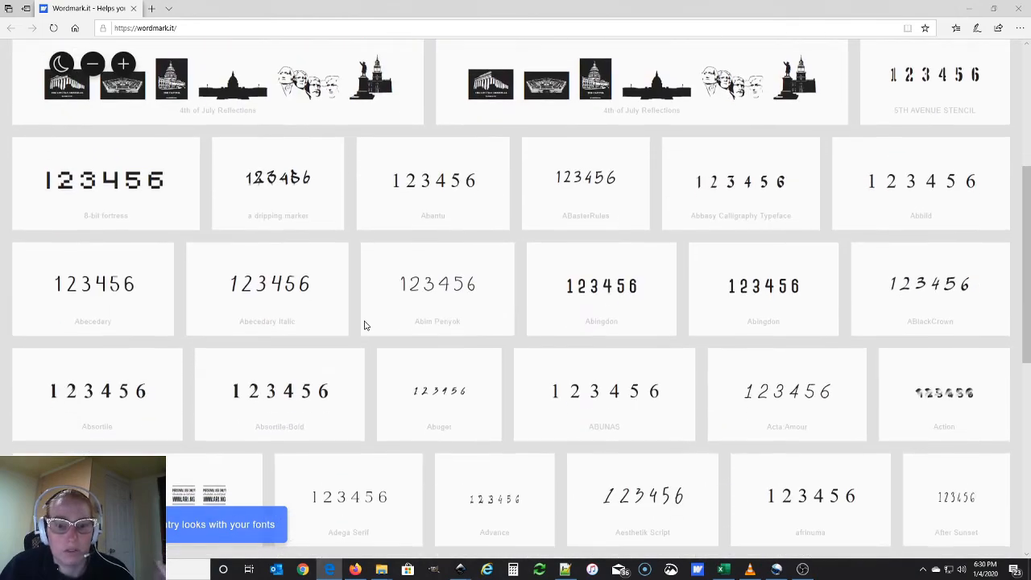
scroll(364, 325, down, 5)
scroll(364, 325, down, 15)
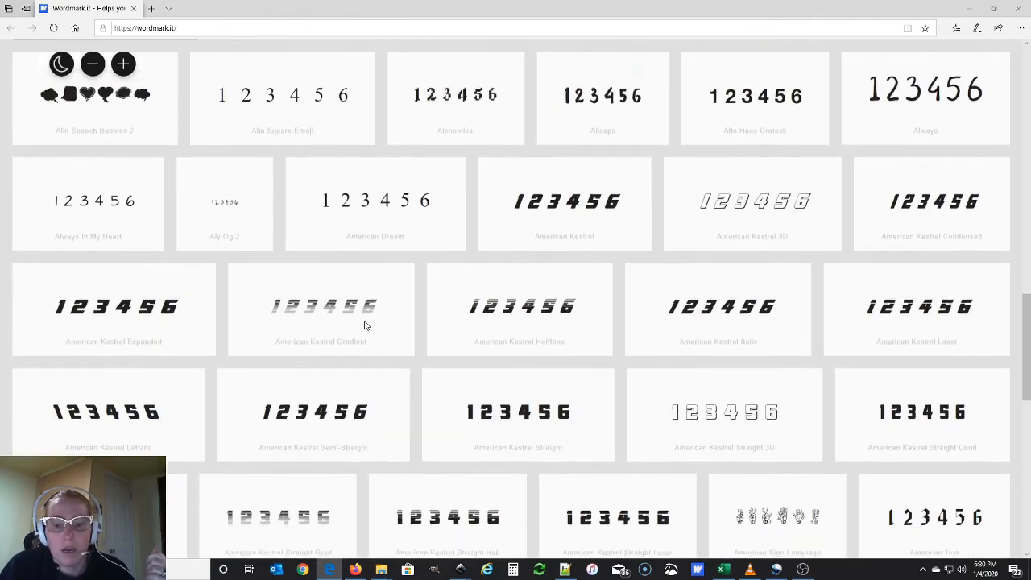
scroll(364, 325, down, 8)
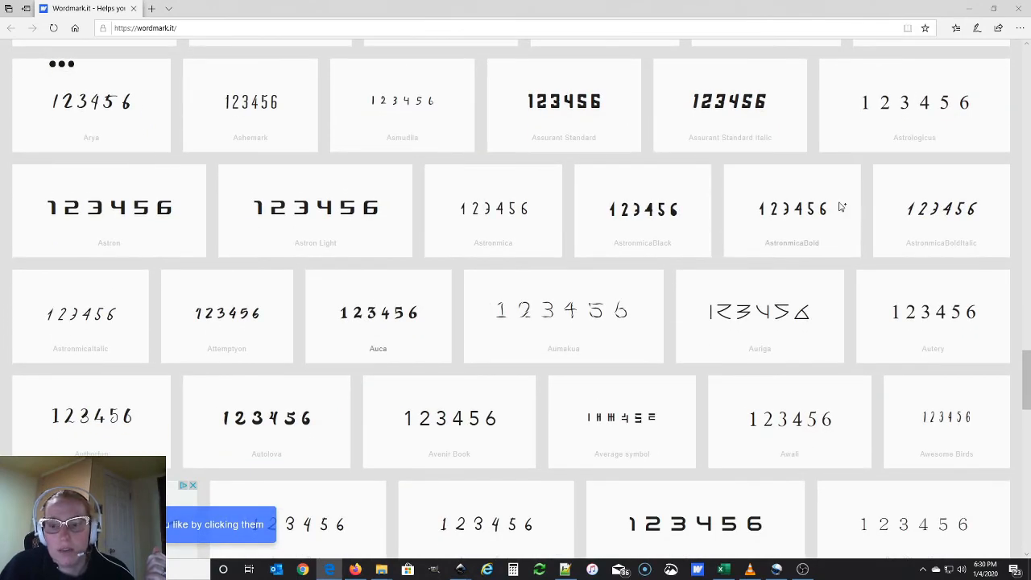
Change the 1 label's font to Dumbledor 1 Wide after trying Dumbledor 1 3D
click(970, 9)
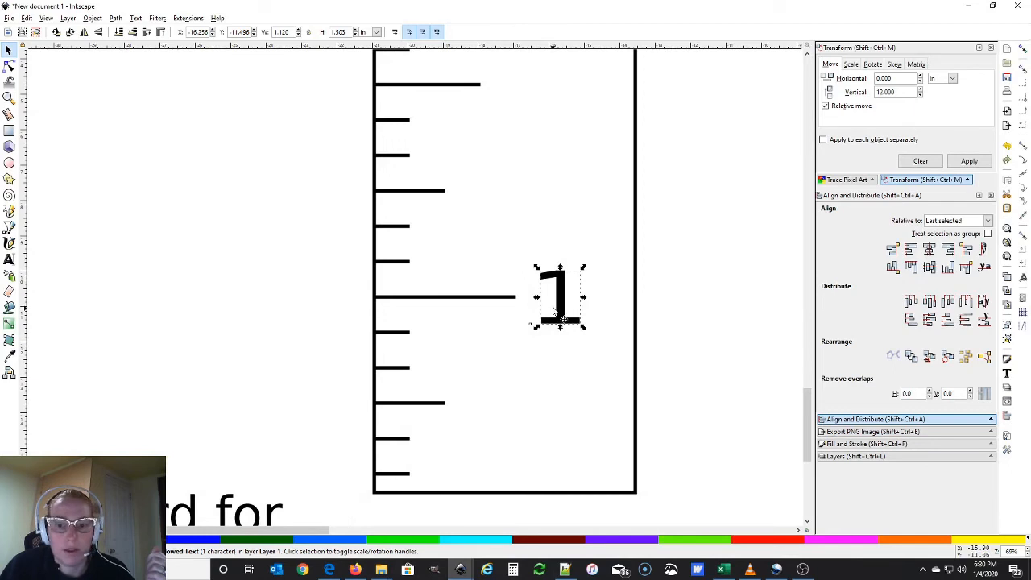
double_click(544, 278)
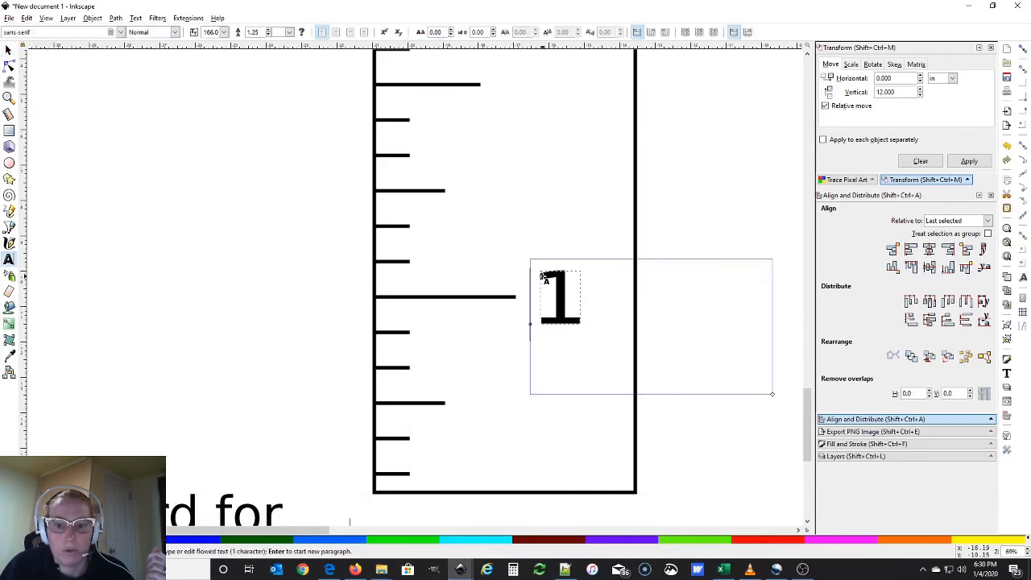
drag(543, 278, 569, 281)
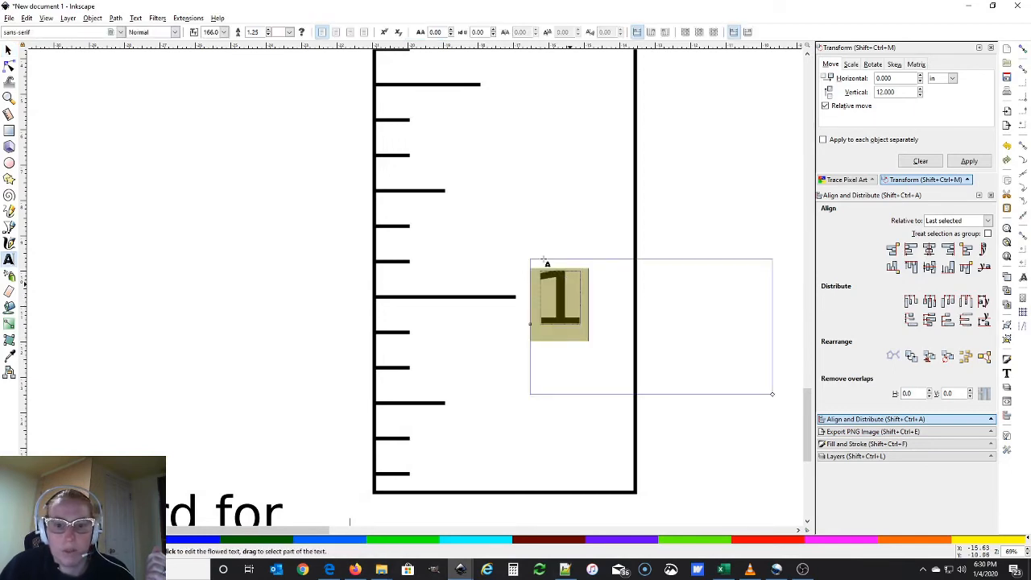
triple_click(60, 32)
text(dumbl)
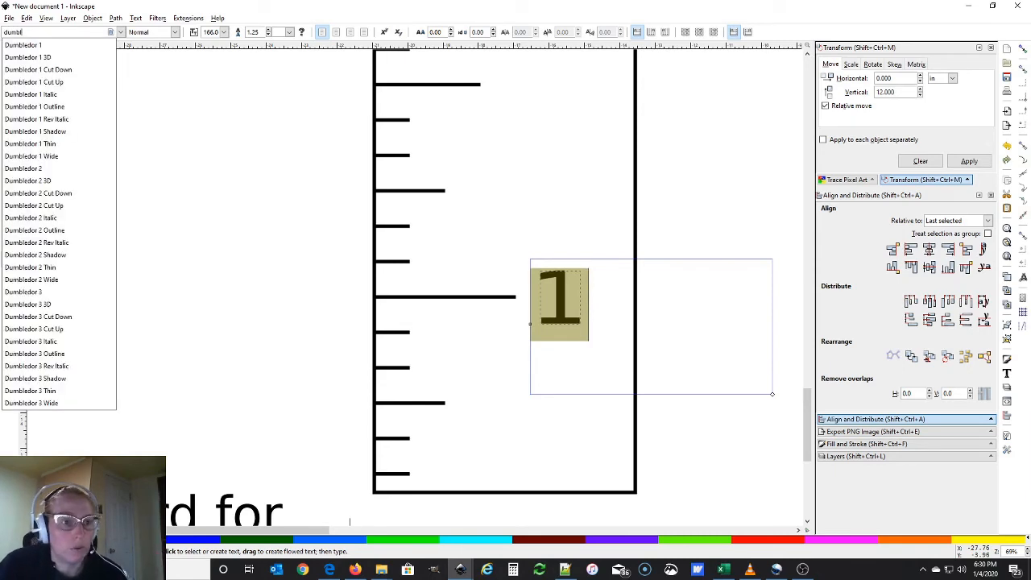
click(39, 58)
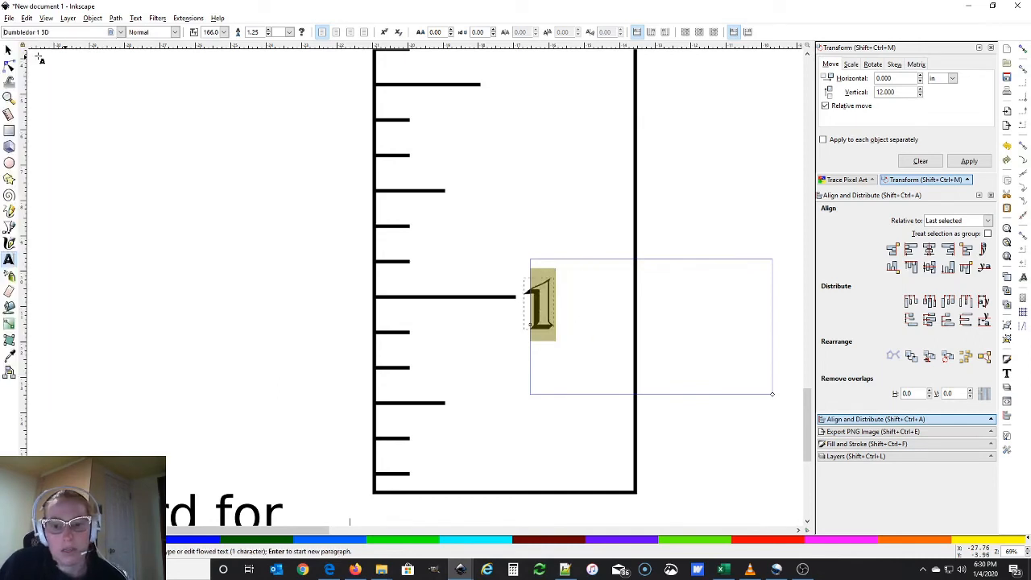
drag(52, 32, 4, 32)
text(dumbl)
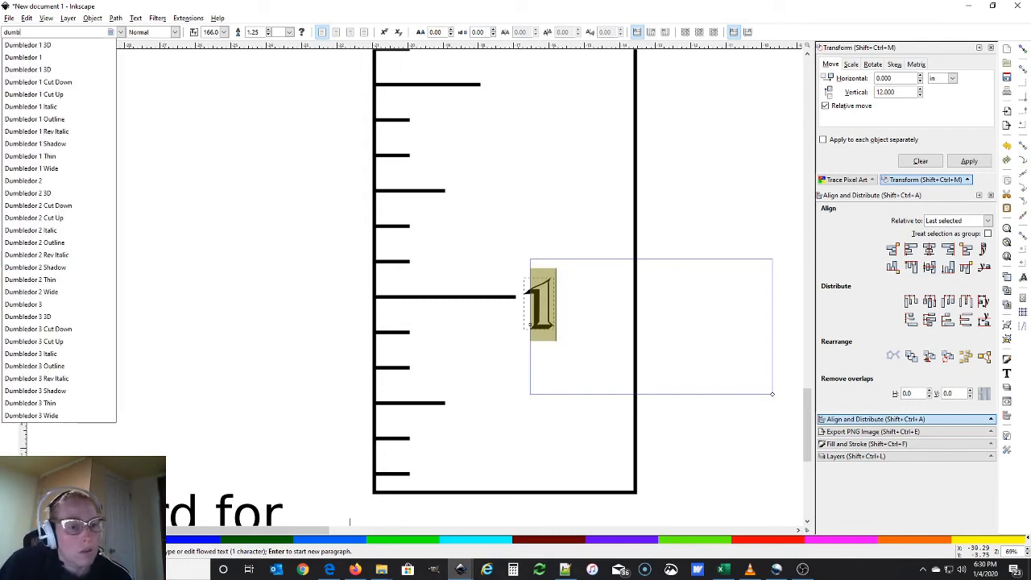
click(55, 168)
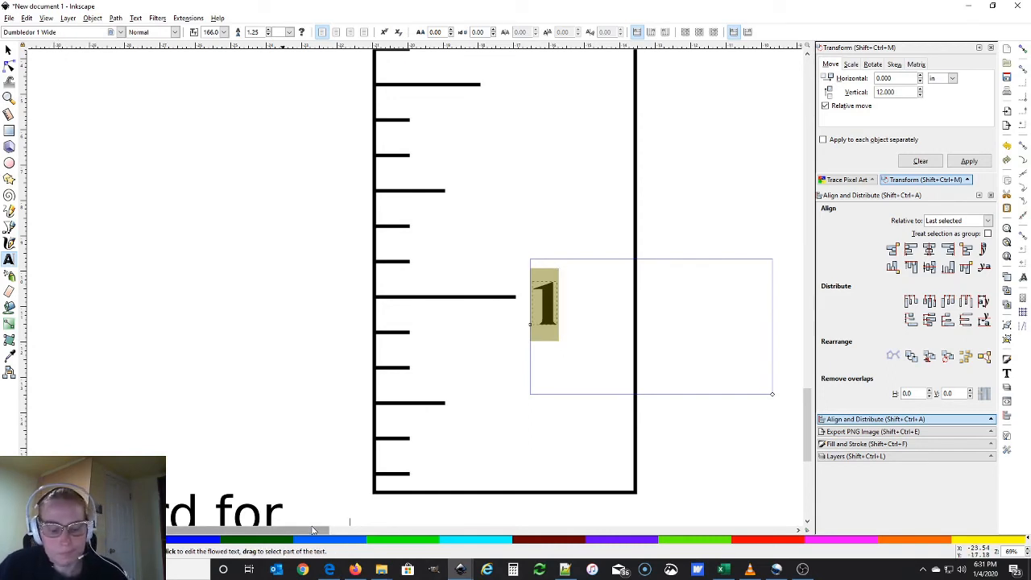
click(329, 569)
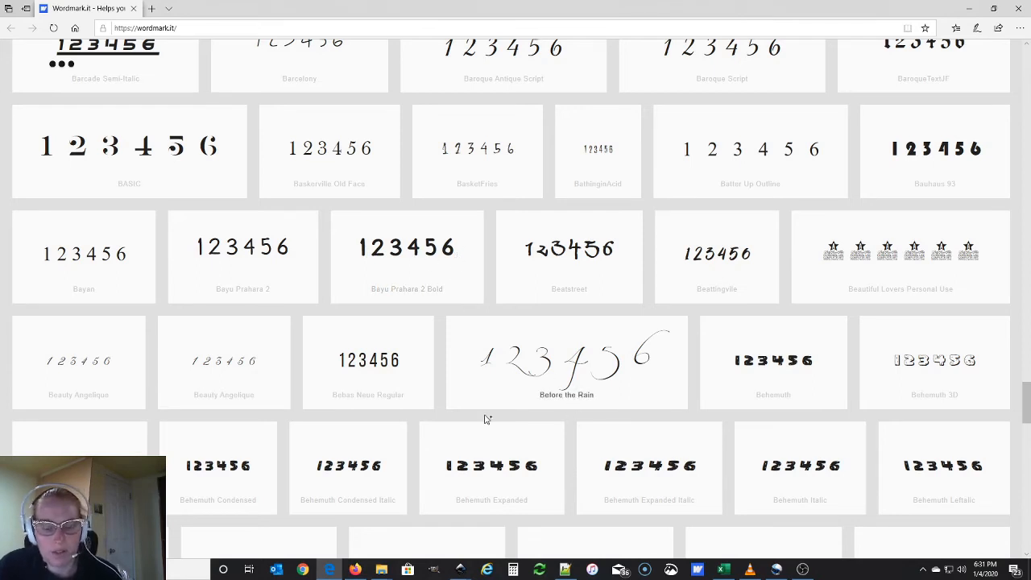
Return to the ruler drawing and type 'bray' into the font box
click(460, 570)
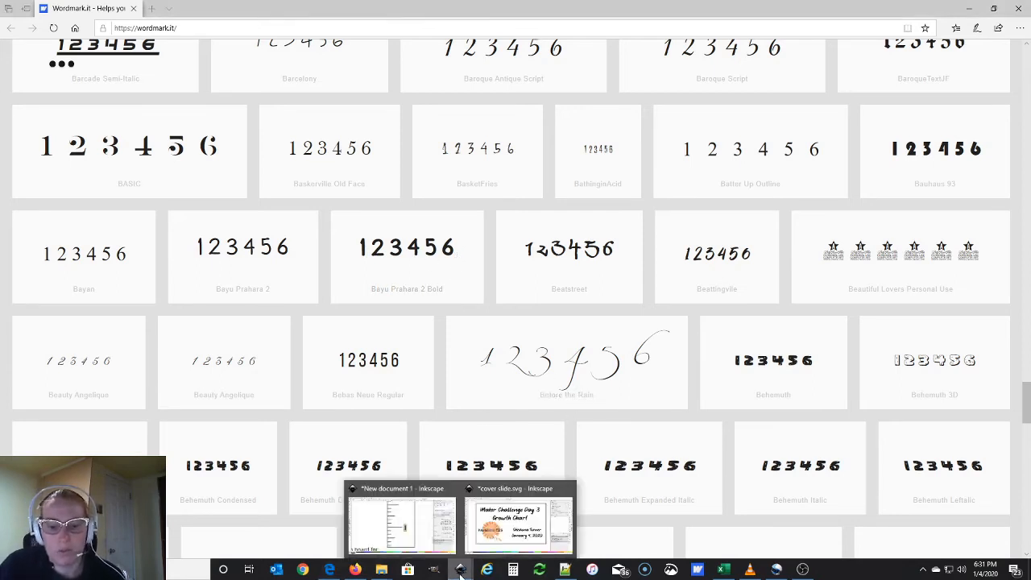
click(430, 512)
text(bray)
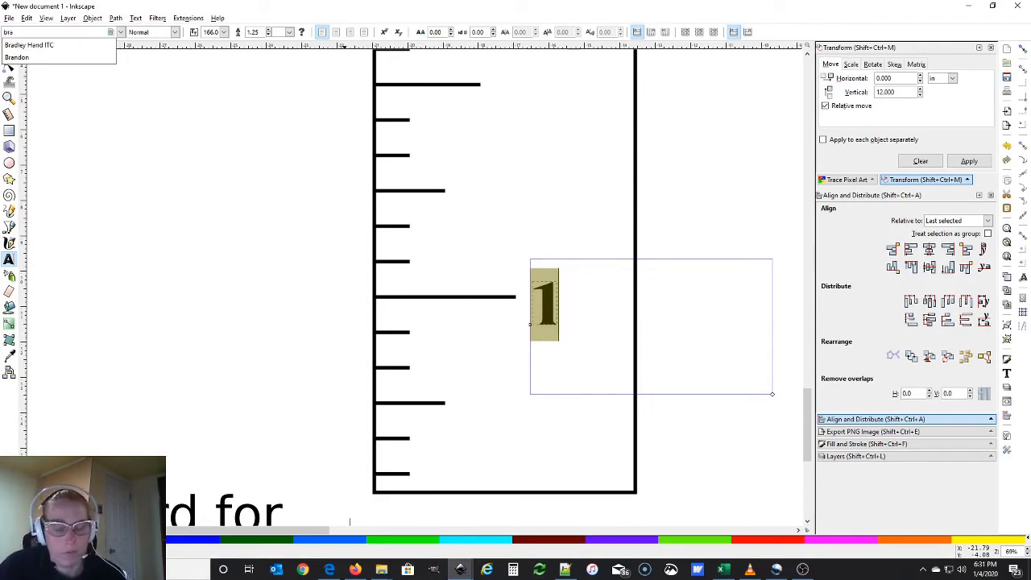
click(331, 570)
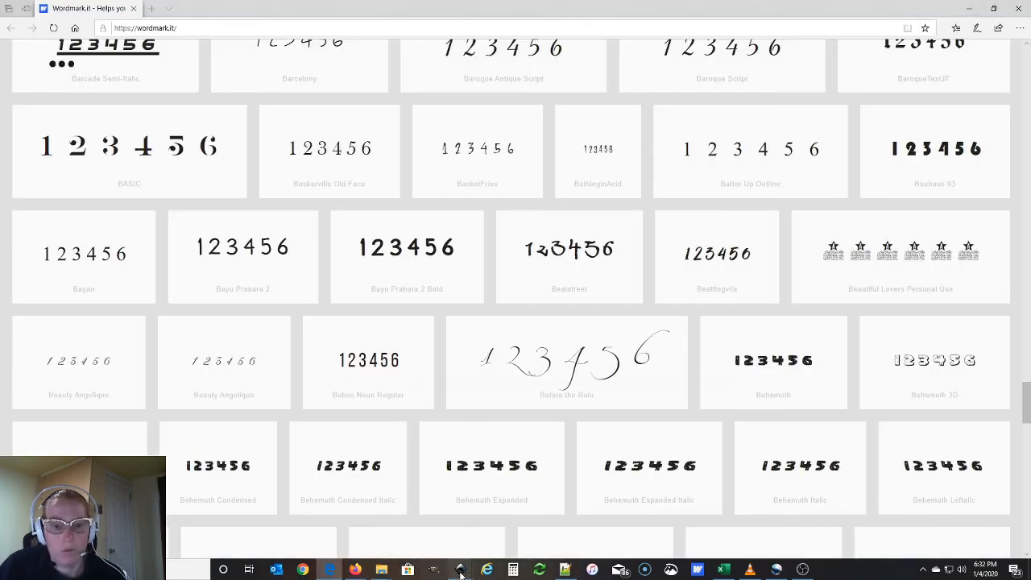
mouse_move(460, 572)
click(403, 516)
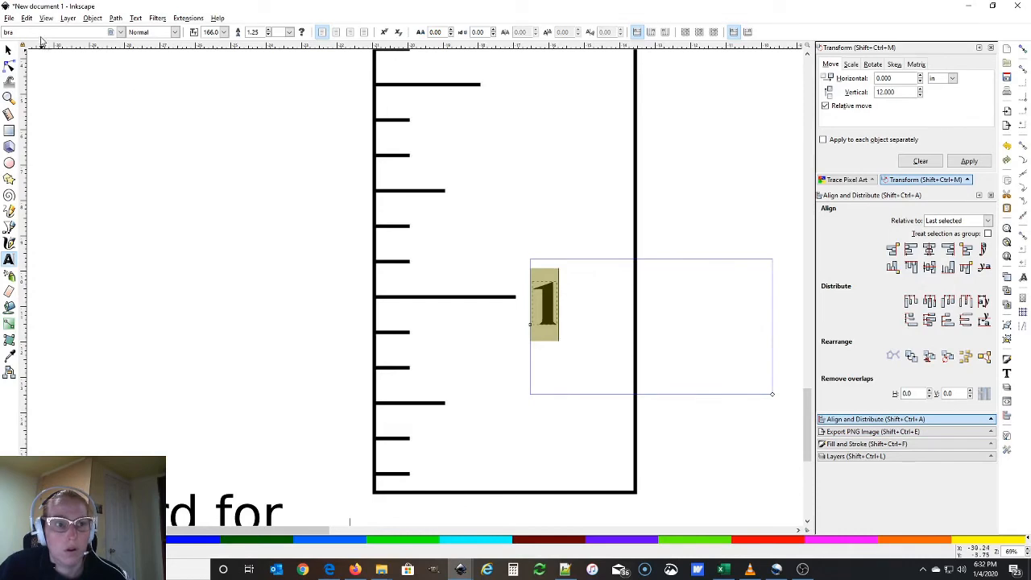
Change the 1 label's font from Dumbledor 1 Wide to Bayu Prahara 2 Bold
key(BackSpace)
key(BackSpace)
text(ay)
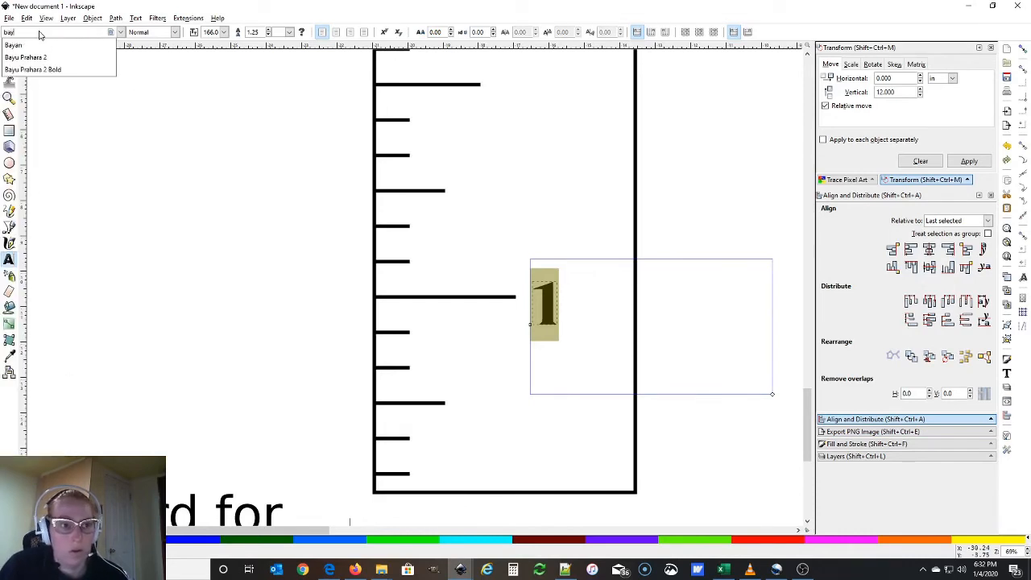
click(46, 70)
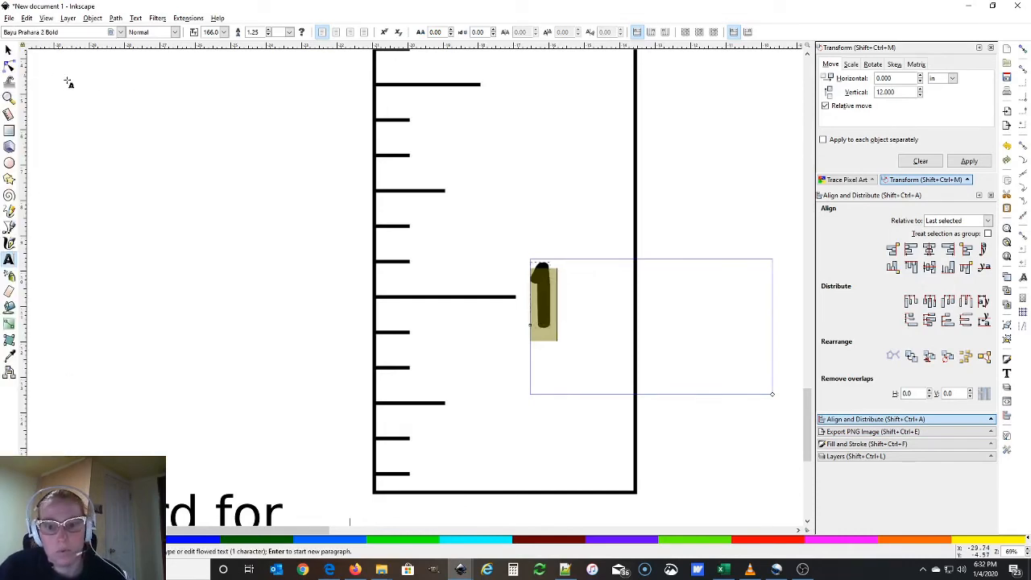
Nudge the 1 slightly right and down so it sits just beside its long tick
click(8, 50)
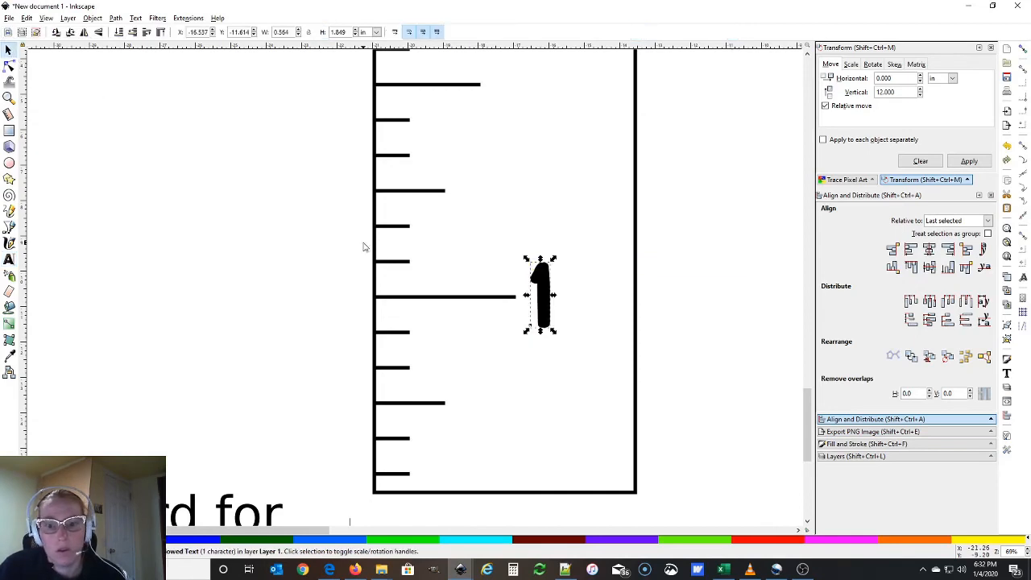
drag(549, 303, 556, 305)
shift+click(511, 297)
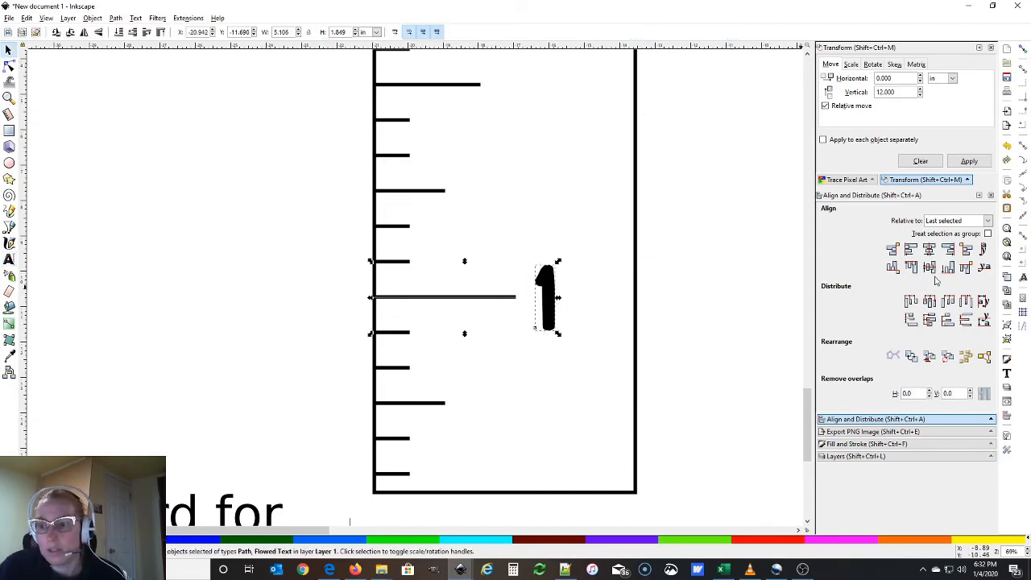
click(739, 334)
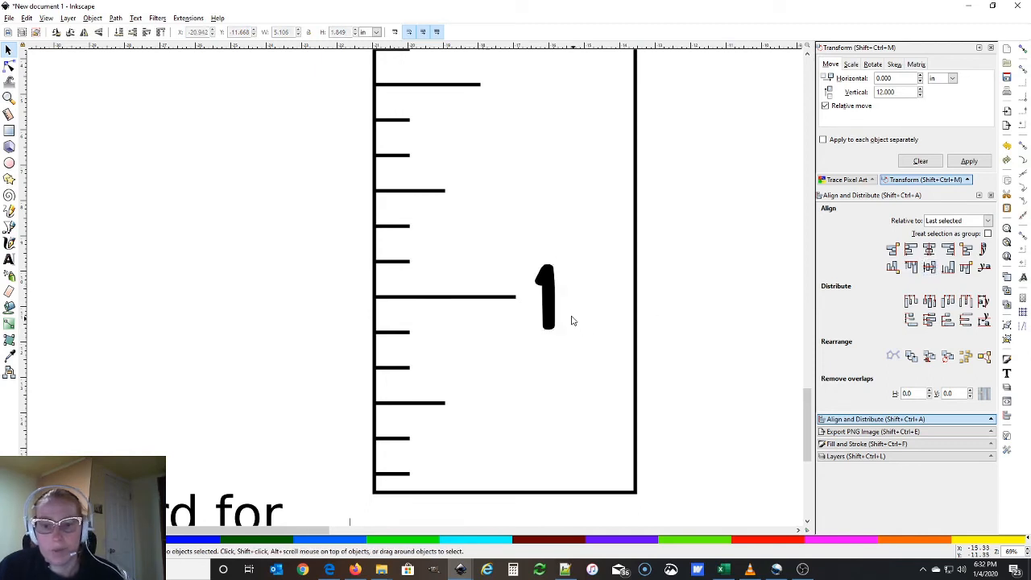
Set the 2 label's font to Bayu Prahara 2 Bold
scroll(567, 306, up, 3)
scroll(568, 334, up, 7)
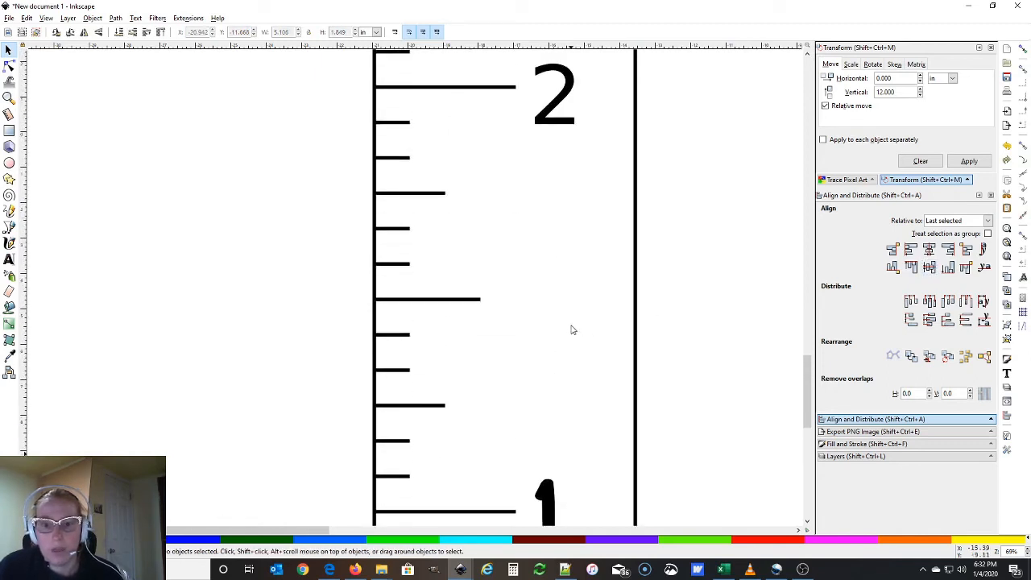
double_click(568, 193)
key(ctrl+a)
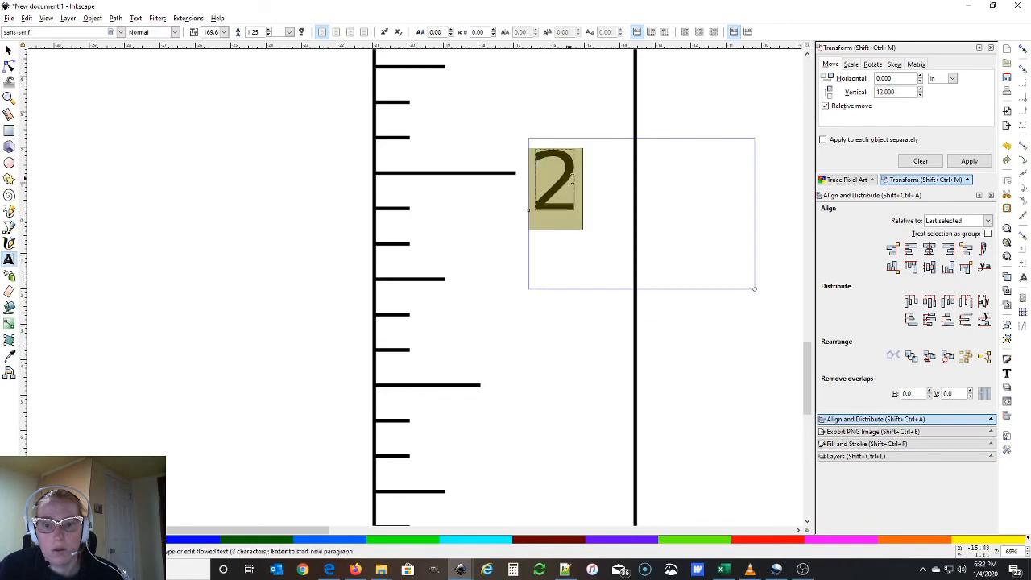
triple_click(32, 32)
text(bay)
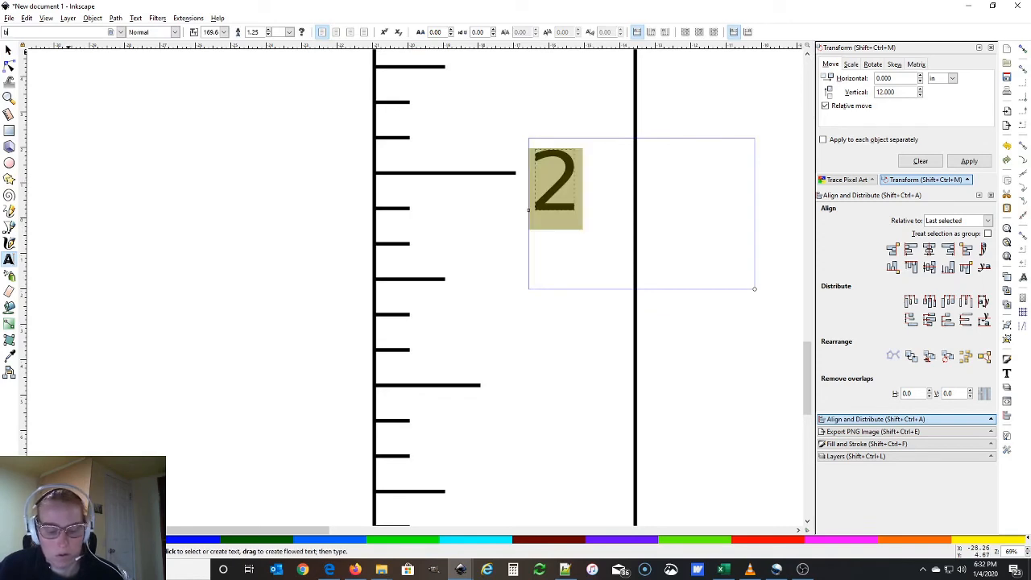
click(72, 82)
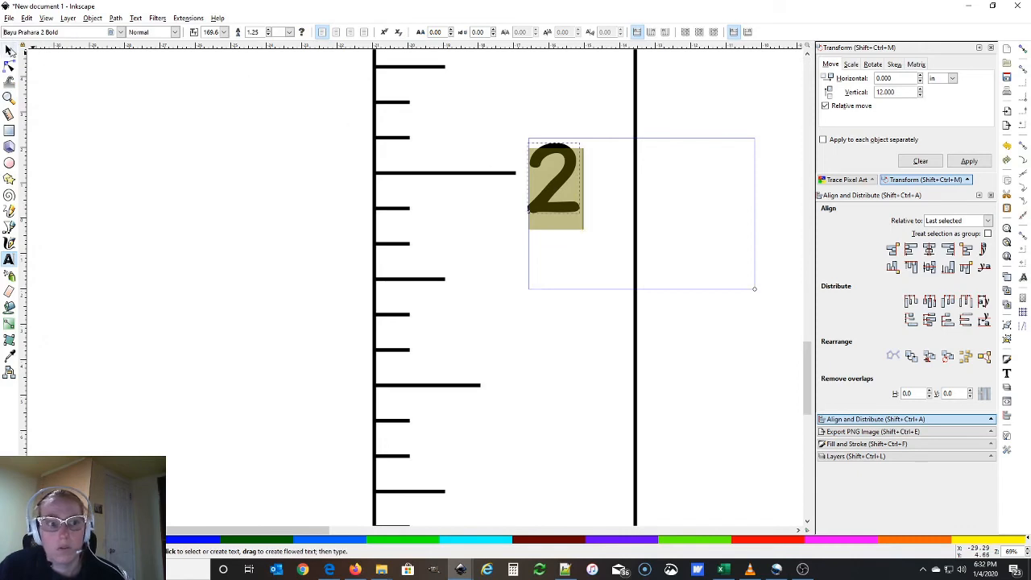
Try aligning the two-foot tick and the 2, then undo because the tick moved
key(F1)
click(472, 175)
shift+click(568, 195)
click(930, 267)
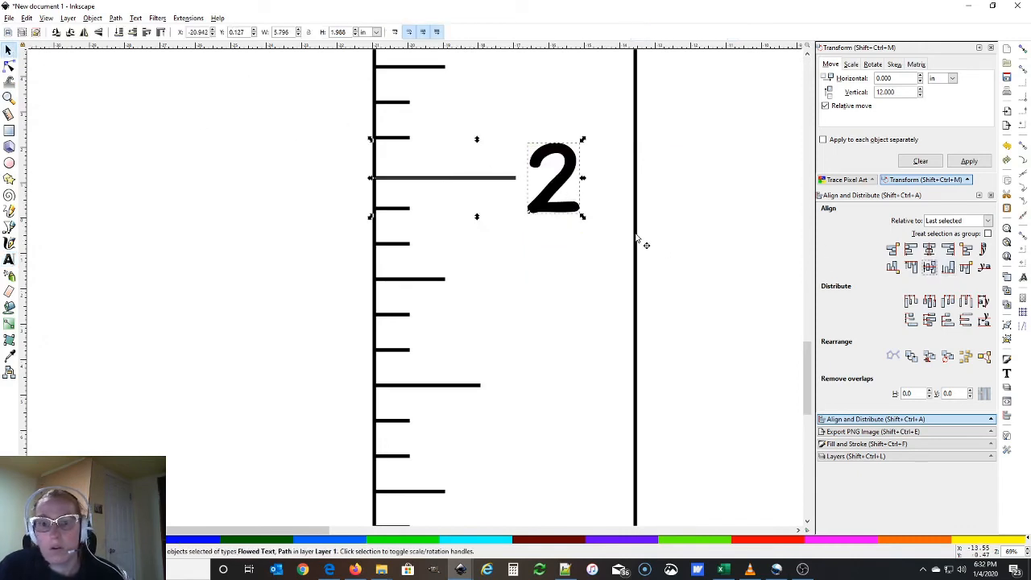
key(ctrl+z)
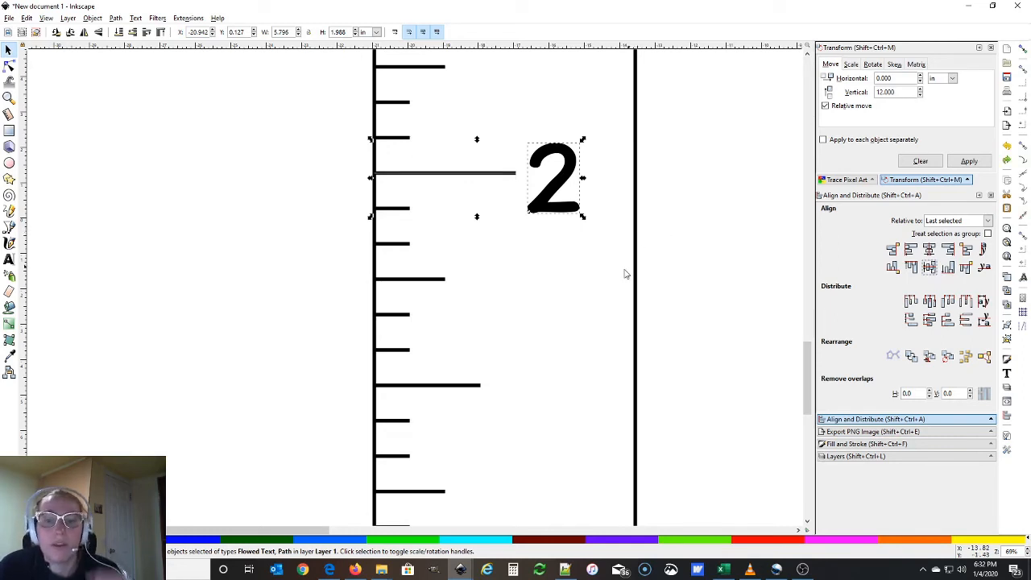
click(595, 278)
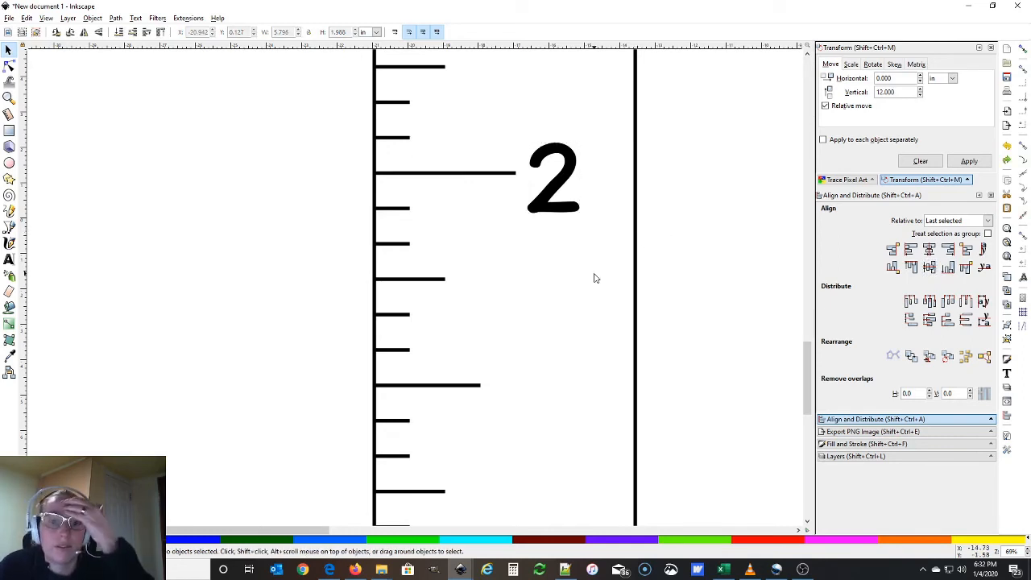
Centre the 2 vertically on its long tick
click(509, 173)
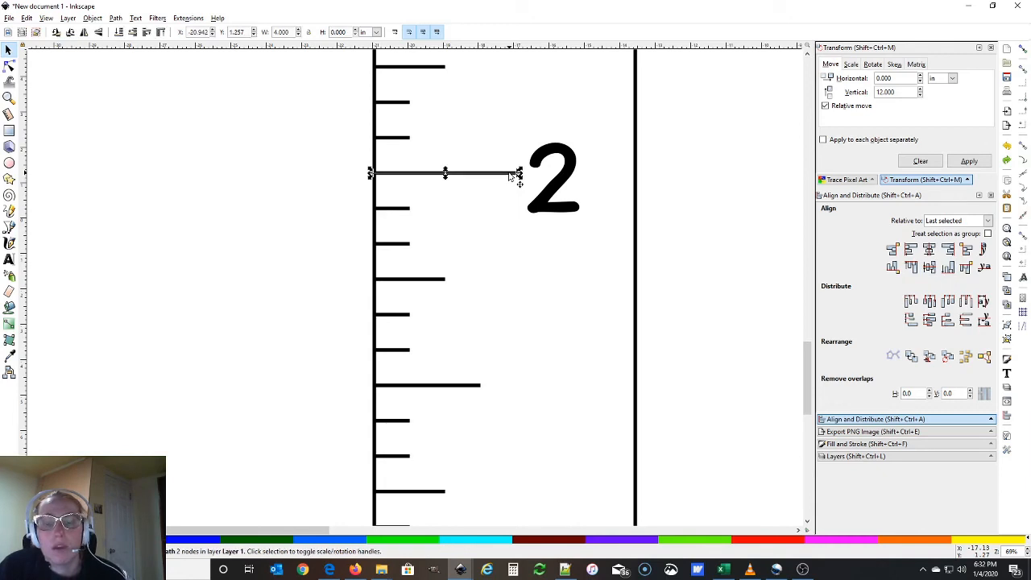
click(554, 153)
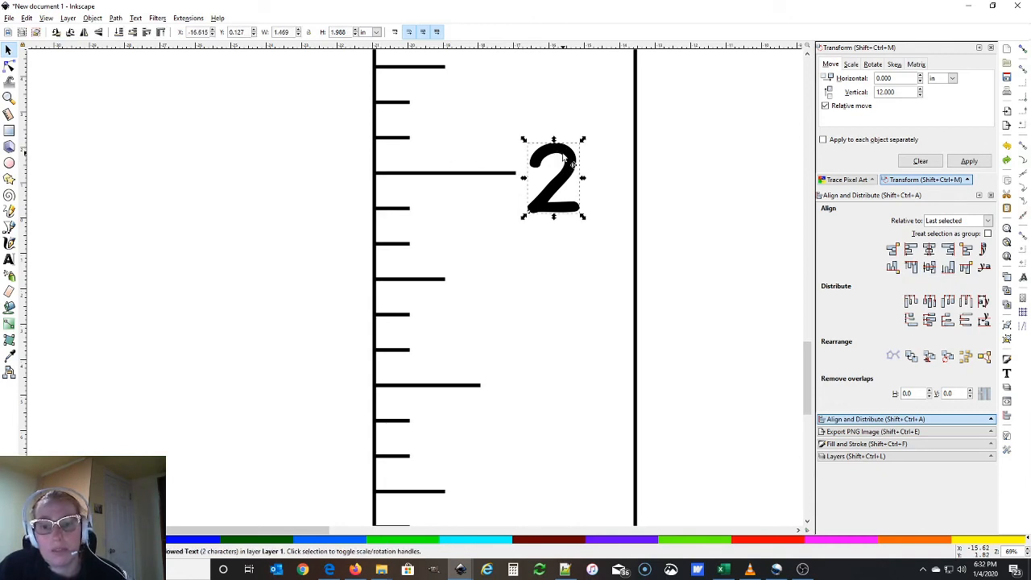
click(560, 248)
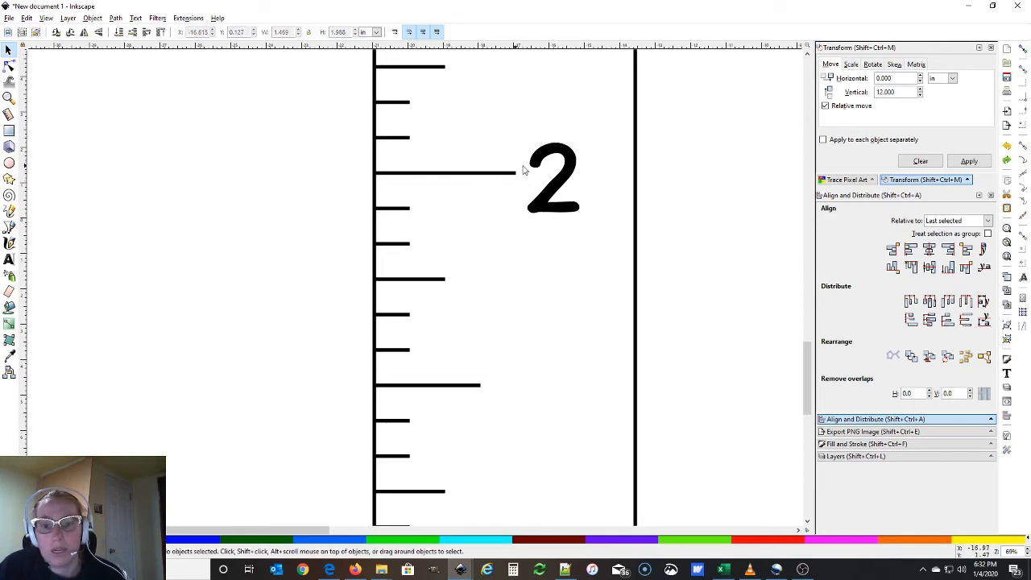
click(576, 183)
shift+click(487, 173)
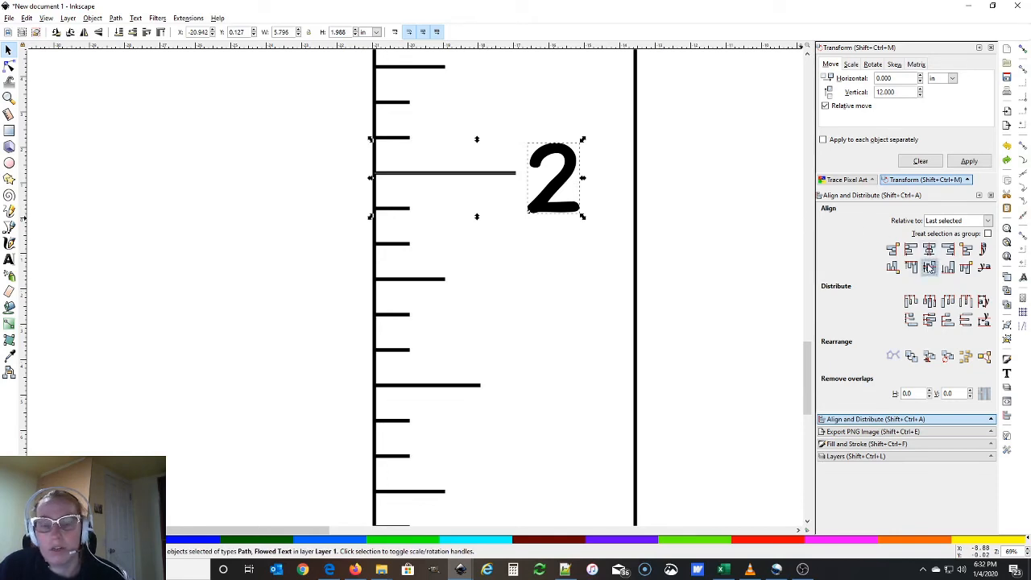
click(929, 268)
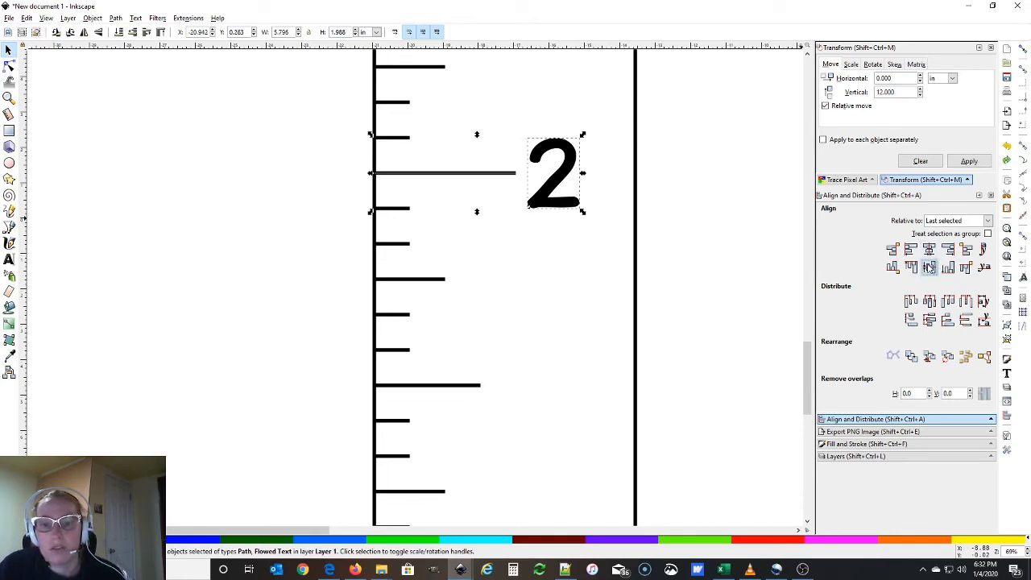
click(553, 249)
click(559, 179)
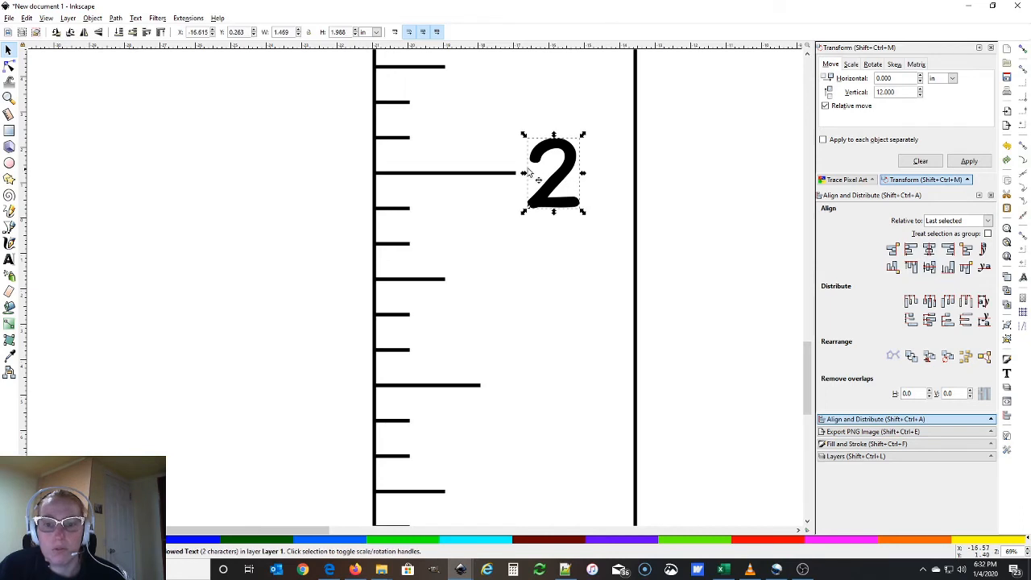
click(442, 174)
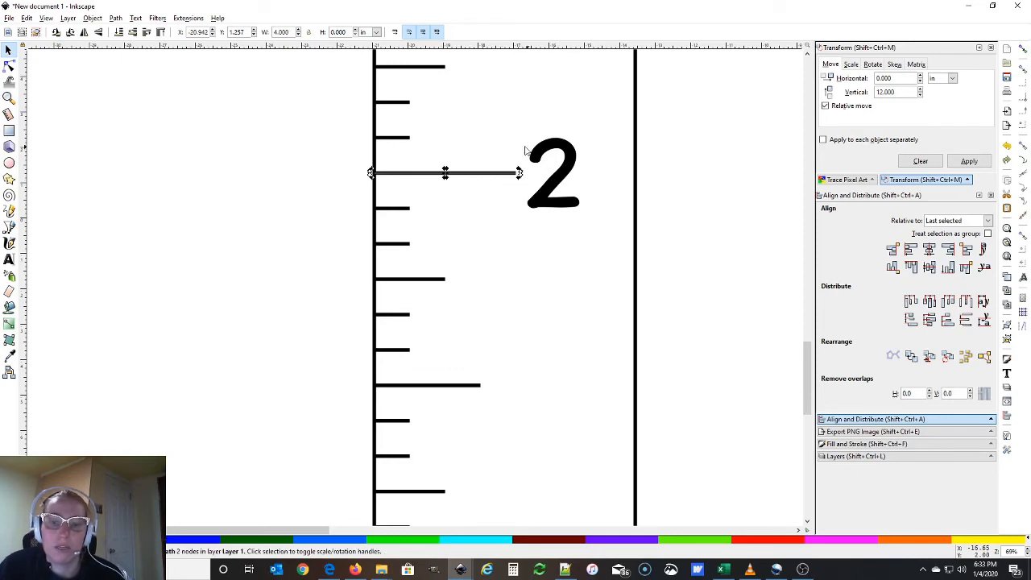
click(525, 217)
Line up the 2 horizontally with the lower label, then shift both slightly right
scroll(553, 228, up, 4)
scroll(576, 240, down, 6)
scroll(561, 240, down, 3)
scroll(559, 239, up, 2)
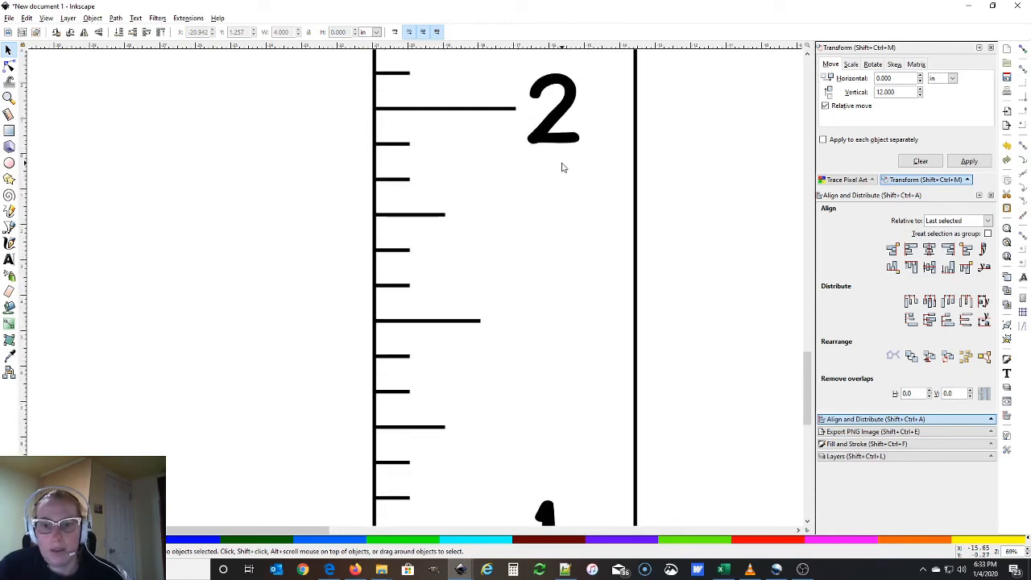
click(553, 133)
shift+click(550, 514)
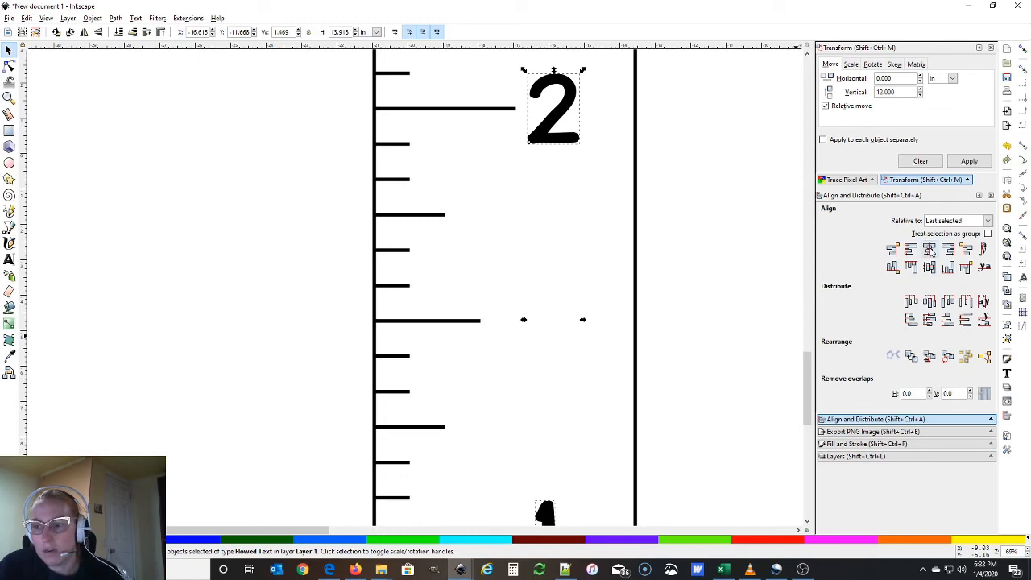
click(929, 250)
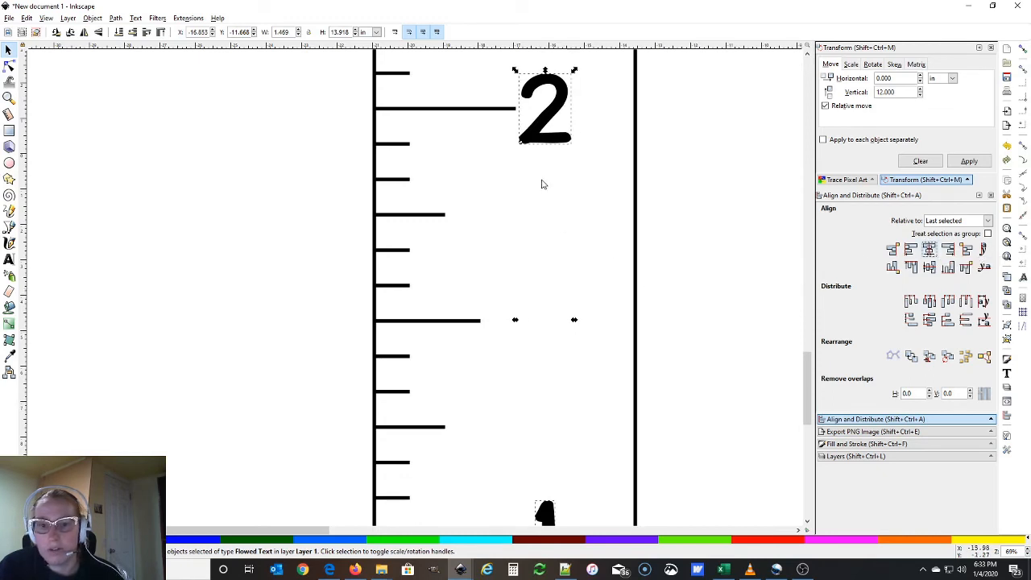
drag(545, 125, 552, 125)
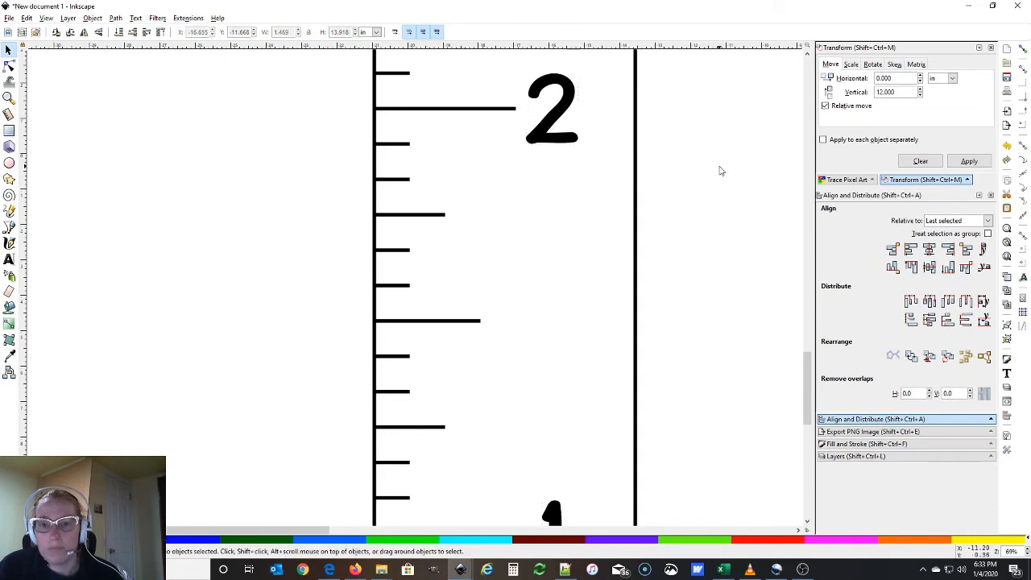
click(713, 170)
Duplicate the 2 label
scroll(677, 179, up, 5)
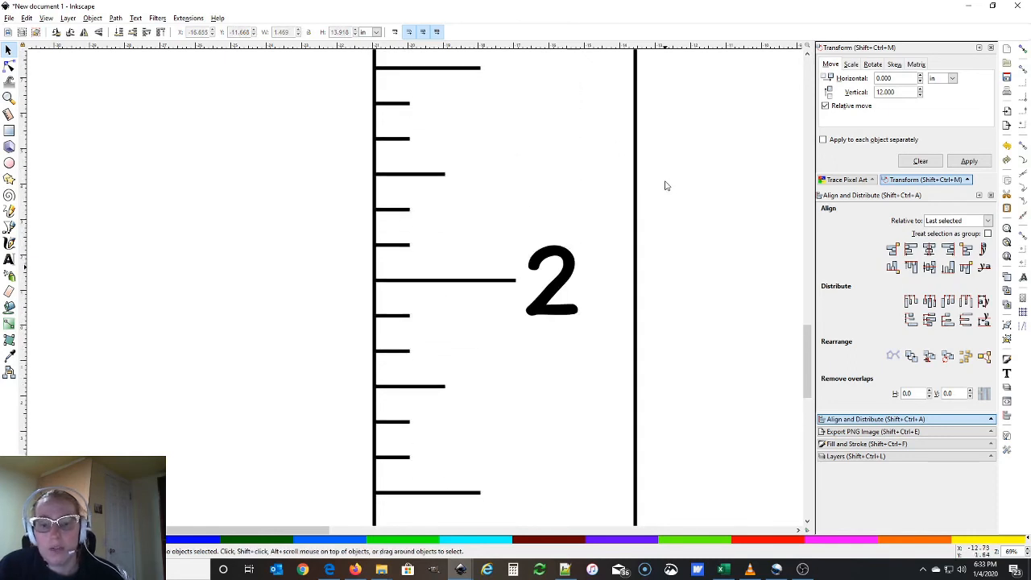
click(563, 284)
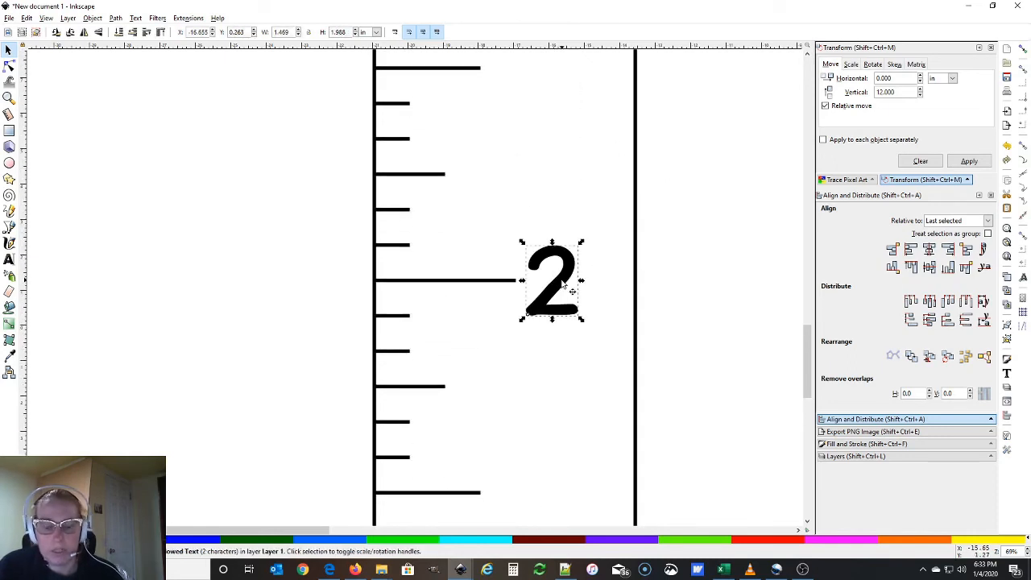
key(ctrl+d)
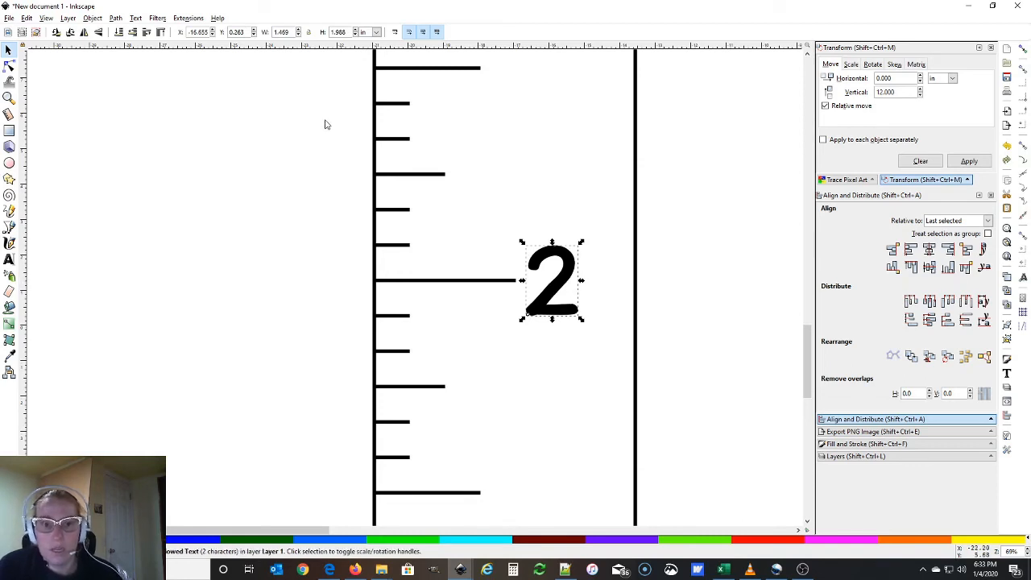
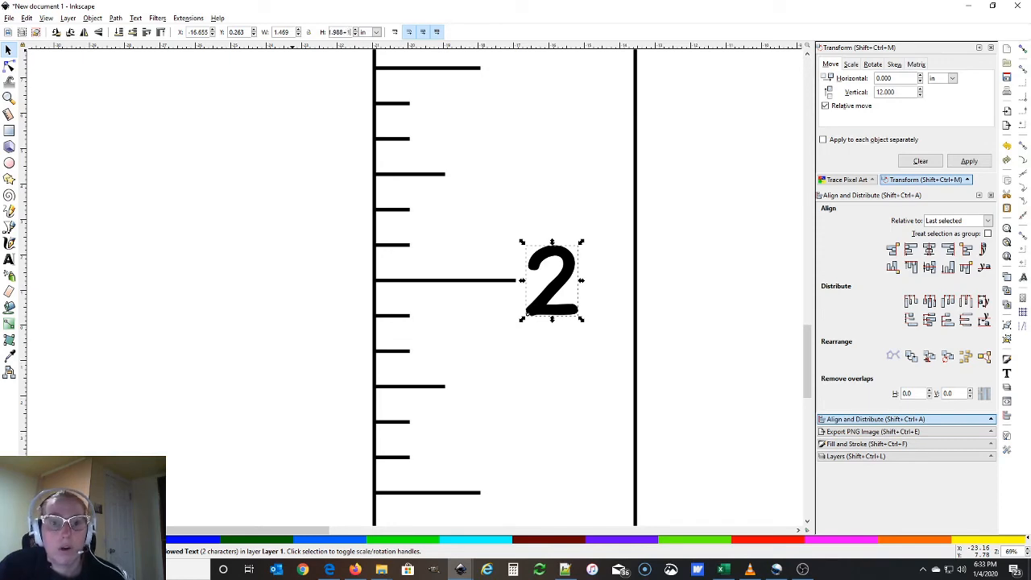
Move the duplicate 2 twelve inches along the ruler, undoing two accidental changes first
key(Return)
key(ctrl+z)
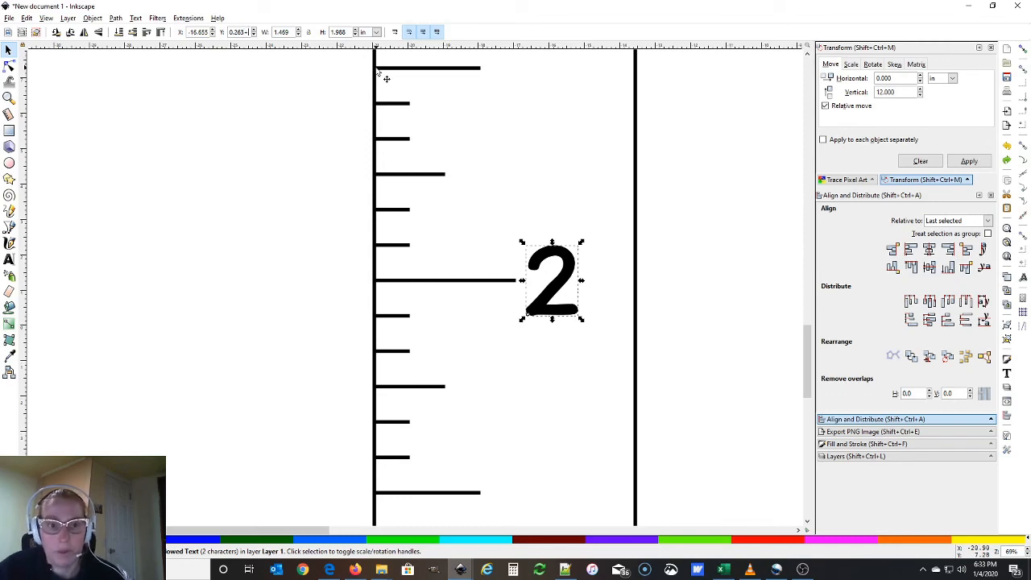
text(1)
key(Return)
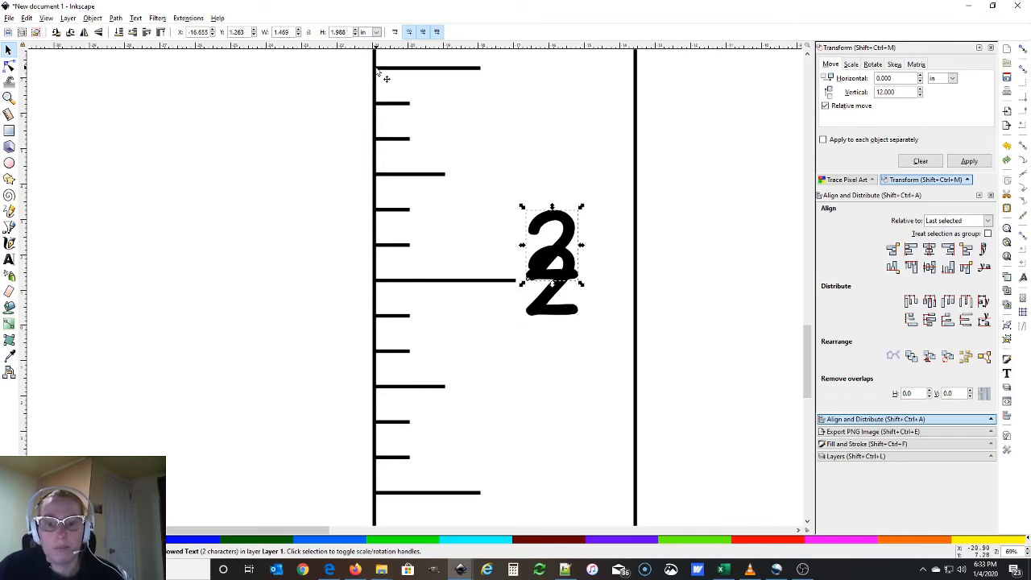
key(ctrl+z)
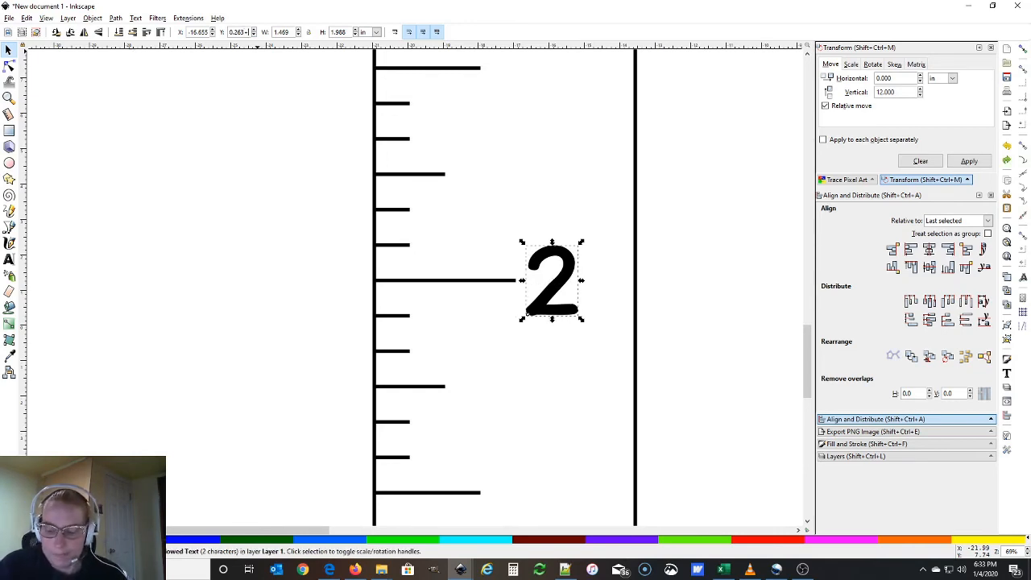
text(2)
key(Return)
scroll(621, 287, up, 20)
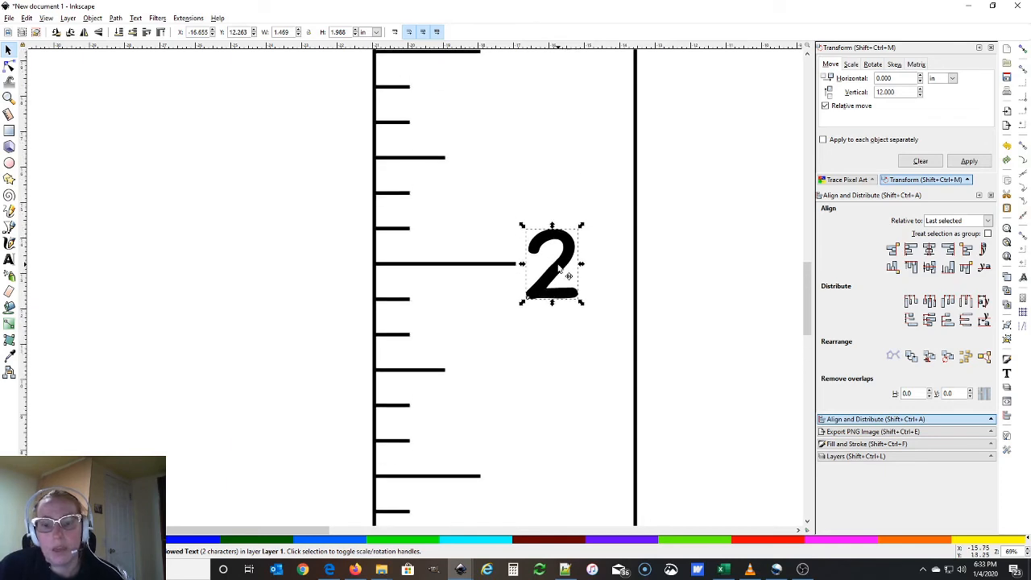
Retype the moved copy's digit as 3
double_click(558, 265)
key(BackSpace)
text(3)
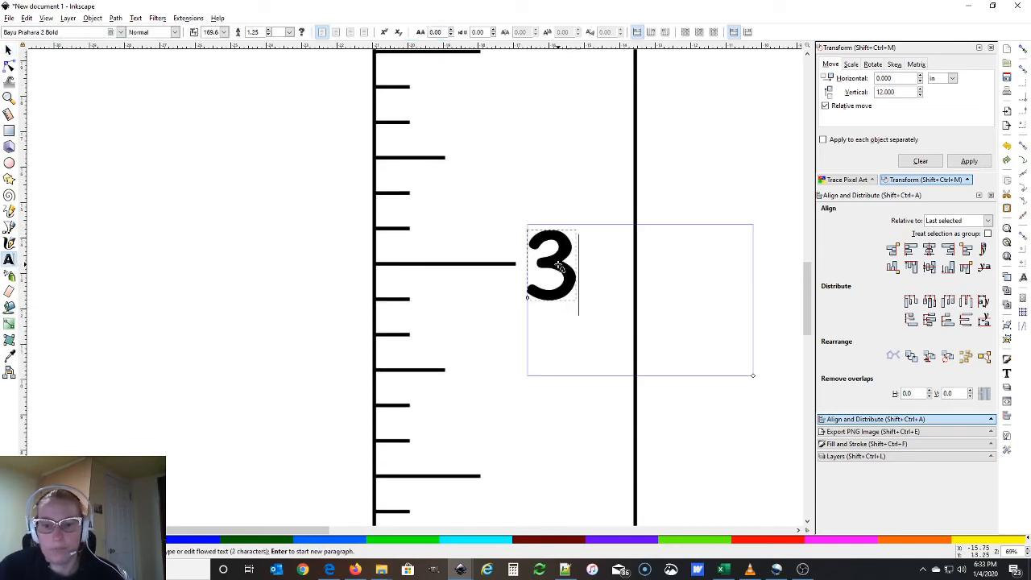
Move a copy of the 3 twelve inches further along, to Y 24.228 in
click(8, 50)
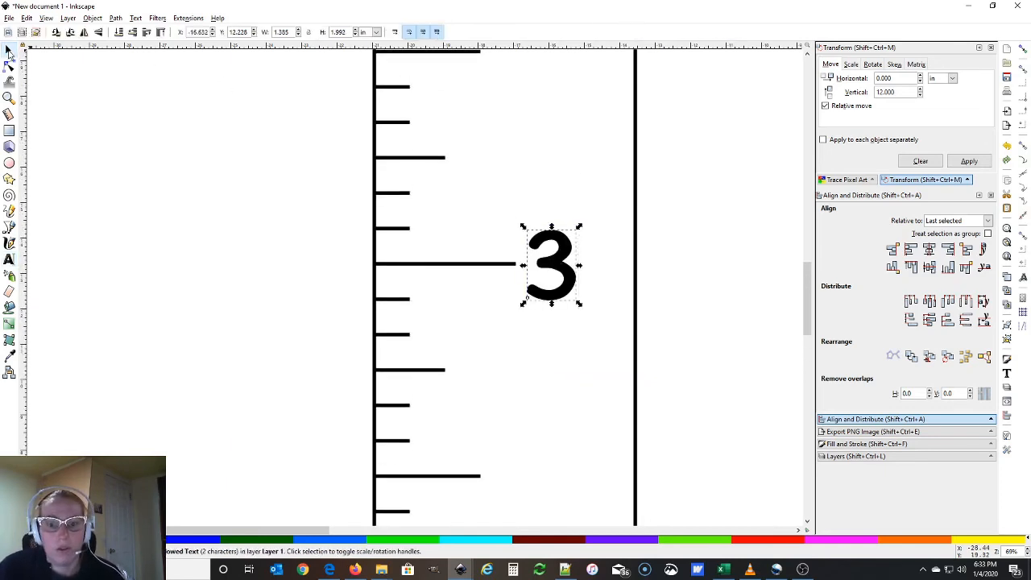
click(549, 268)
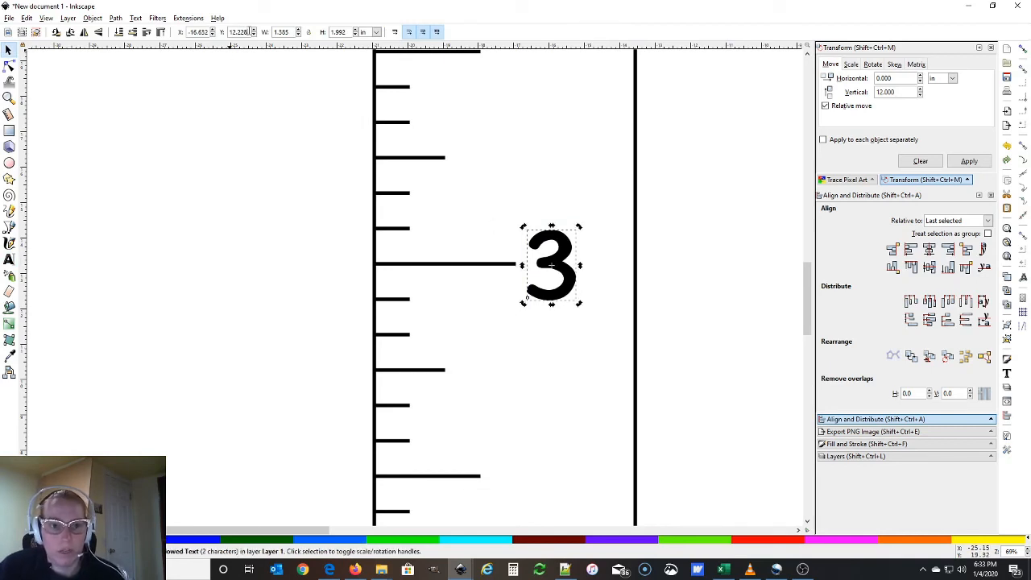
text(4)
key(Return)
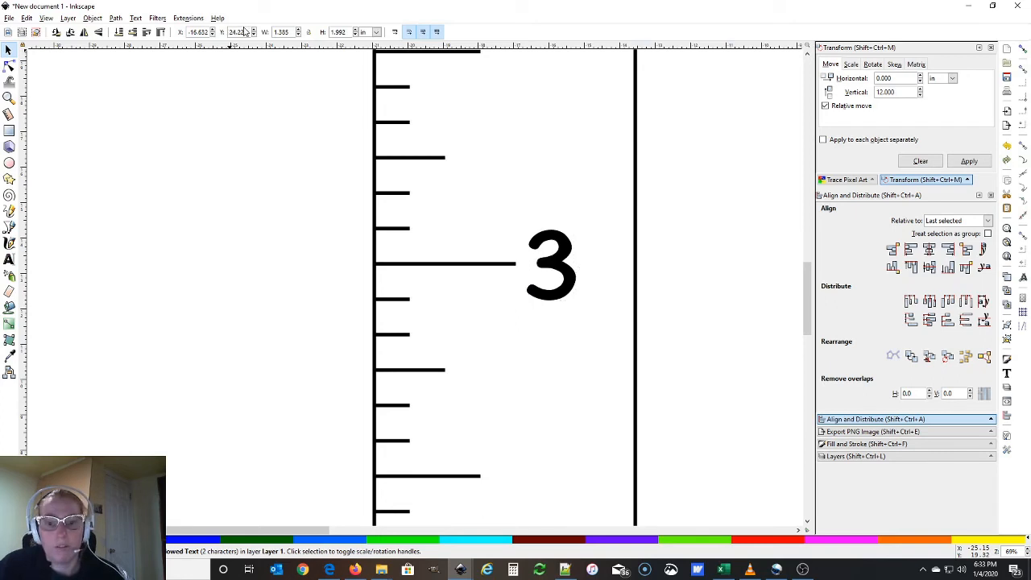
scroll(488, 199, up, 10)
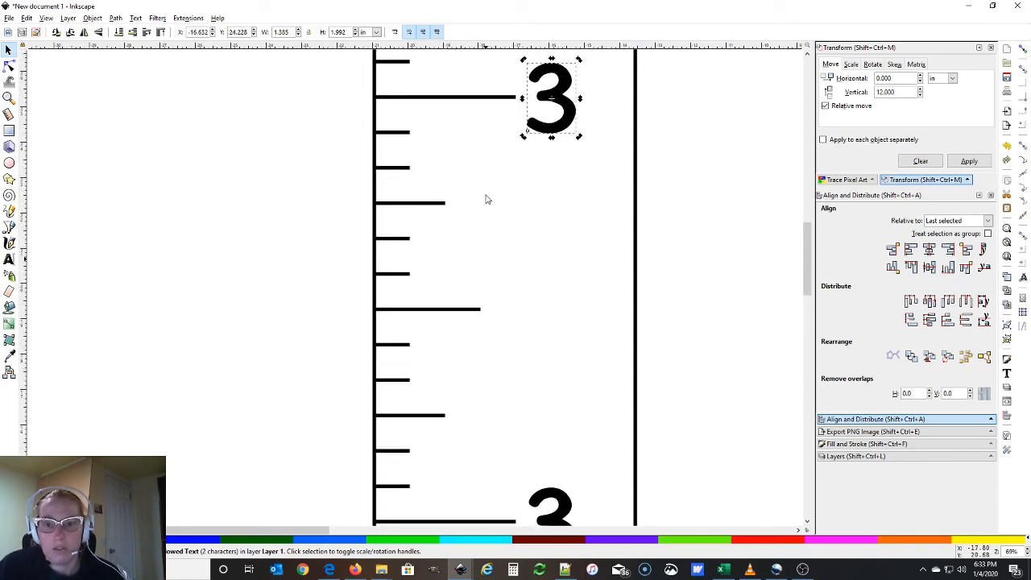
Change the moved copy of 3 into a 4
double_click(571, 246)
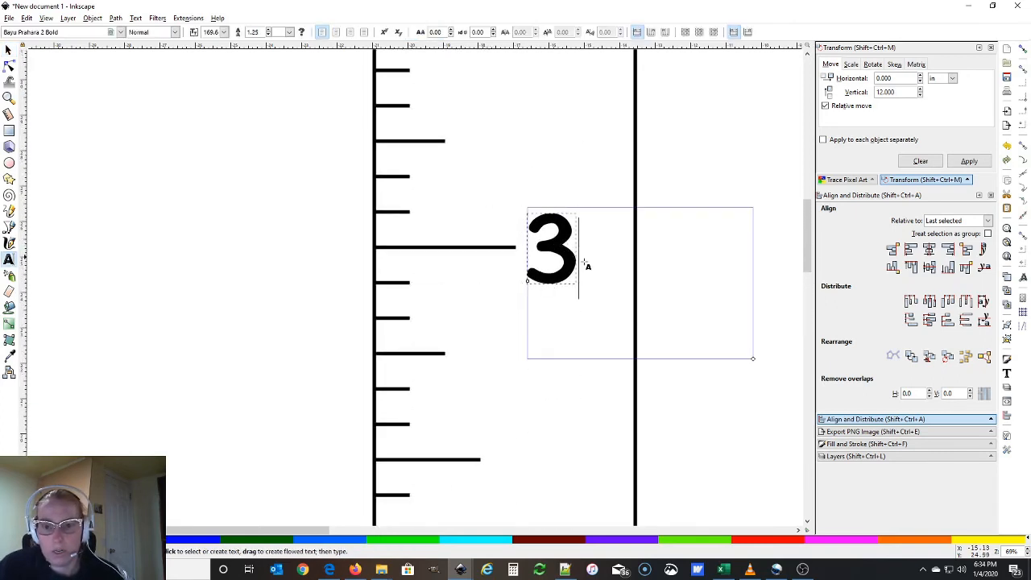
key(BackSpace)
text(4)
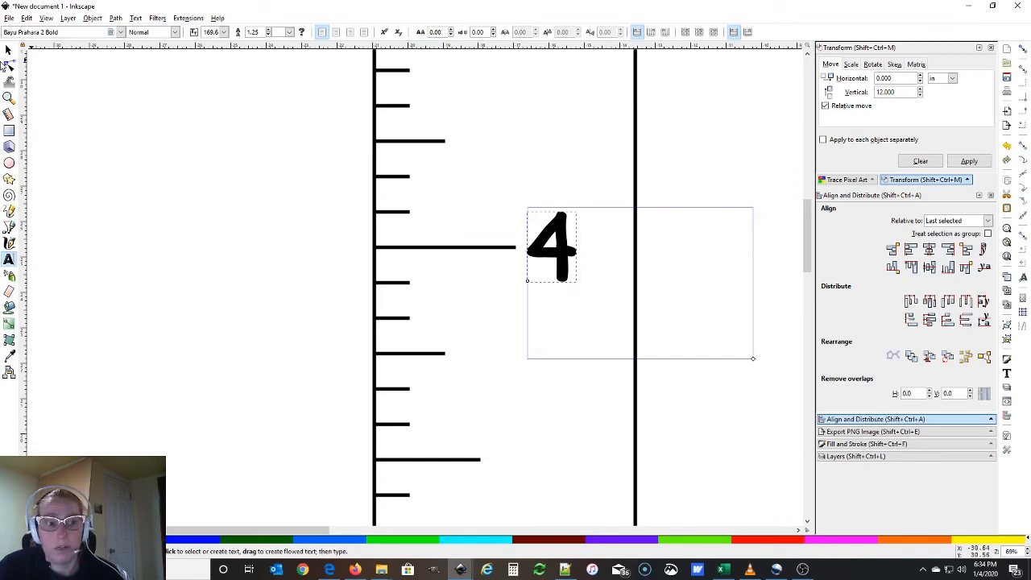
key(F1)
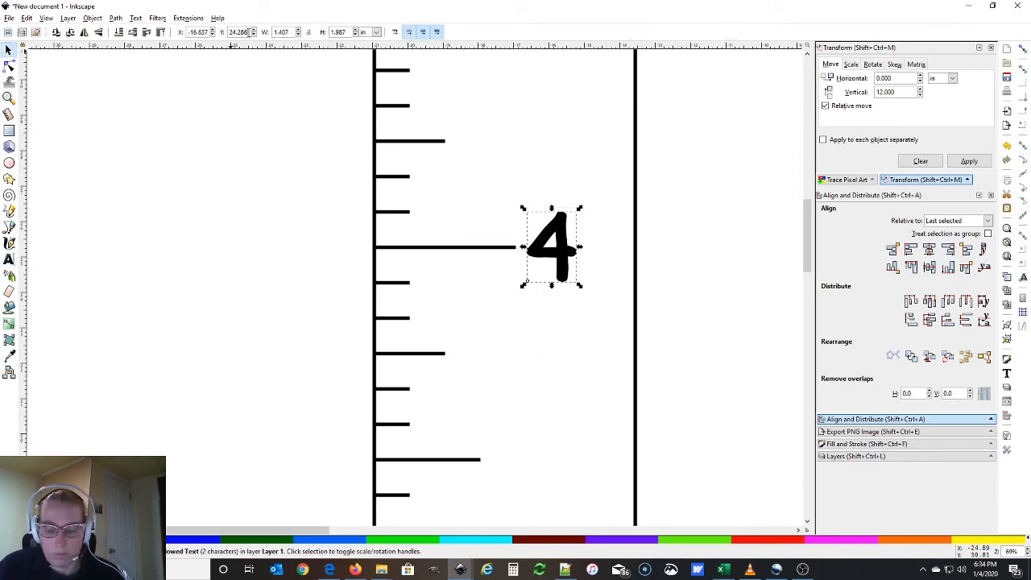
Place two more copies of the 4, each 12 inches further along the ruler
text(+)
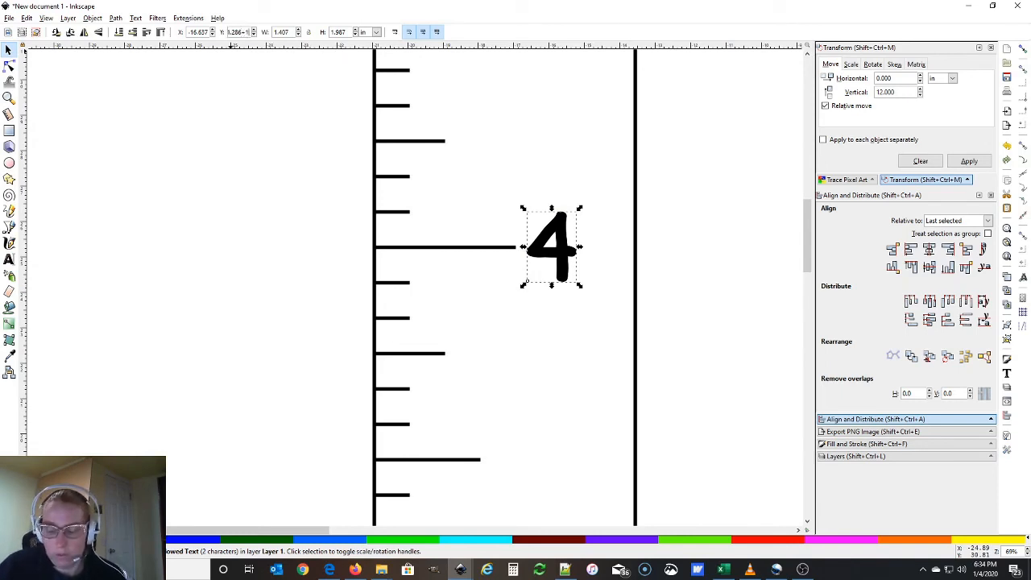
text(12)
key(Return)
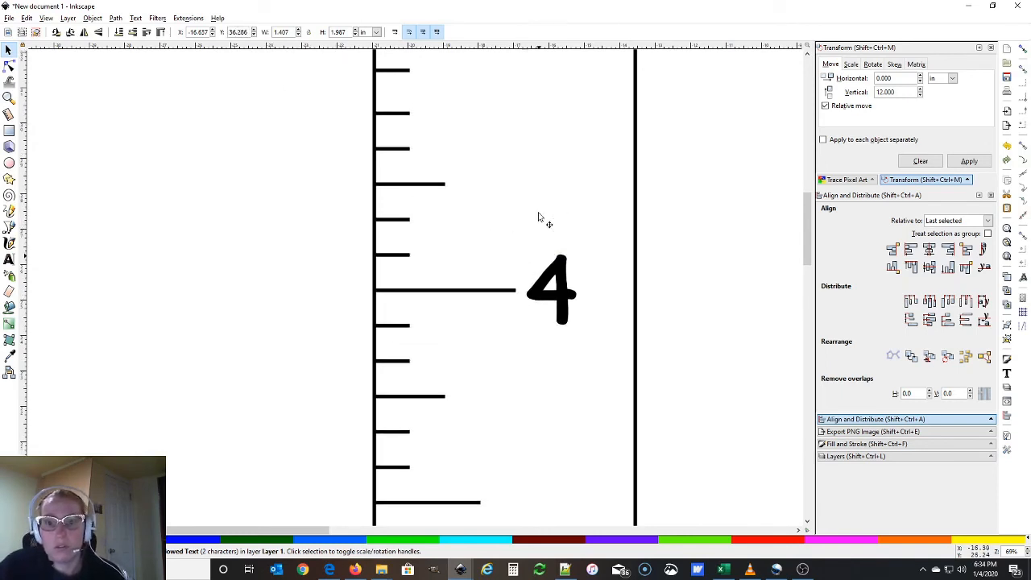
scroll(538, 212, up, 5)
scroll(538, 212, down, 4)
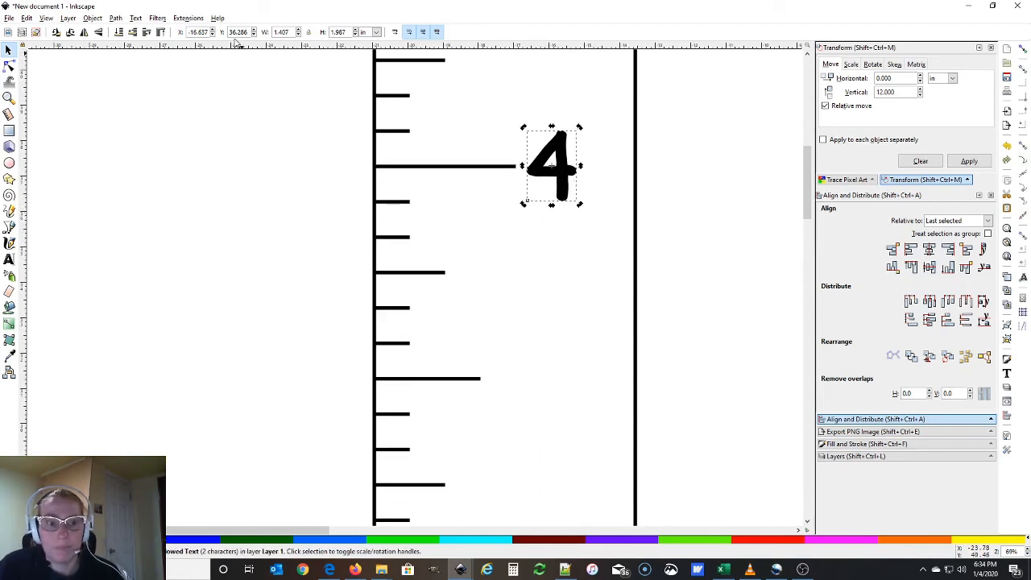
text(+)
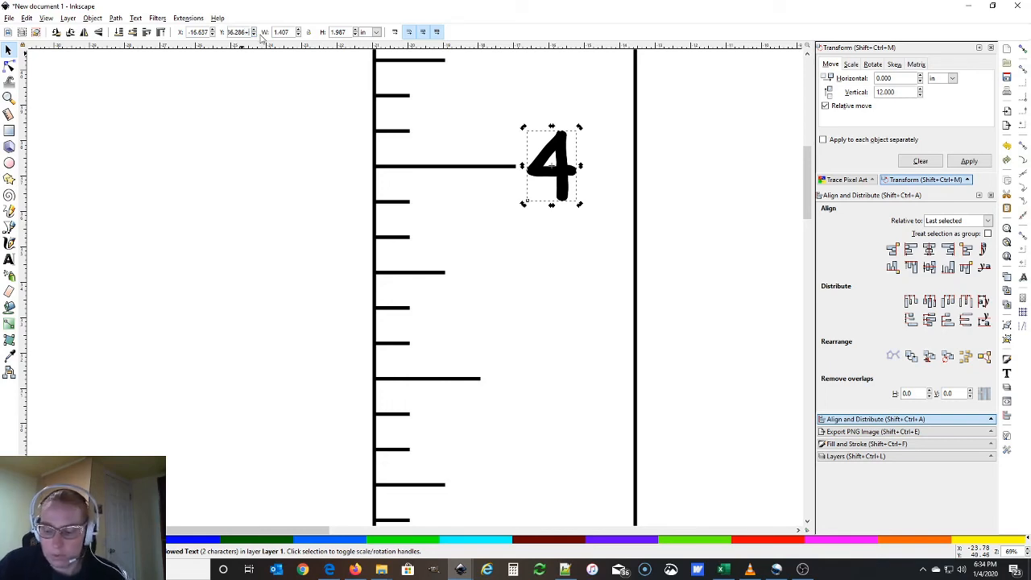
text(12)
key(Return)
scroll(489, 369, down, 10)
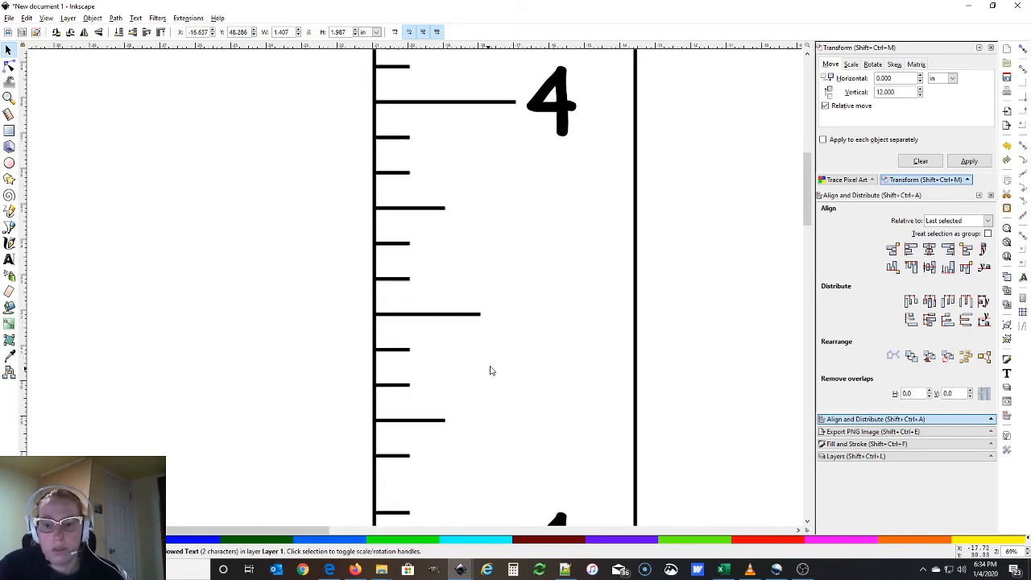
Retype the farther copy as 5 and the remaining copy as 6
click(573, 258)
double_click(574, 260)
key(BackSpace)
text(5)
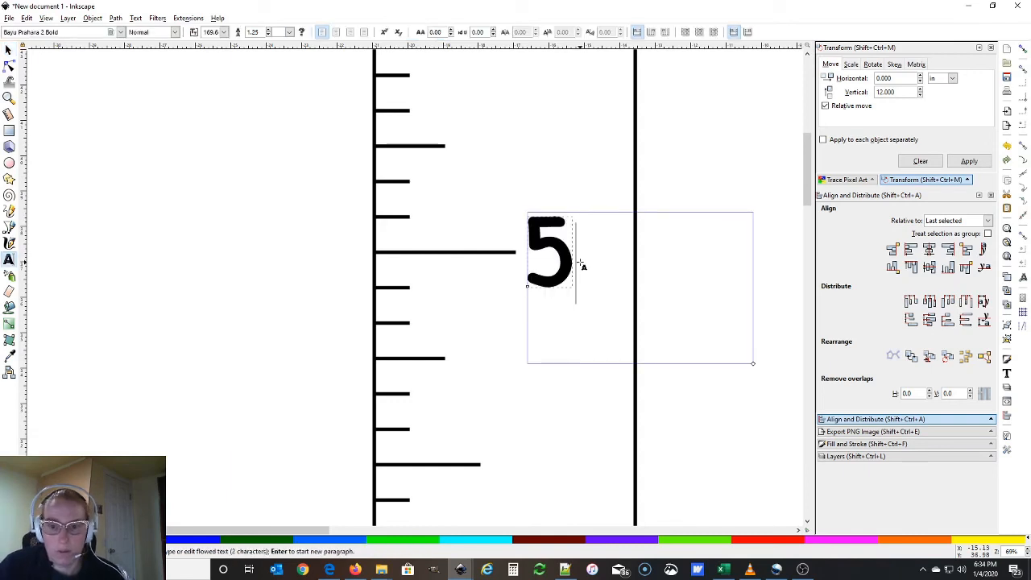
scroll(601, 194, up, 11)
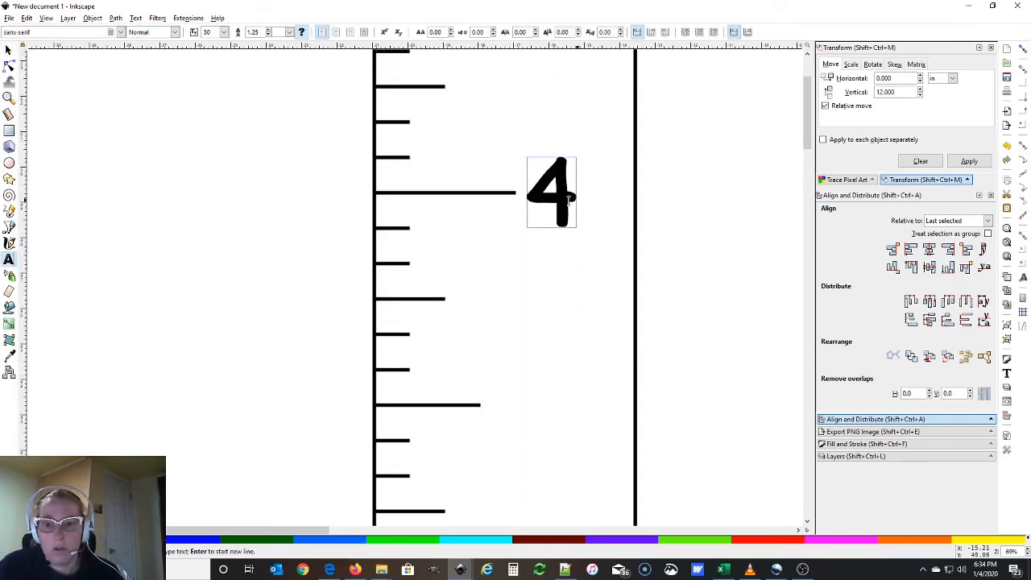
click(562, 199)
double_click(561, 199)
key(BackSpace)
text(6)
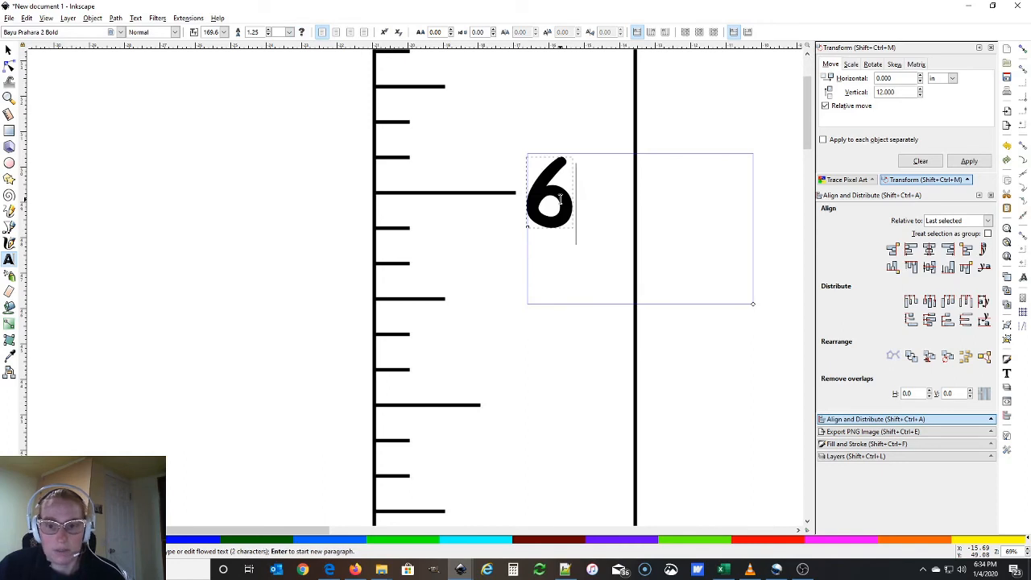
key(Escape)
scroll(578, 124, up, 3)
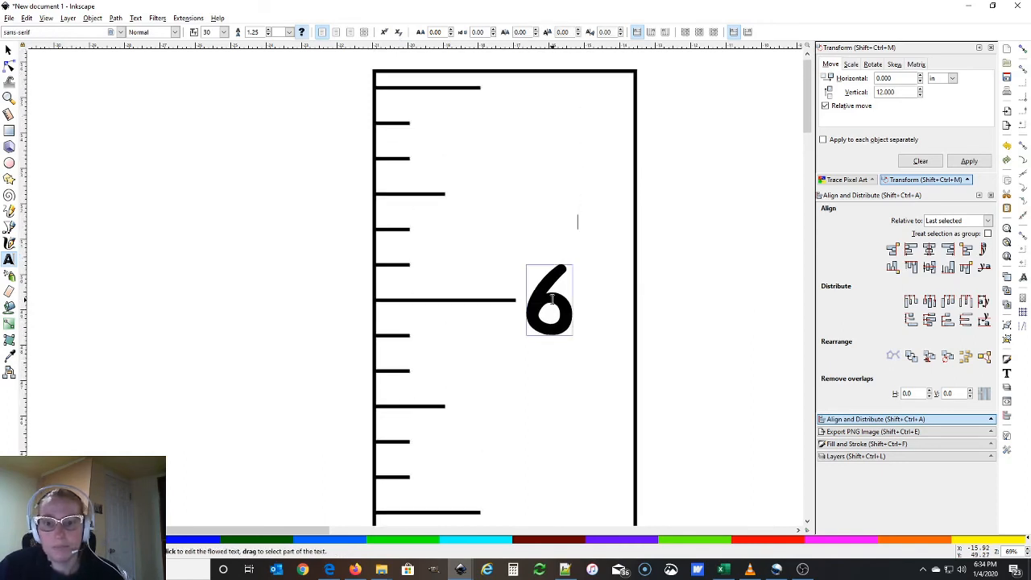
scroll(599, 299, down, 4)
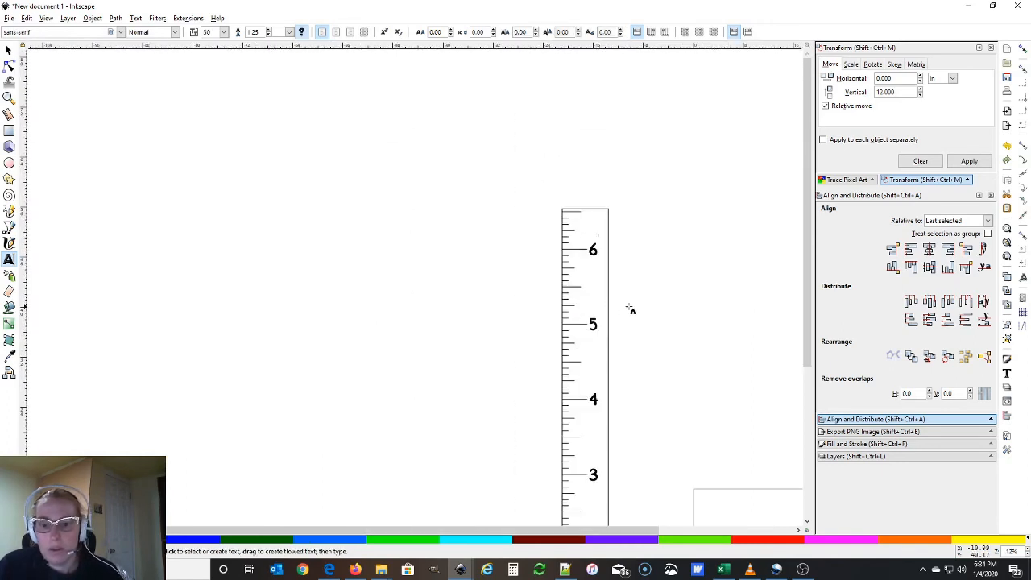
Draw a text frame beside the ruler's top and type the child's full name at size 100
scroll(637, 310, down, 2)
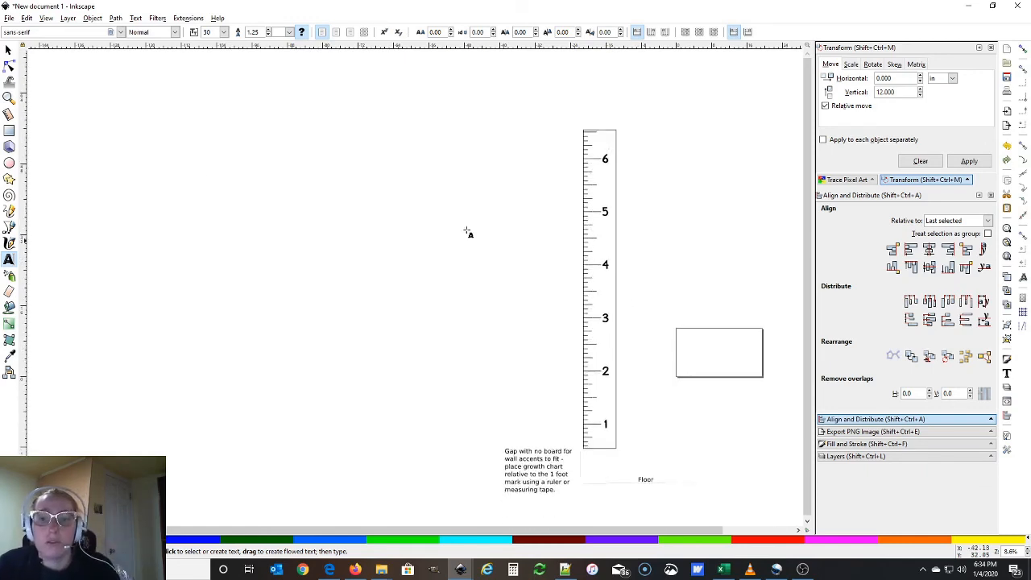
click(9, 50)
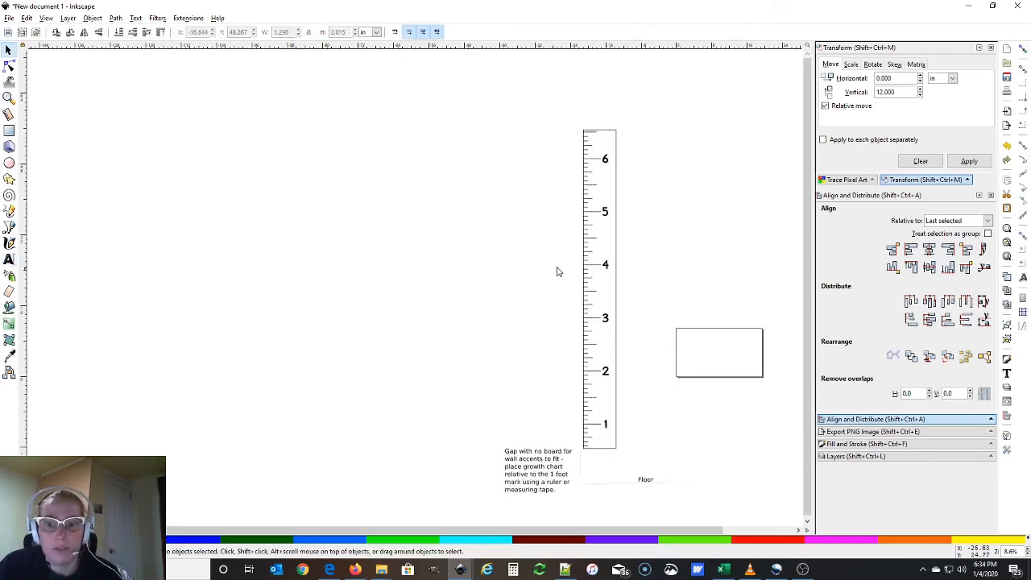
scroll(678, 292, up, 3)
scroll(548, 281, down, 1)
scroll(548, 281, up, 3)
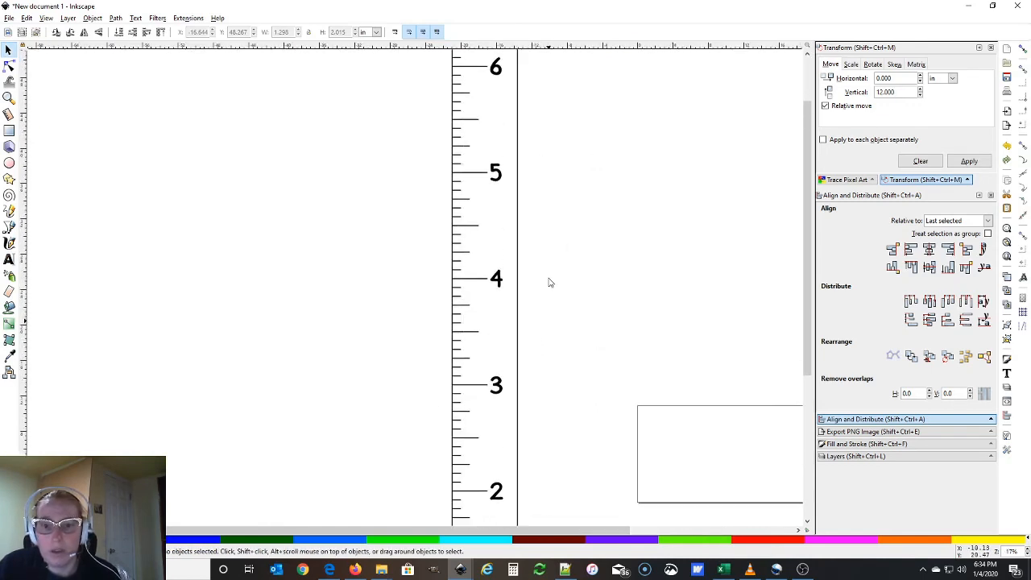
click(9, 260)
mouse_move(555, 164)
mouse_down()
mouse_move(674, 240)
mouse_move(751, 225)
mouse_up()
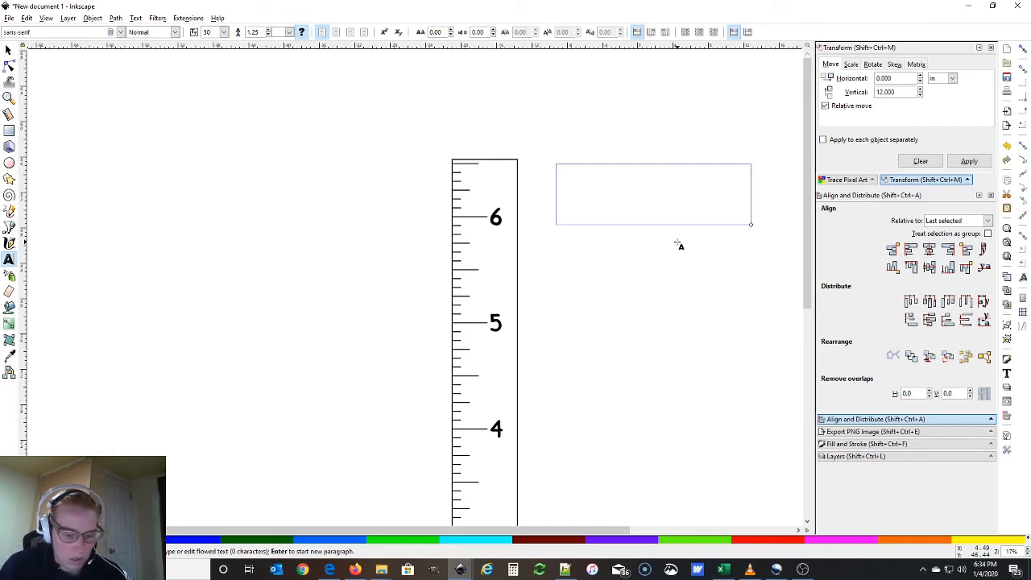
text(The)
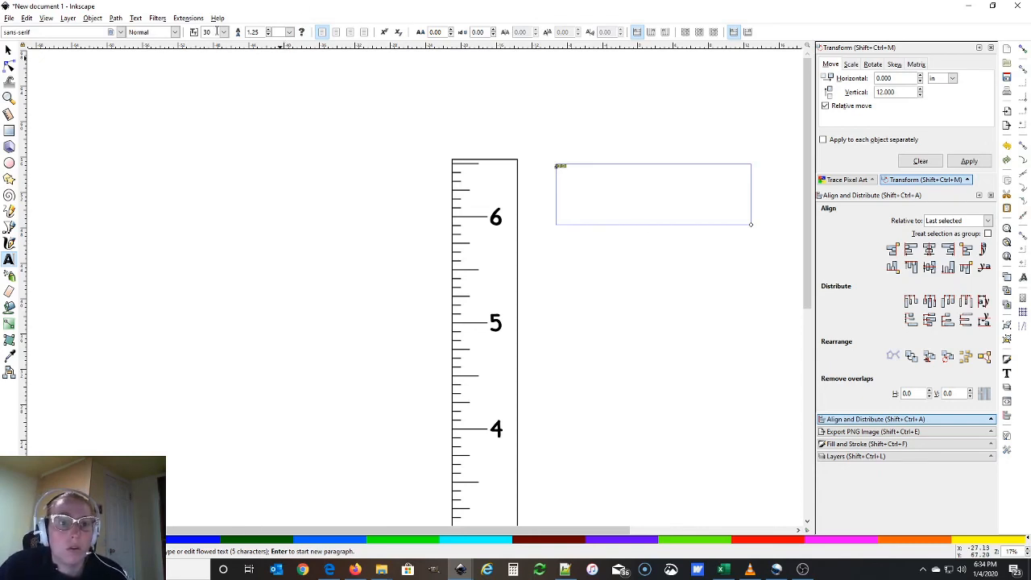
key(Return)
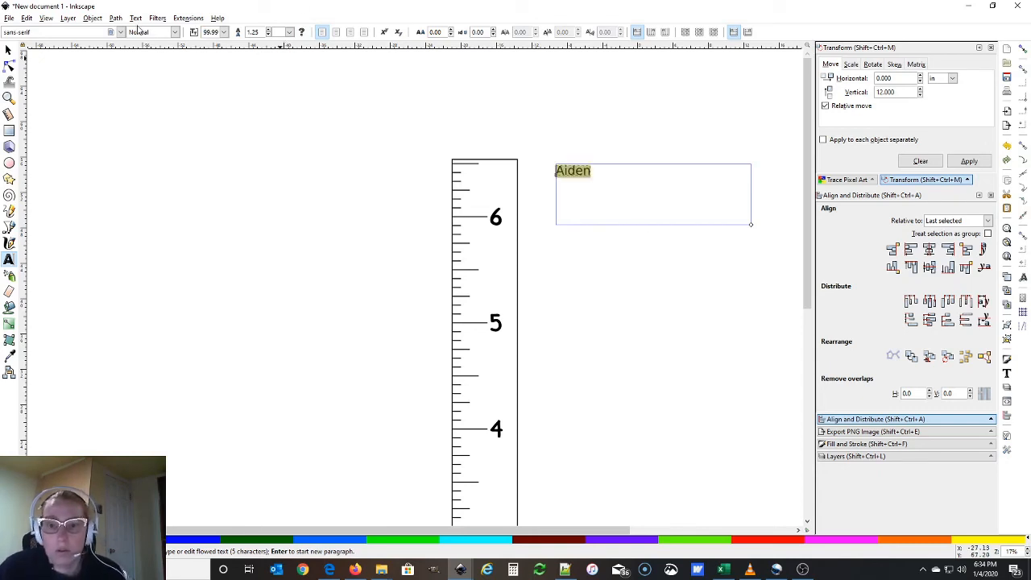
click(595, 177)
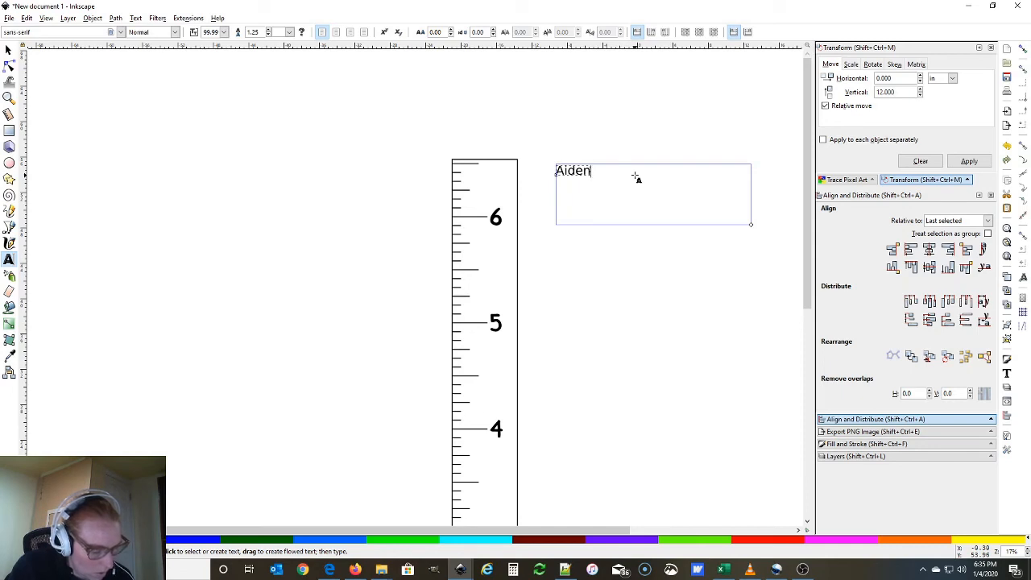
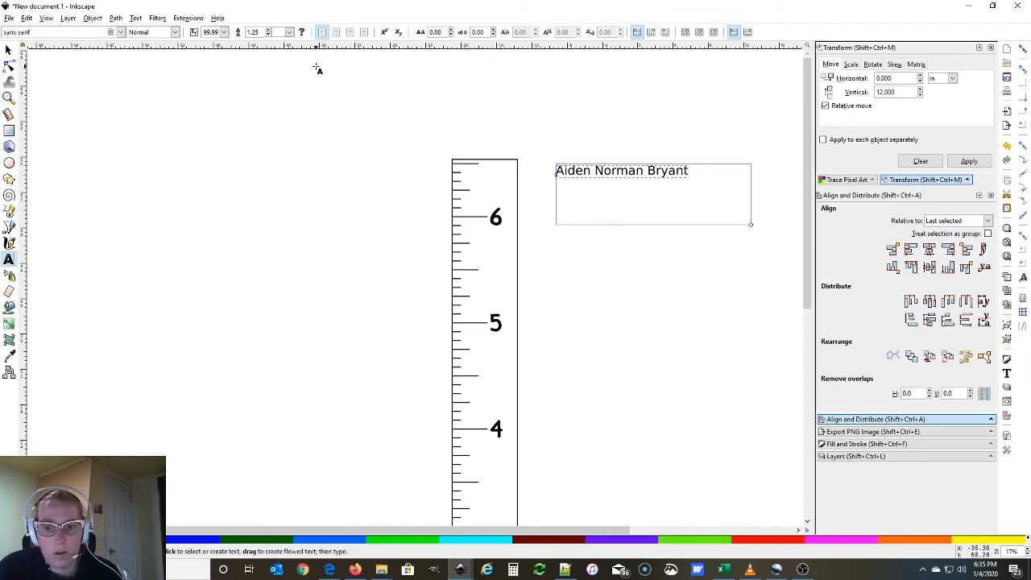
Break the name onto three lines, one per name
click(10, 51)
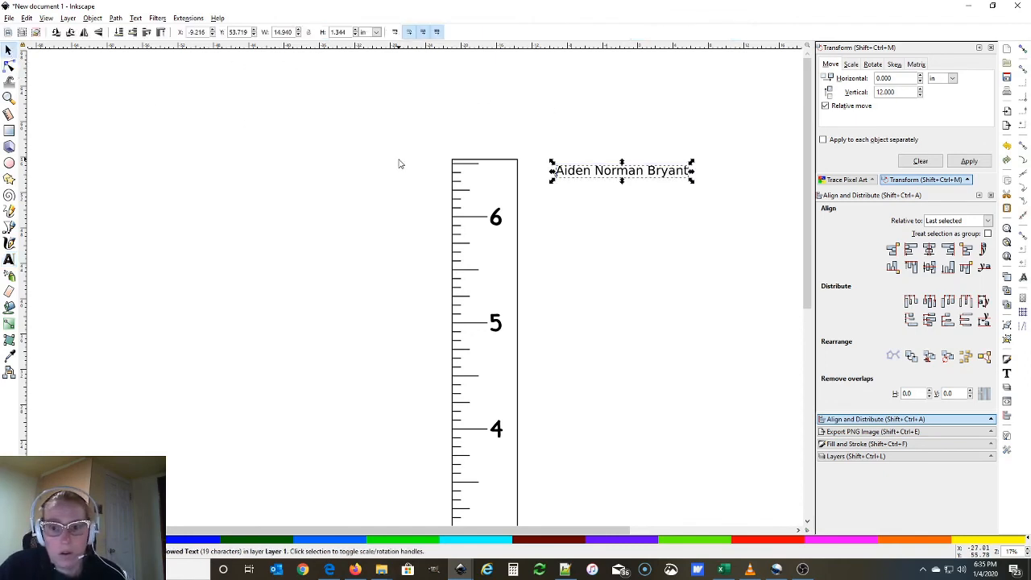
double_click(585, 172)
click(597, 171)
key(Return)
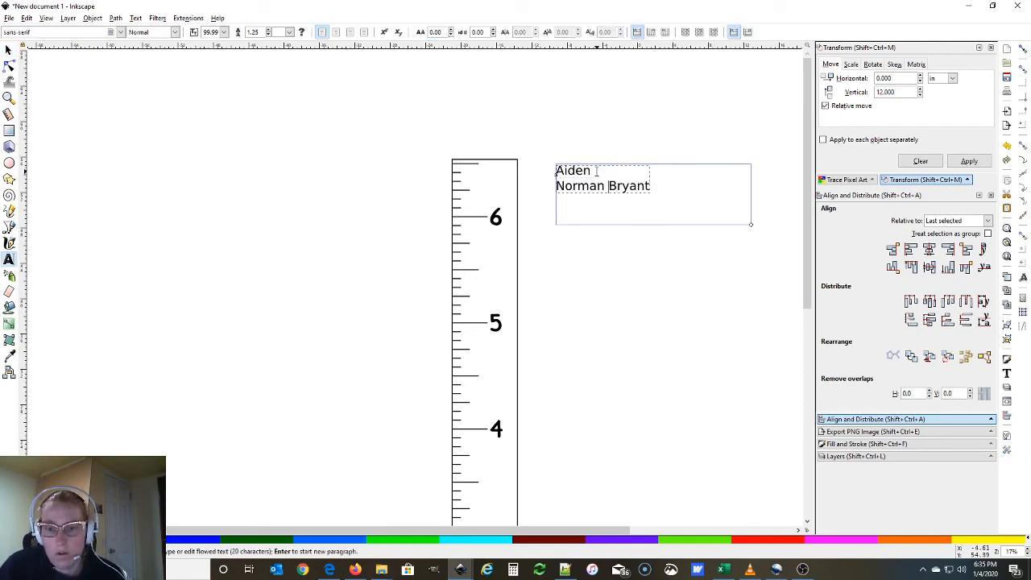
key(Return)
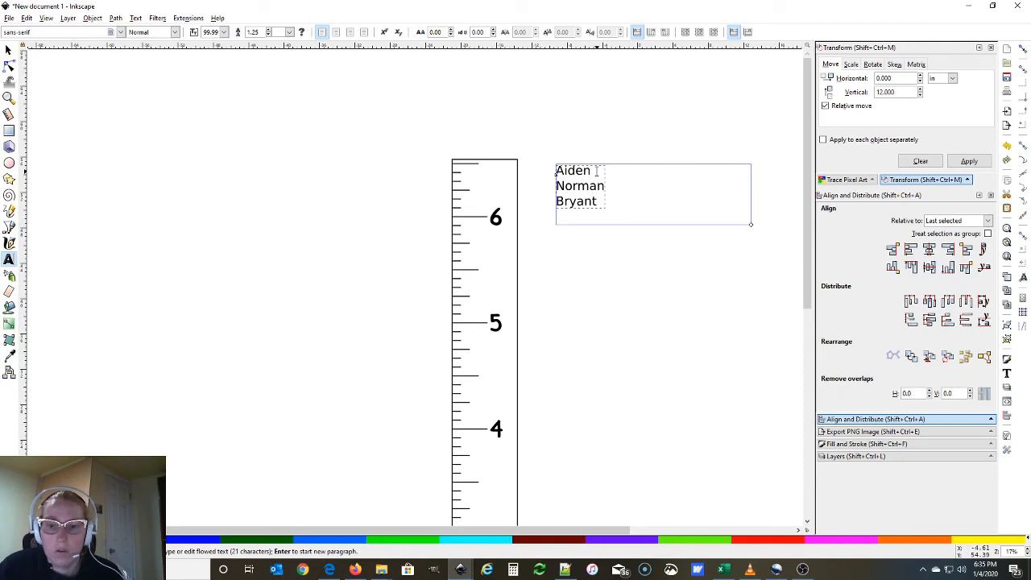
Narrow the text frame to fit the name and centre-align the three lines
click(8, 50)
double_click(564, 178)
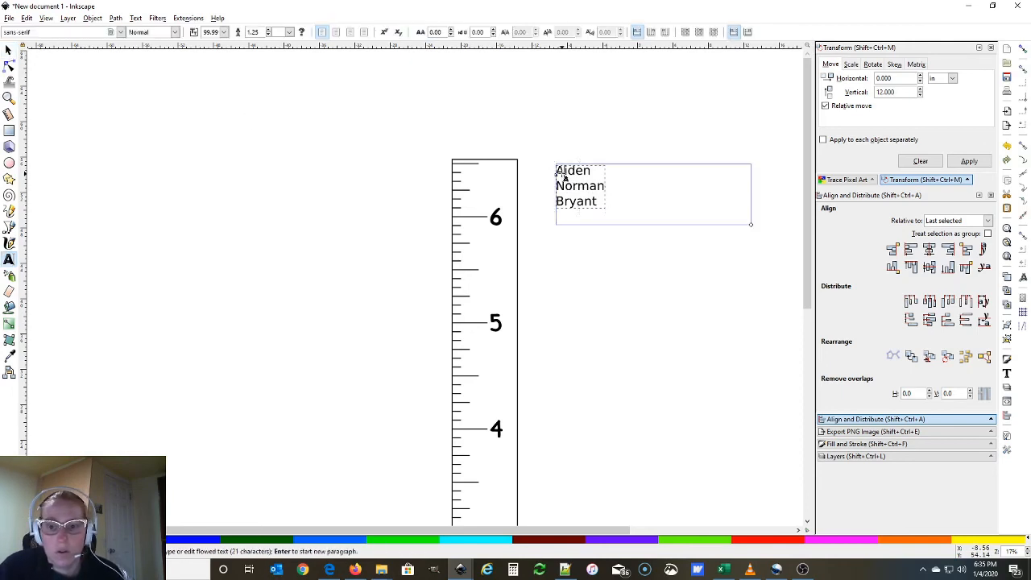
drag(753, 227, 616, 225)
drag(557, 169, 604, 205)
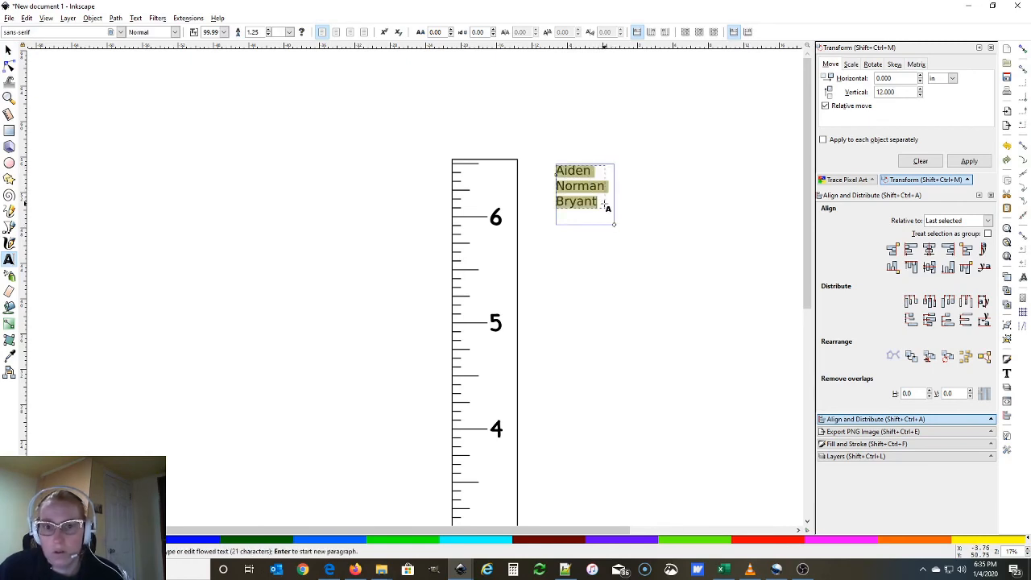
click(336, 31)
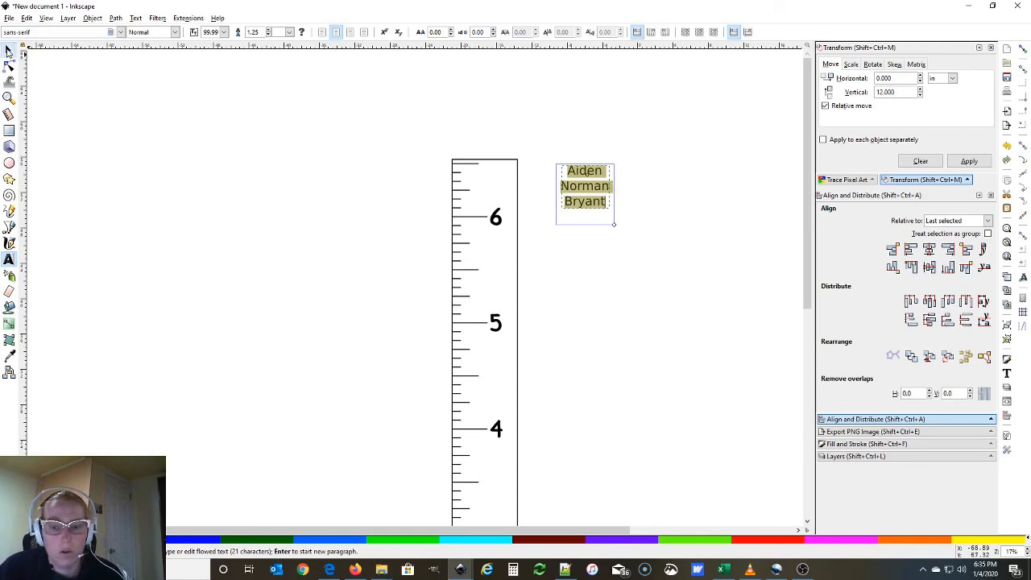
Move the name block down beside the ruler between the 5 and 6 marks
click(8, 50)
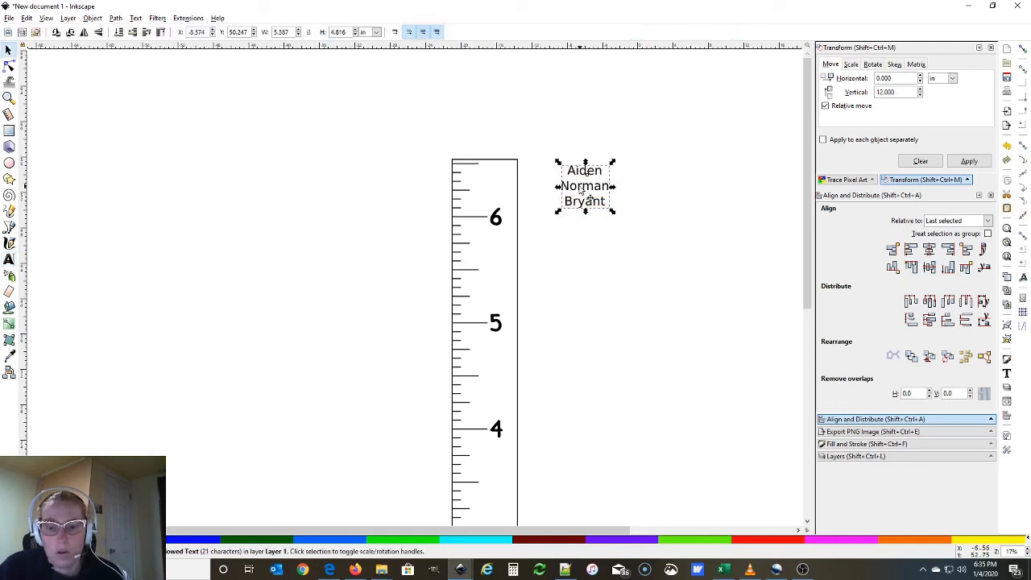
drag(581, 191, 569, 268)
scroll(546, 367, down, 5)
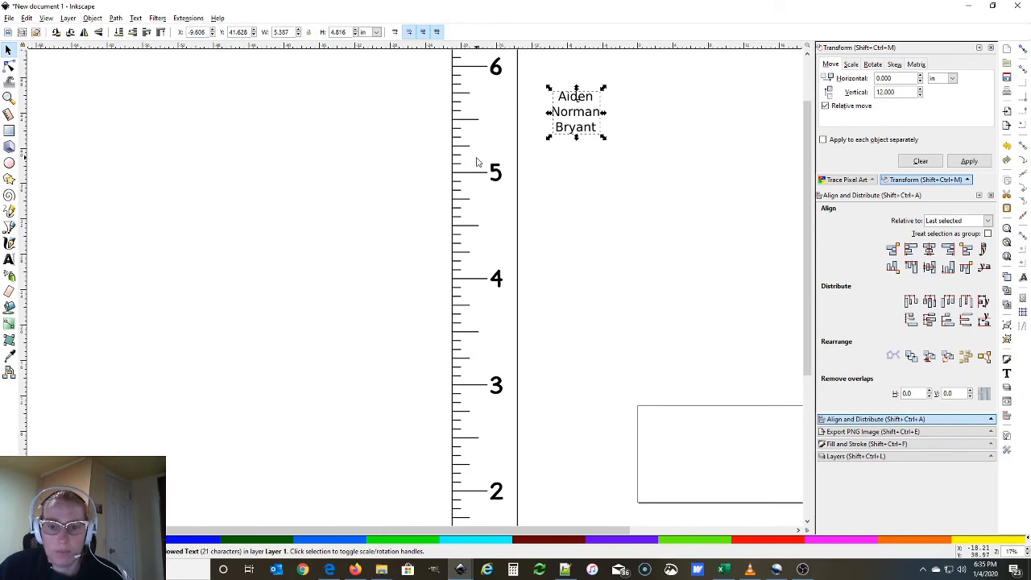
drag(576, 113, 564, 129)
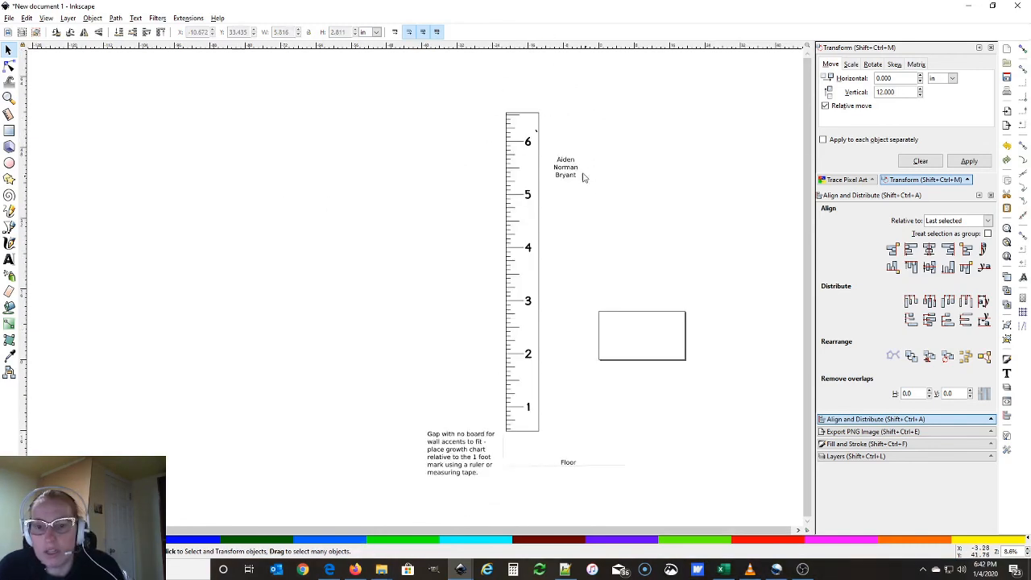
Widen the name's text frame so the name rewraps onto one line
double_click(572, 172)
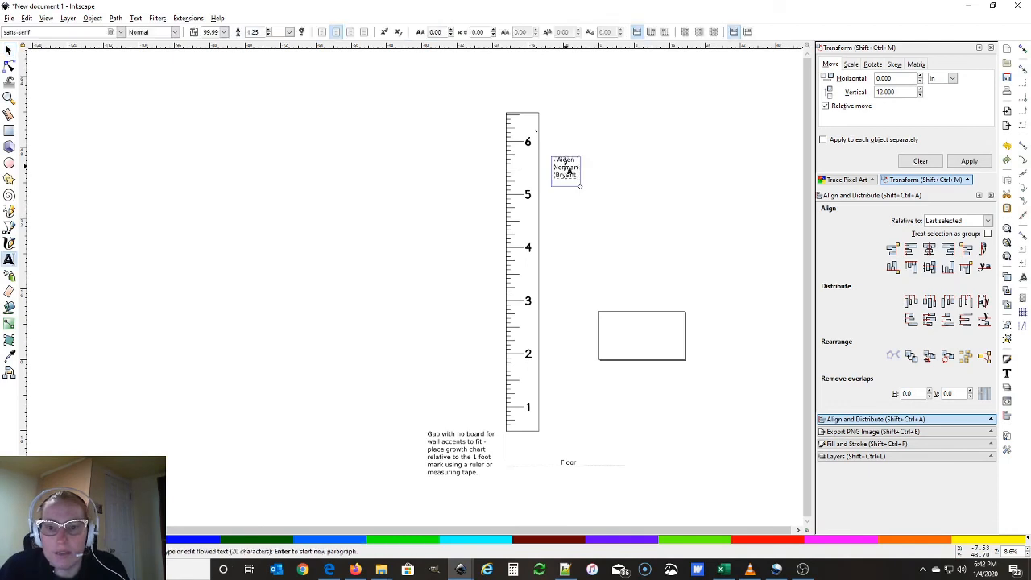
drag(580, 189, 679, 175)
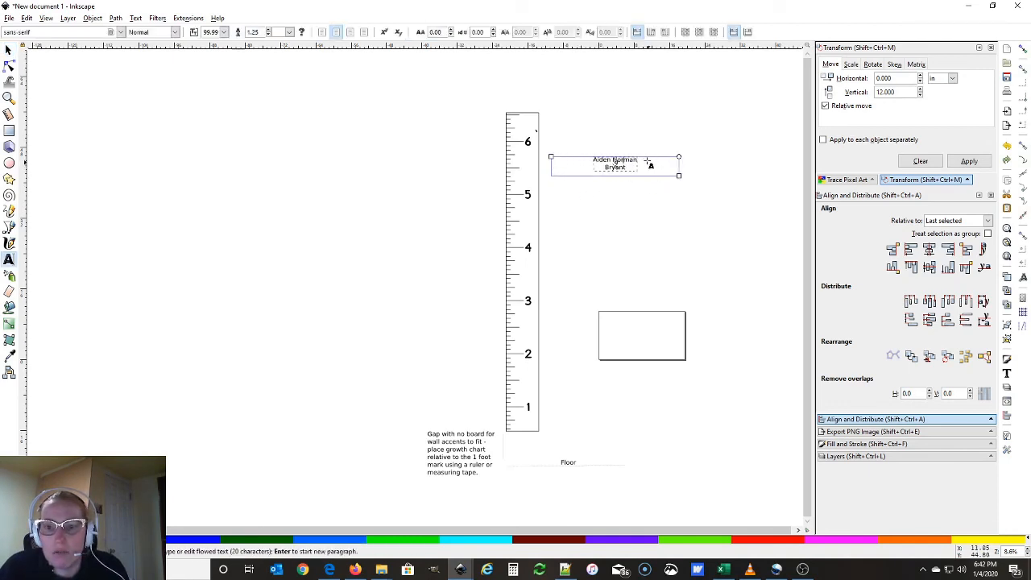
click(647, 163)
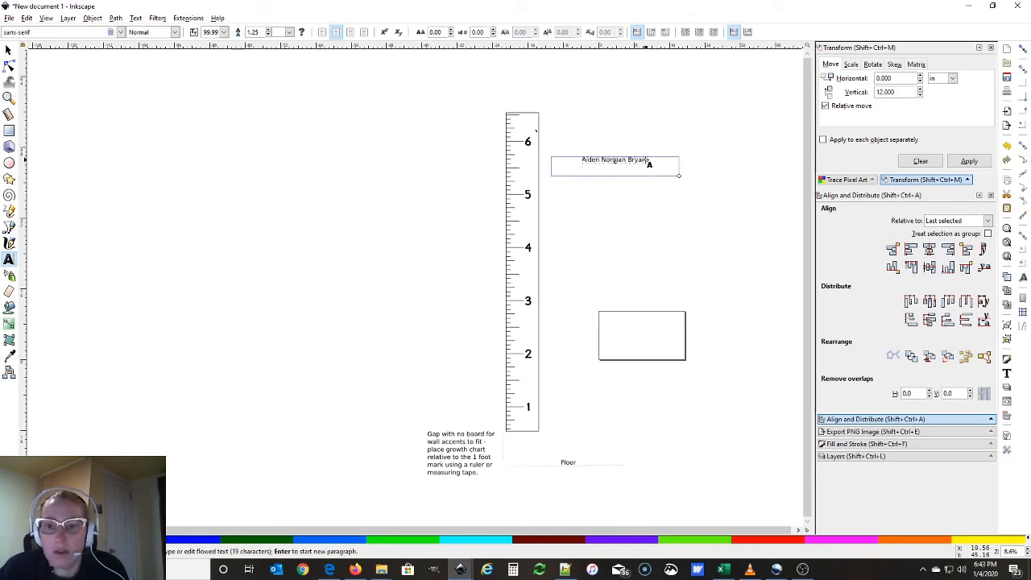
click(9, 50)
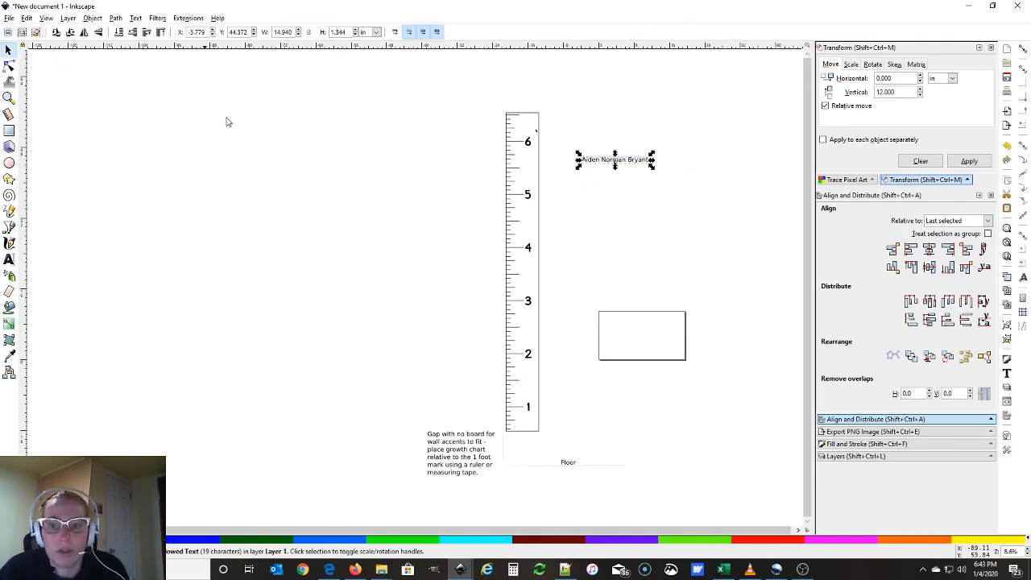
Set all of the name's characters in Bayu Prahara 2 Bold
double_click(587, 165)
drag(581, 160, 668, 161)
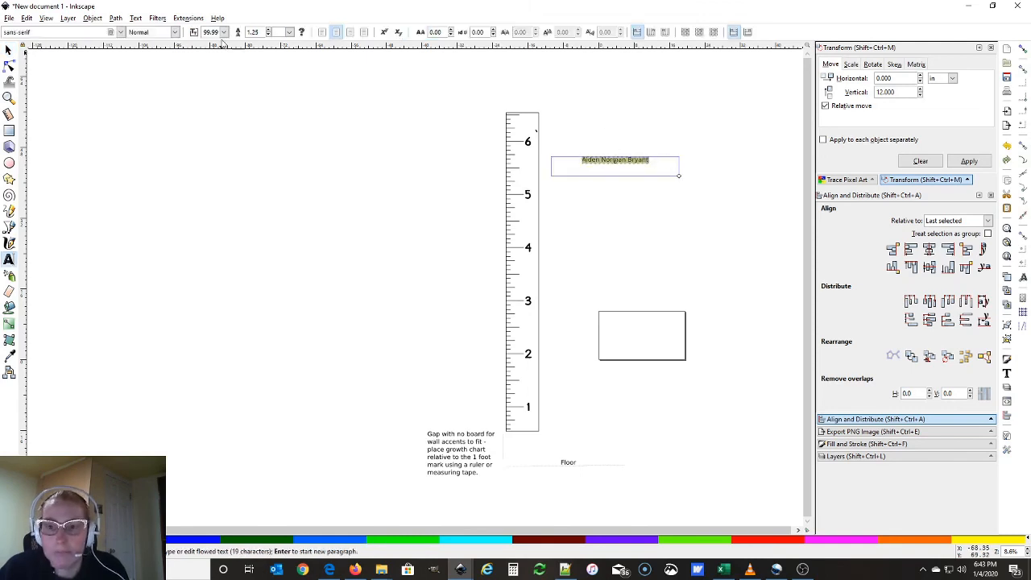
click(68, 31)
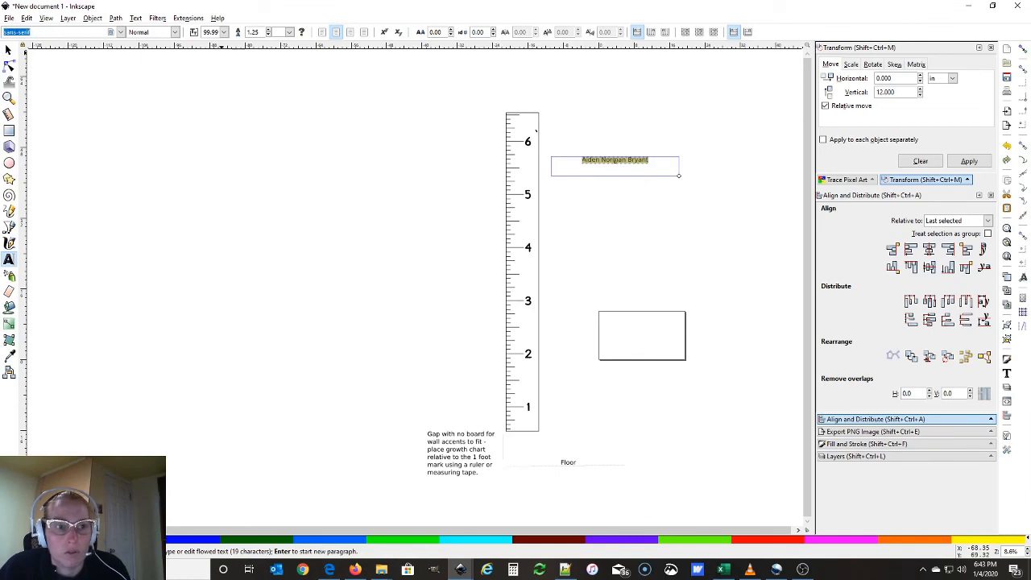
text(bayu)
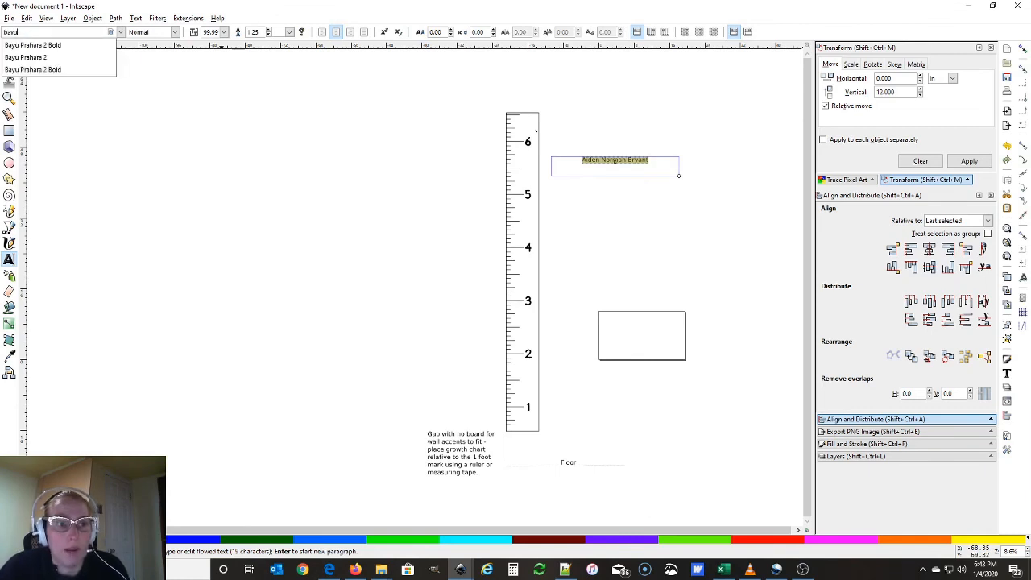
click(36, 70)
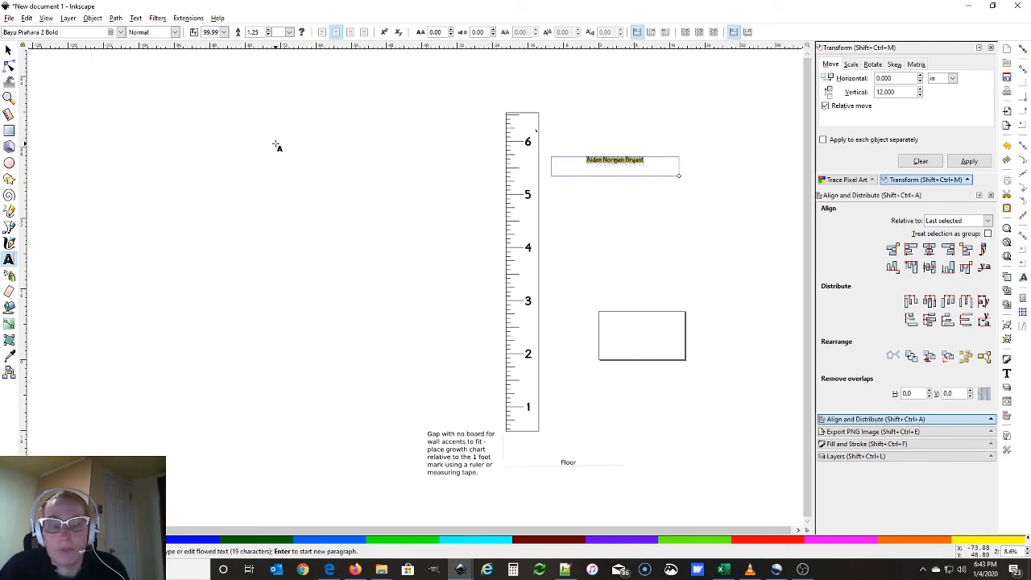
Increase the name's letter spacing to 8, stepping through 4 and 6
scroll(669, 230, up, 2)
scroll(560, 185, up, 3)
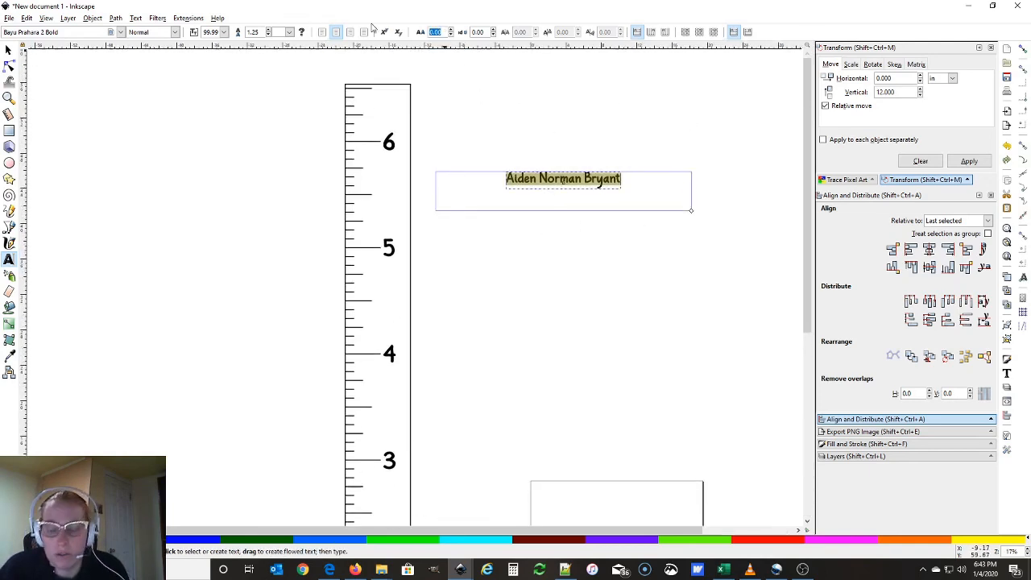
text(4)
key(Return)
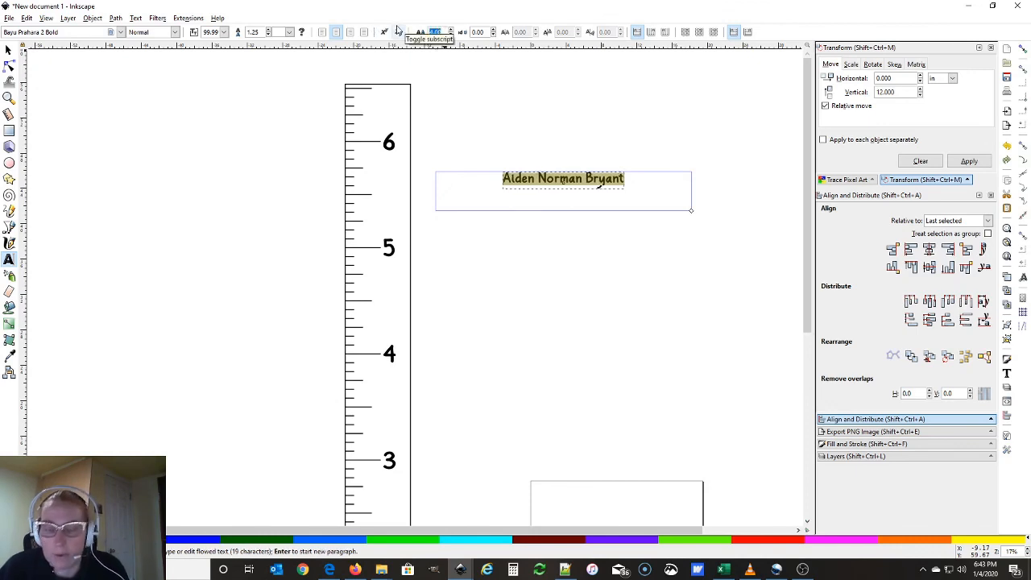
text(6)
key(Return)
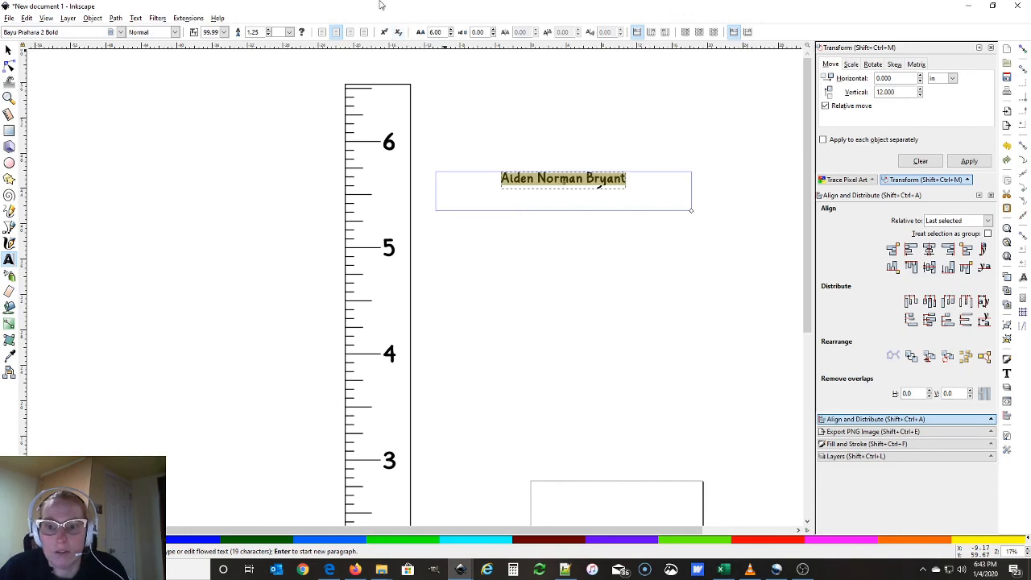
double_click(444, 33)
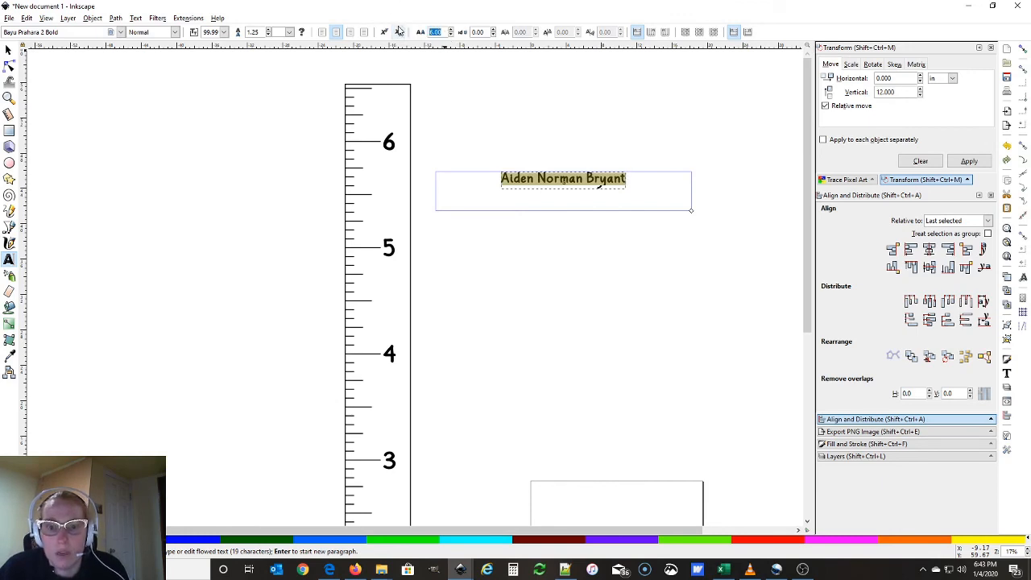
text(8)
key(Return)
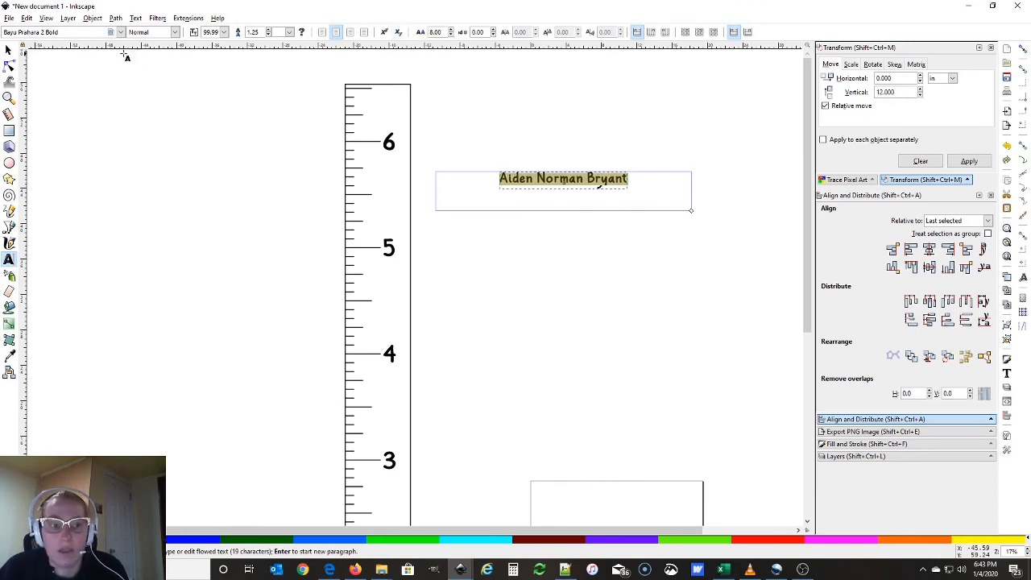
click(8, 50)
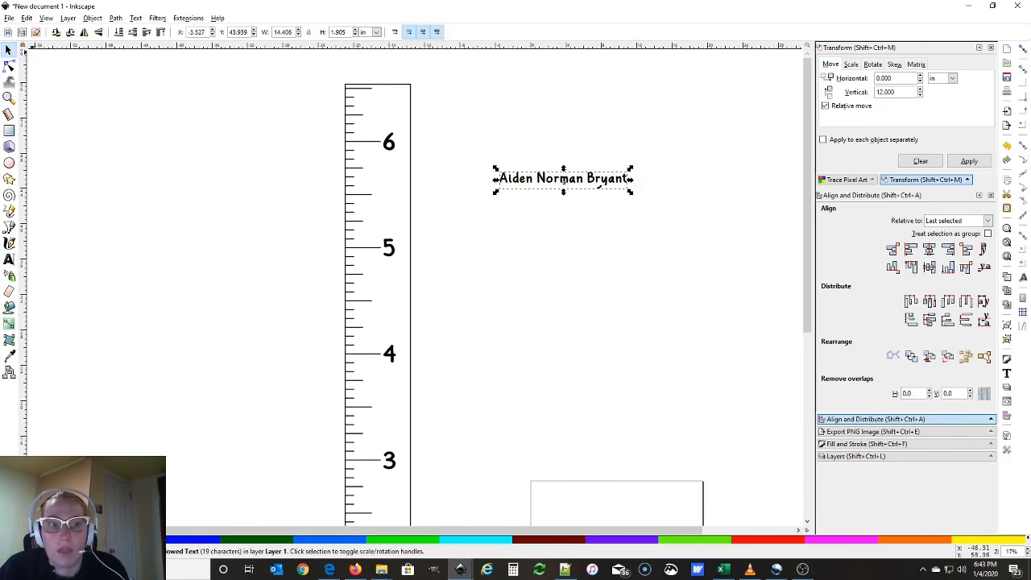
Rotate the name 90° counter-clockwise and drag it onto the ruler's right edge
click(56, 32)
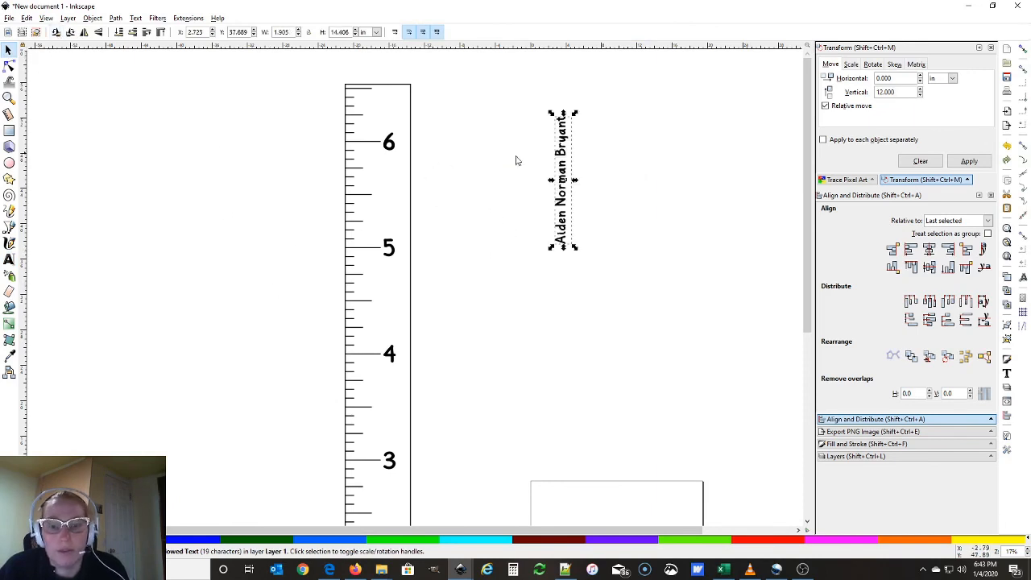
drag(563, 187, 404, 156)
key(Escape)
Enlarge the vertical name slightly and nudge it into place between the 5 and 6 marks
click(405, 158)
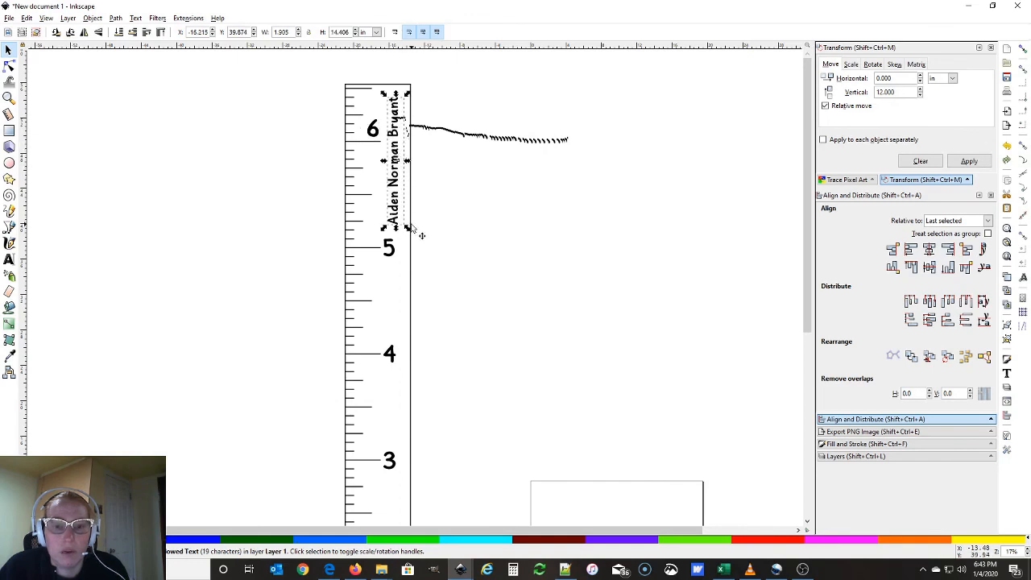
drag(406, 229, 413, 235)
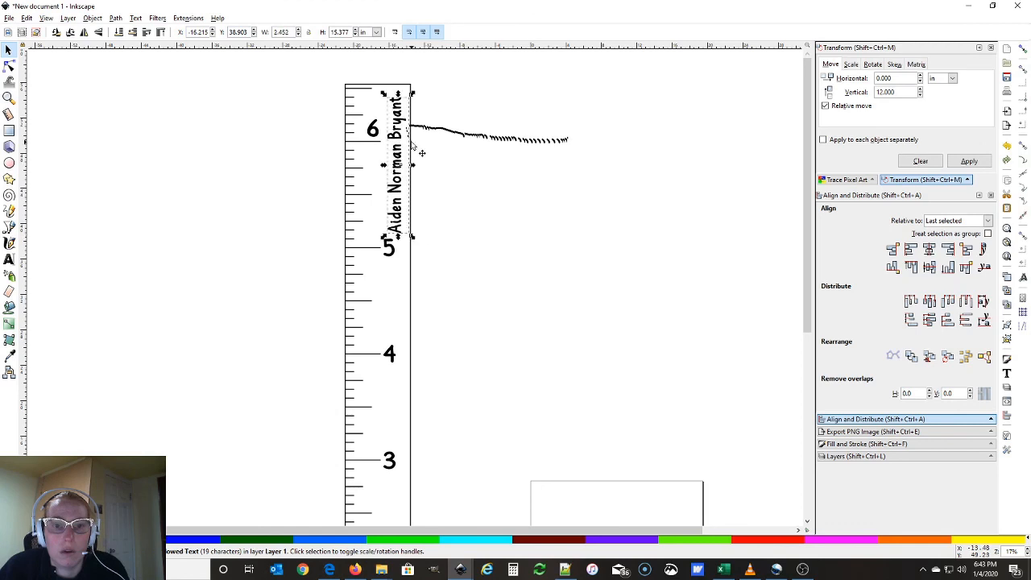
drag(398, 146, 397, 132)
click(447, 163)
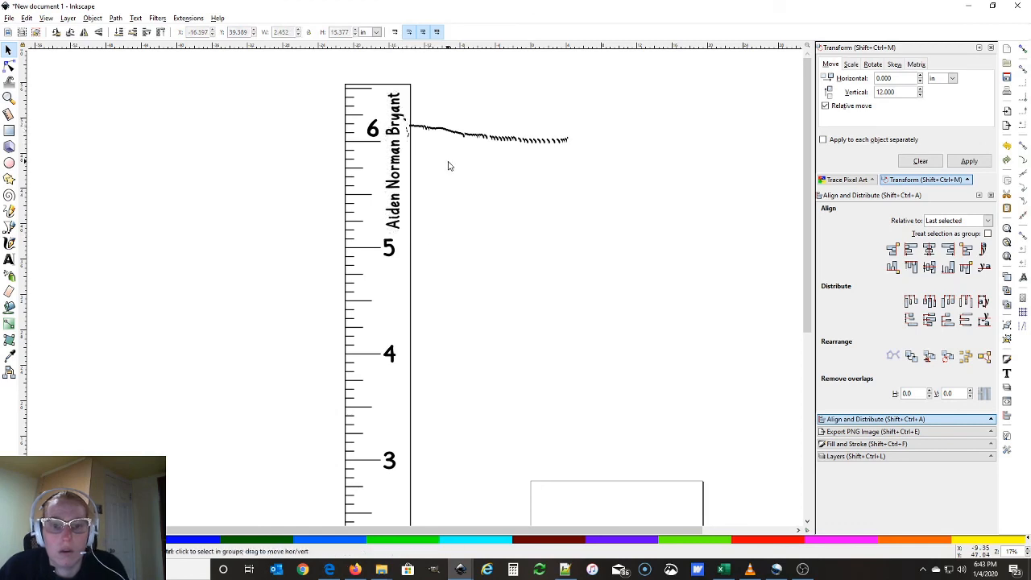
scroll(448, 166, down, 2)
scroll(449, 166, up, 2)
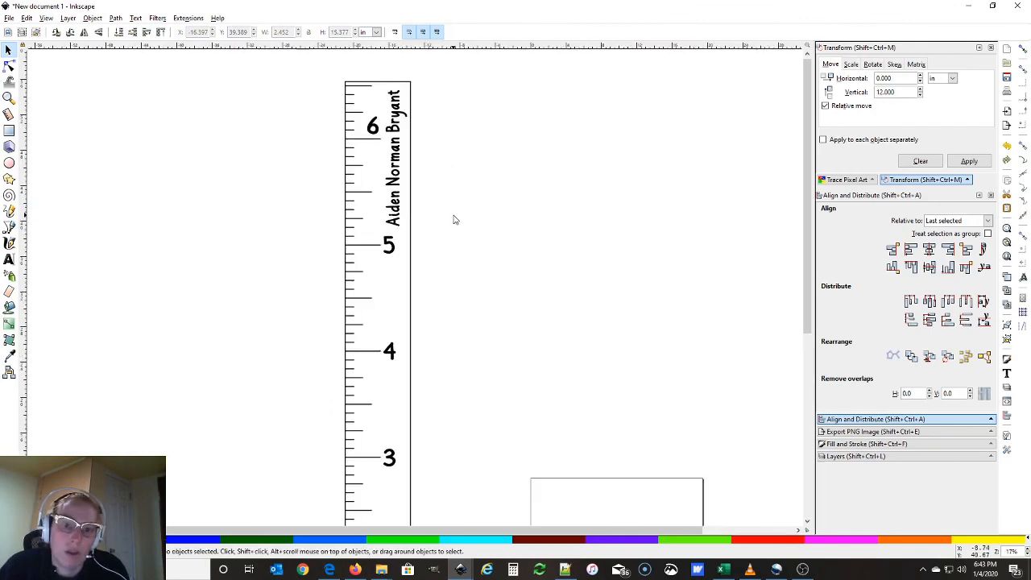
scroll(454, 220, down, 1)
scroll(453, 220, up, 1)
scroll(453, 220, down, 2)
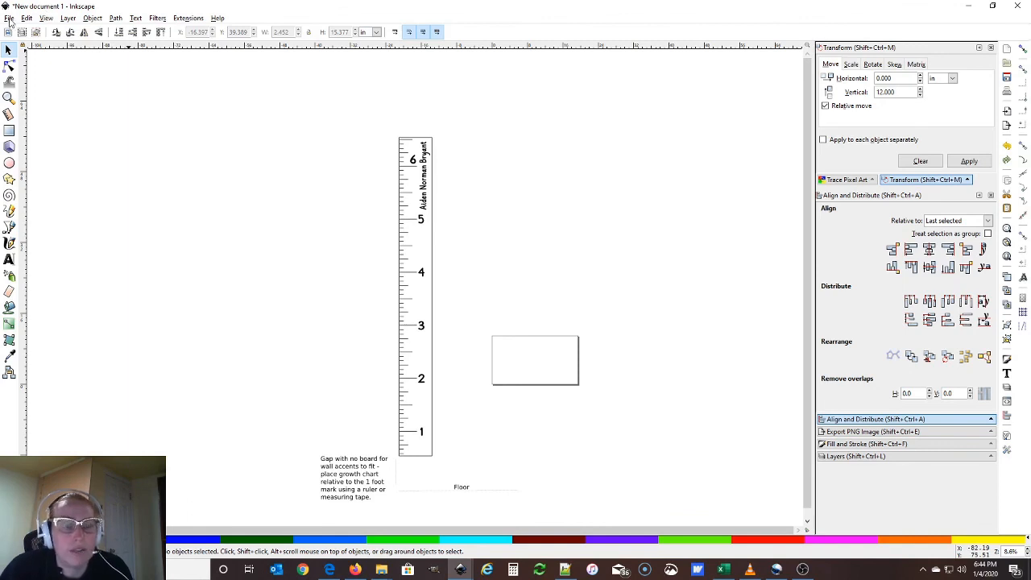
Start Save As and browse from Laser Cutter into the Commissions folder
click(10, 21)
click(42, 102)
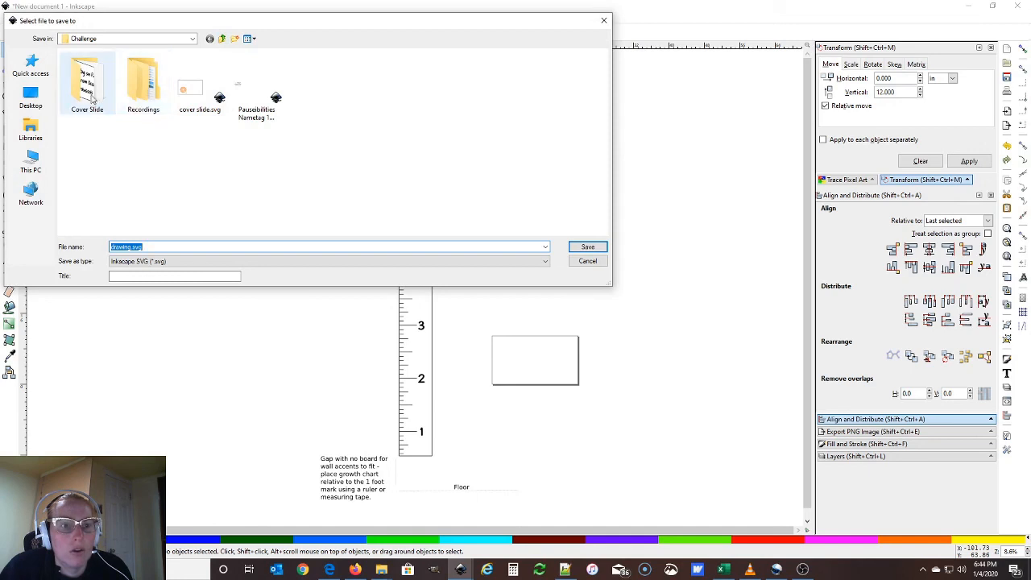
click(221, 37)
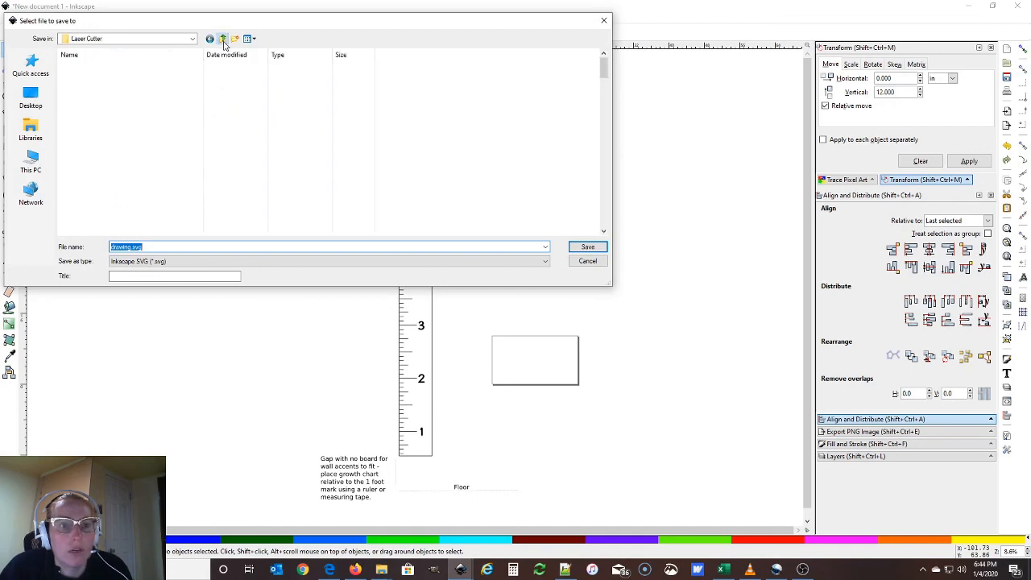
click(101, 211)
double_click(101, 210)
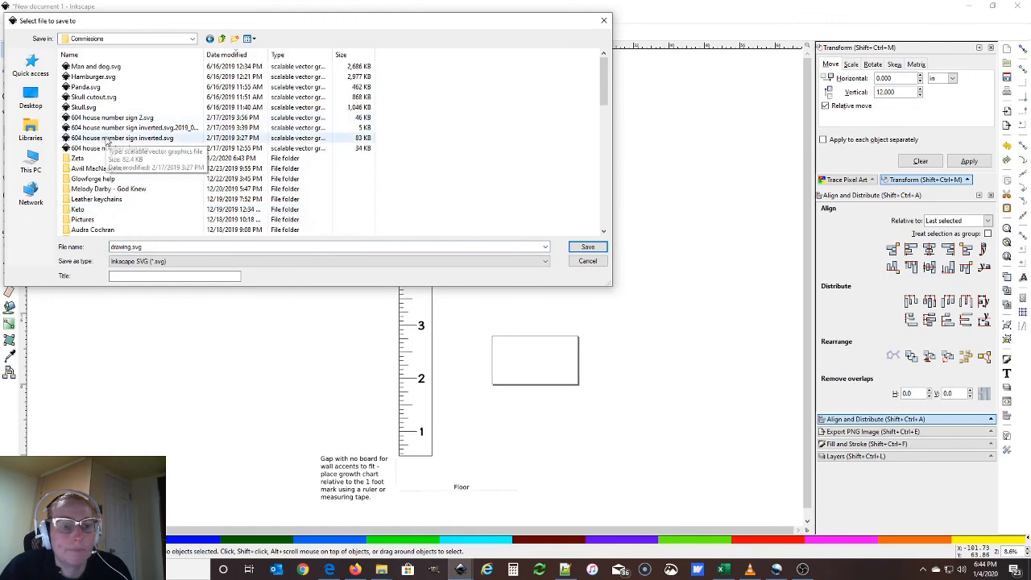
scroll(105, 141, down, 12)
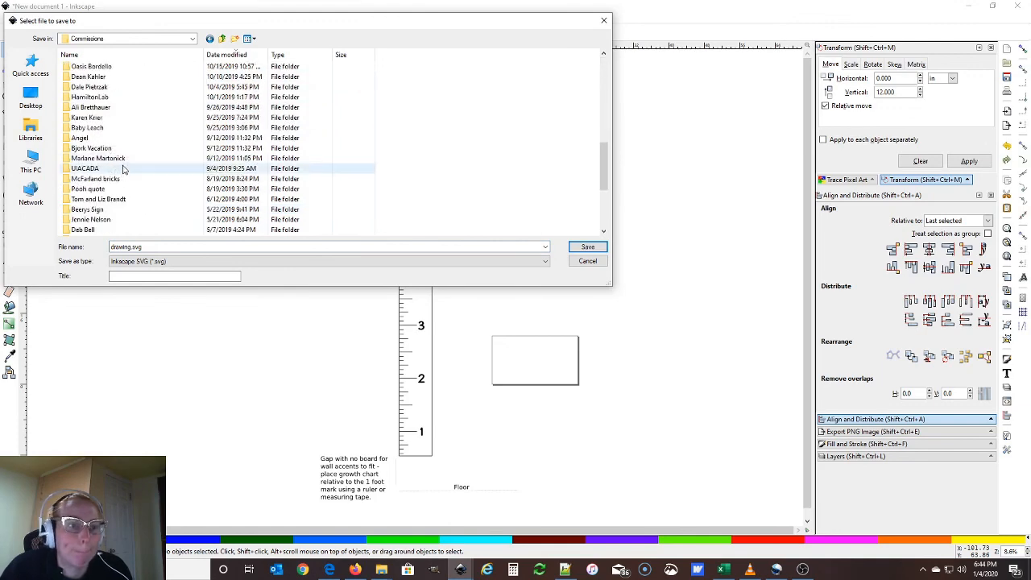
scroll(124, 168, down, 4)
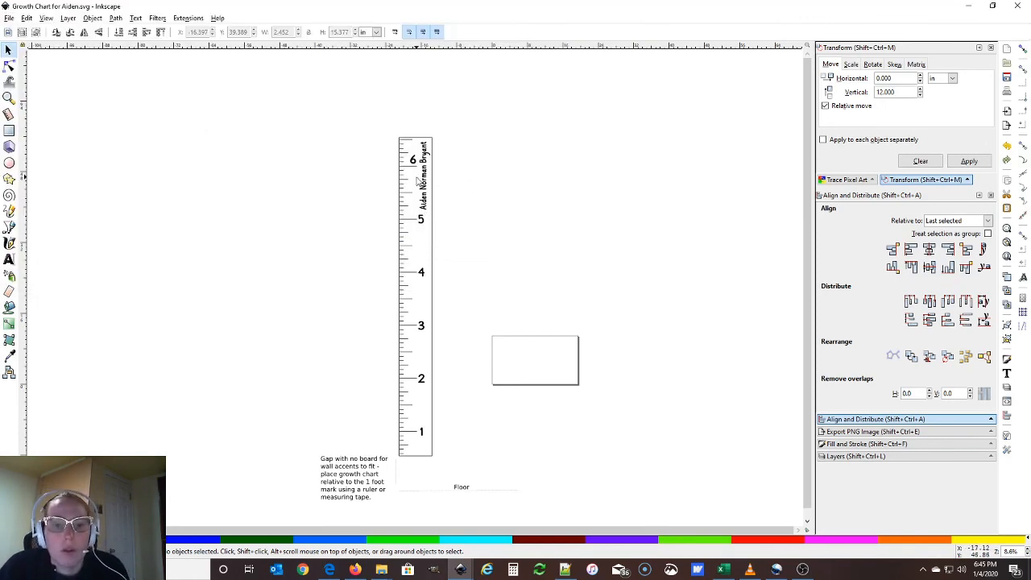
Colour the vertical name text blue using the palette swatch
click(426, 187)
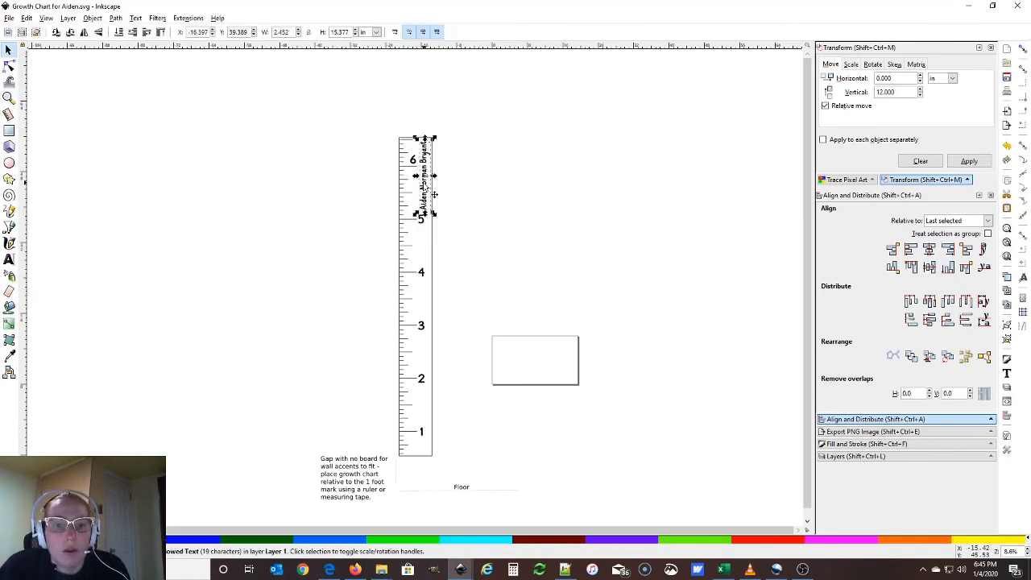
click(179, 540)
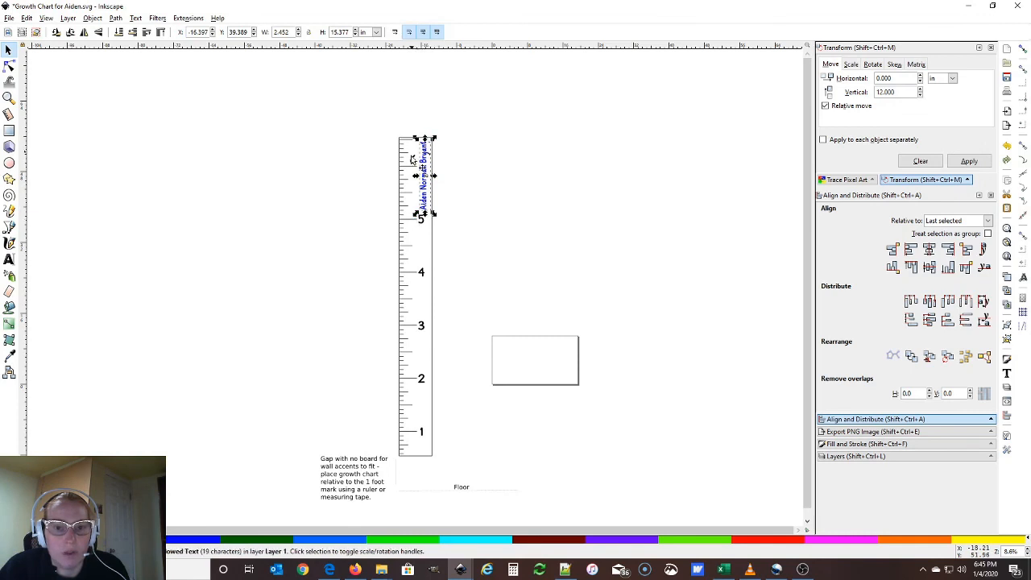
click(447, 208)
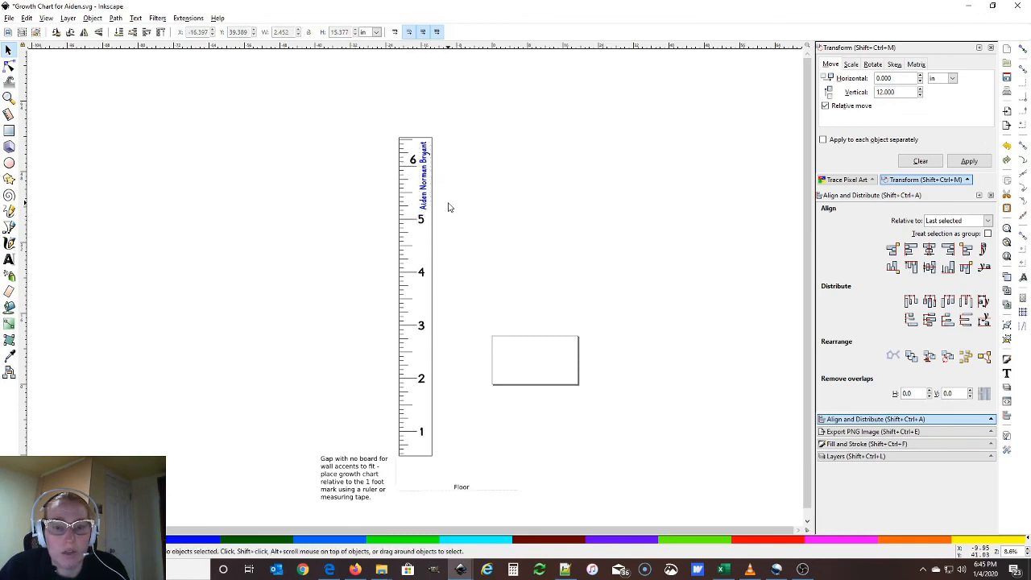